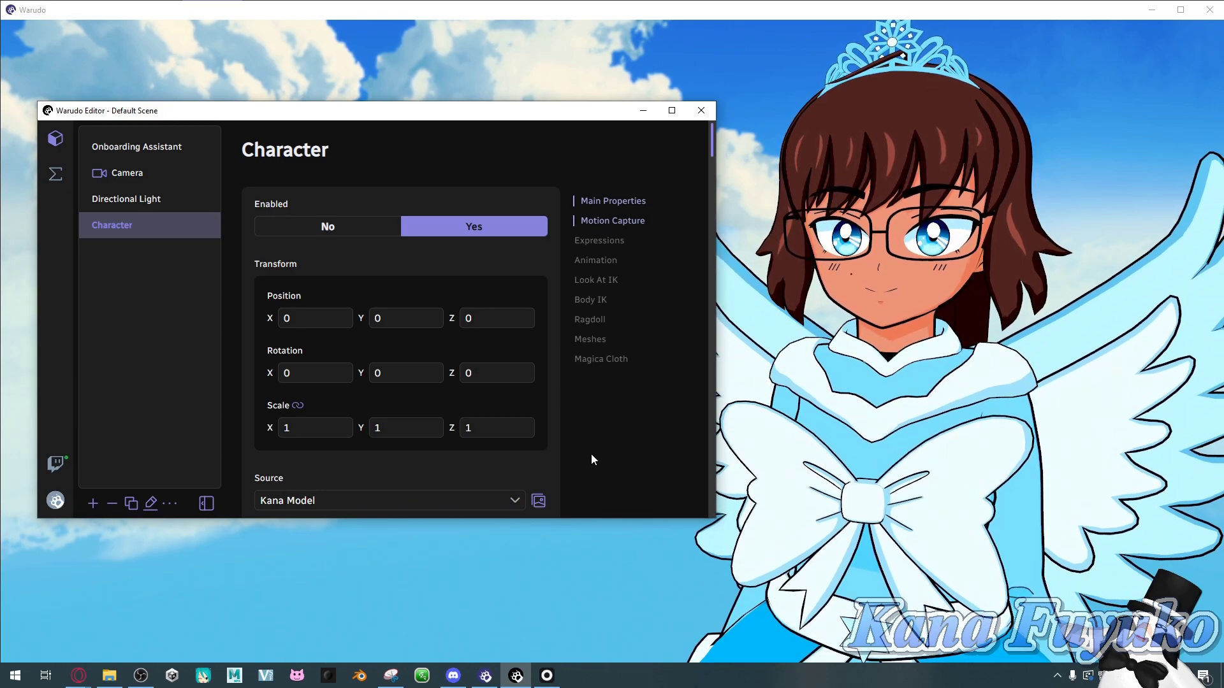
Switch to Rokoko Studio and orbit around the Newton actor playing the Idle Waiting clip.
left_click(547, 676)
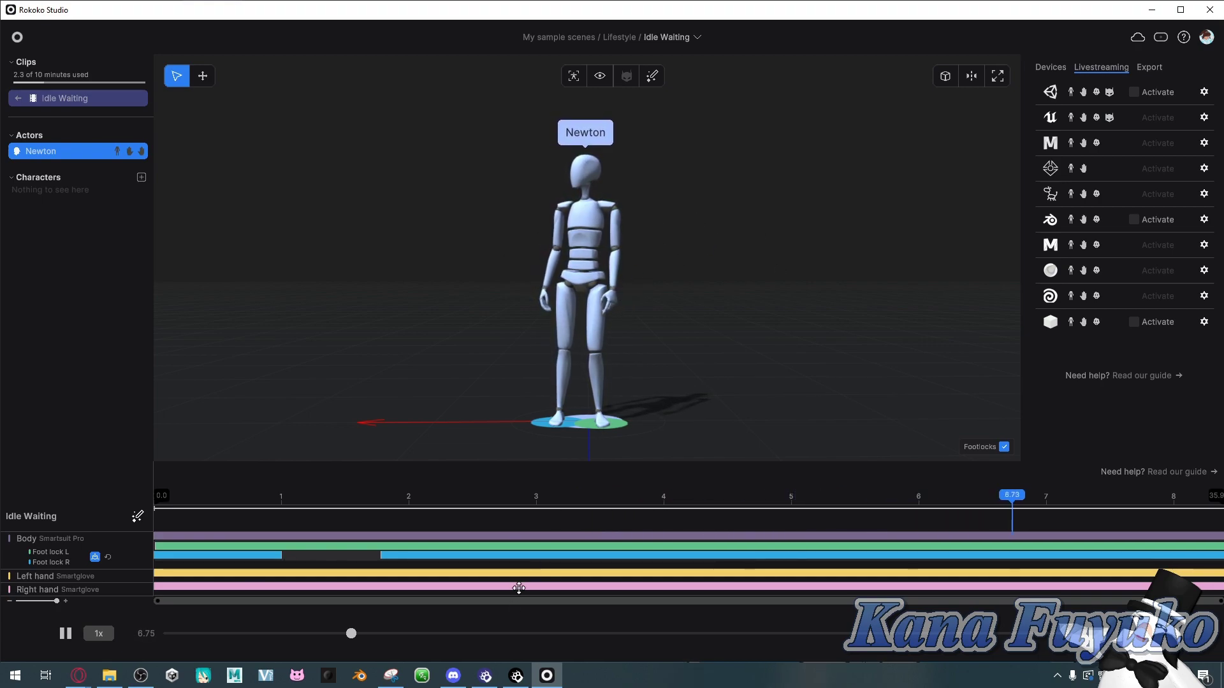
left_click(515, 677)
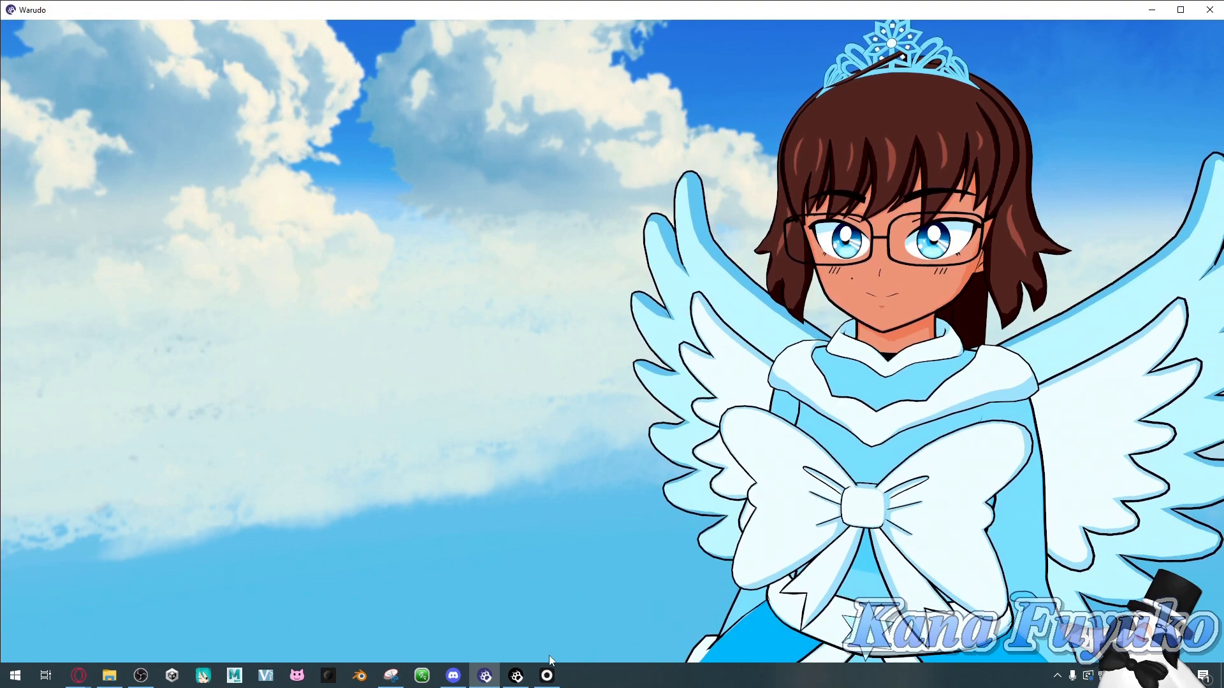
left_click(547, 675)
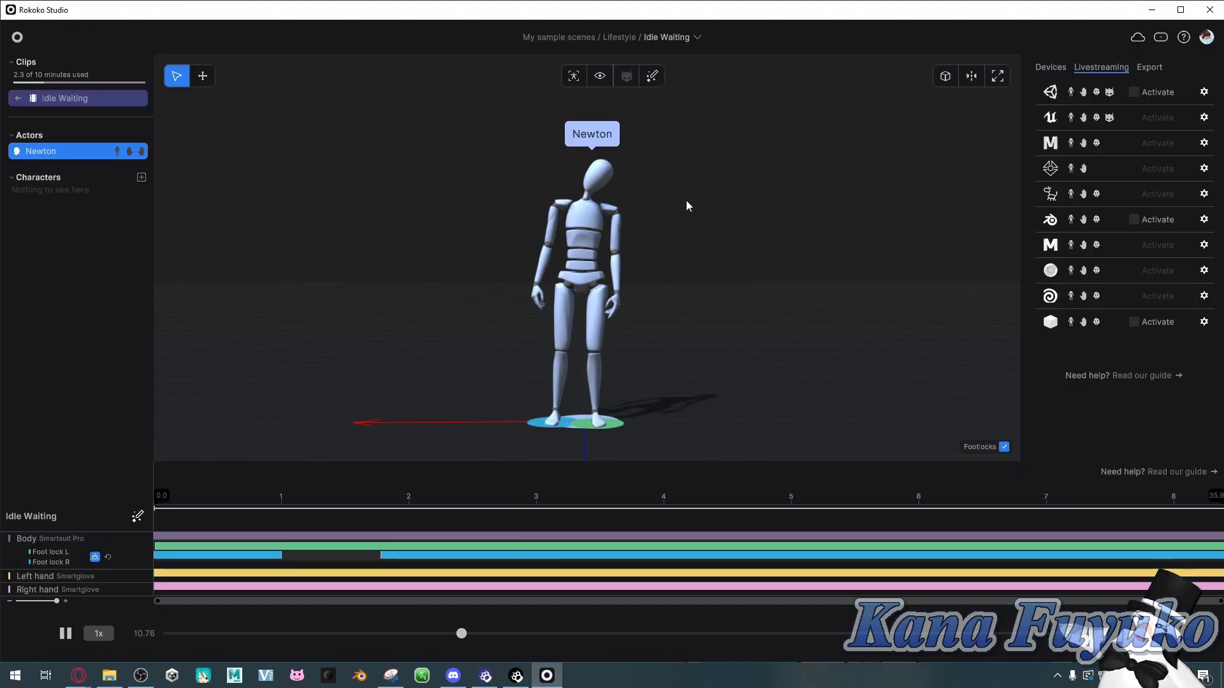
left_click_drag(686, 200, 594, 151)
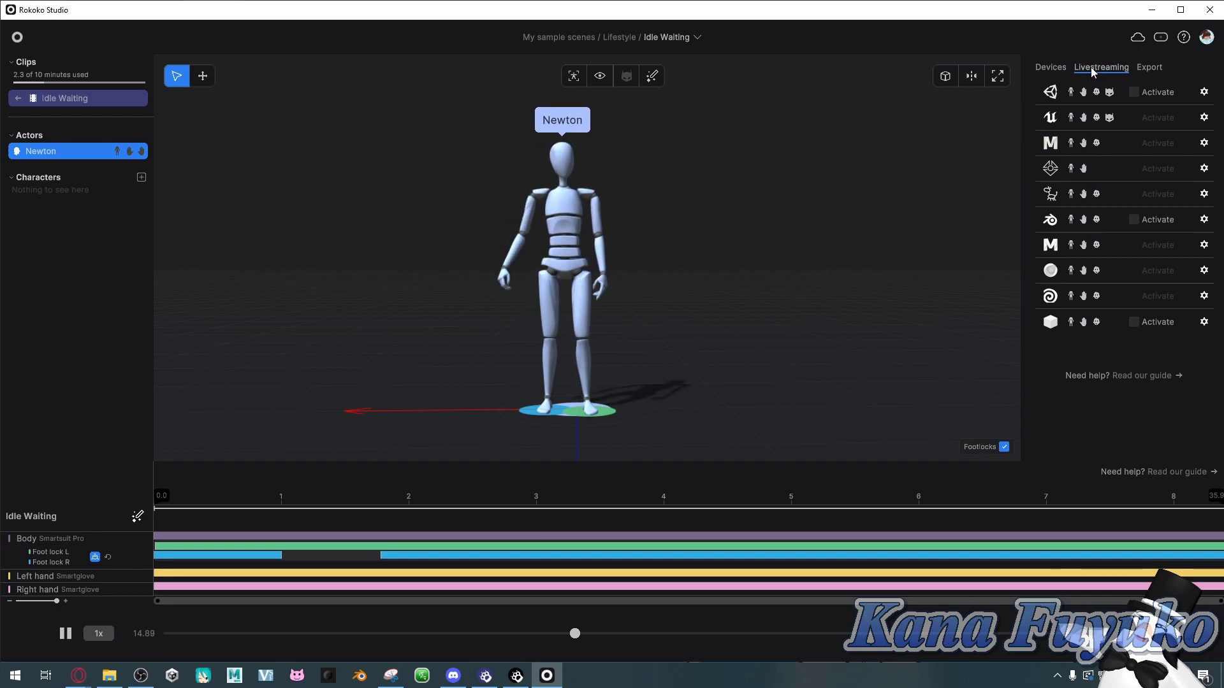
Activate the Unity livestream target in Rokoko Studio, forwarding to 127.0.0.1 port 14043.
left_click(1043, 67)
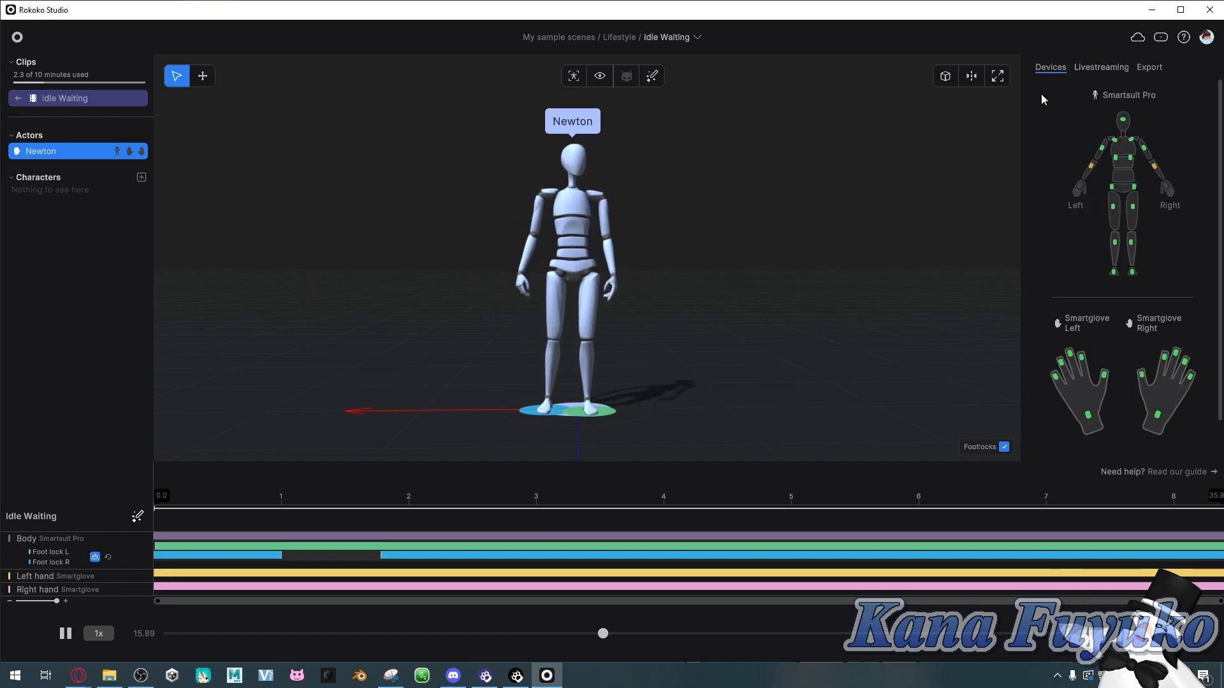
left_click(1095, 68)
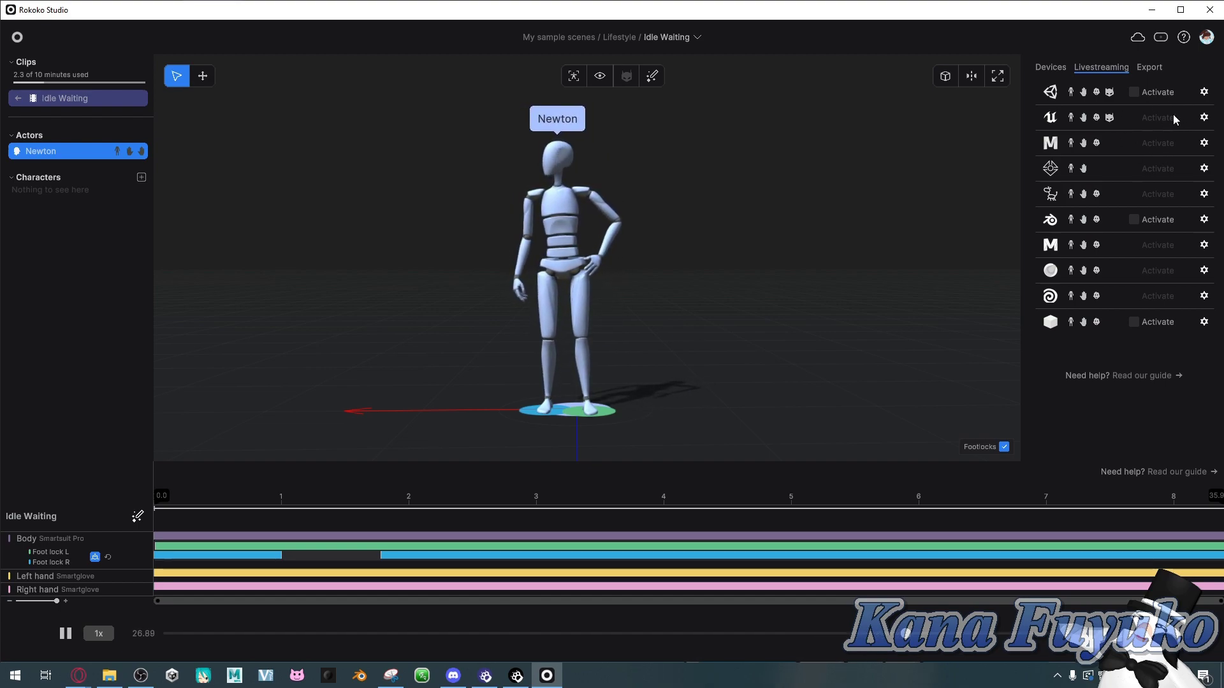
left_click(1204, 93)
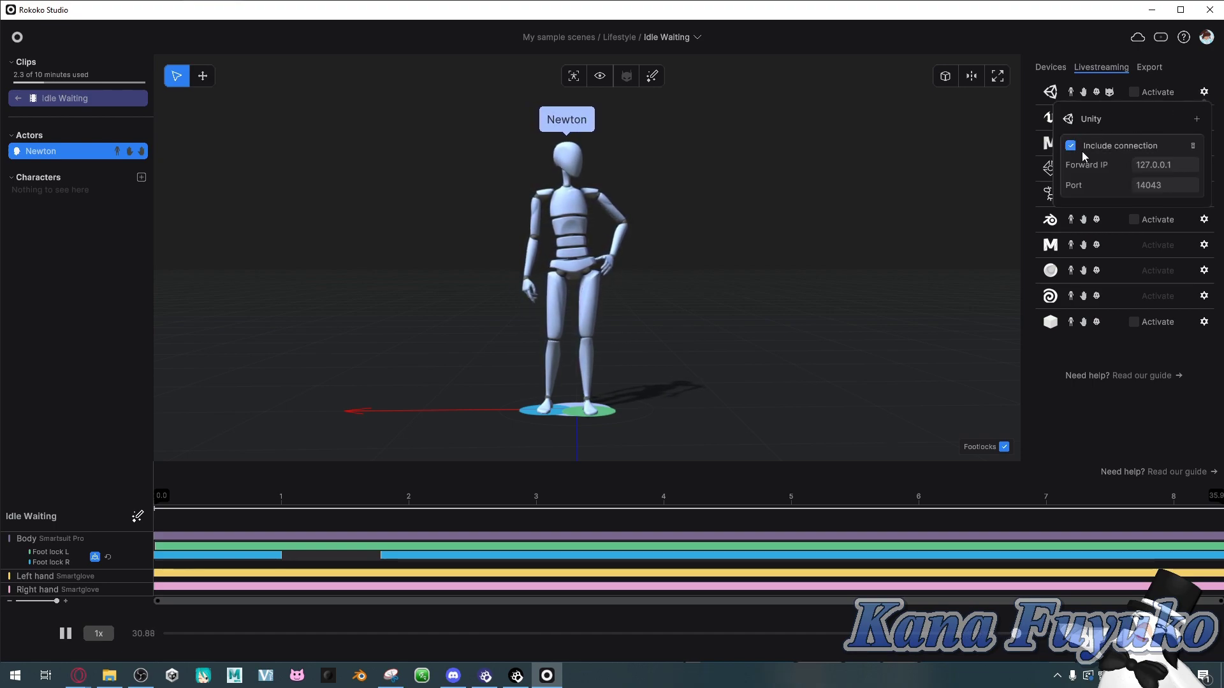
left_click(1034, 158)
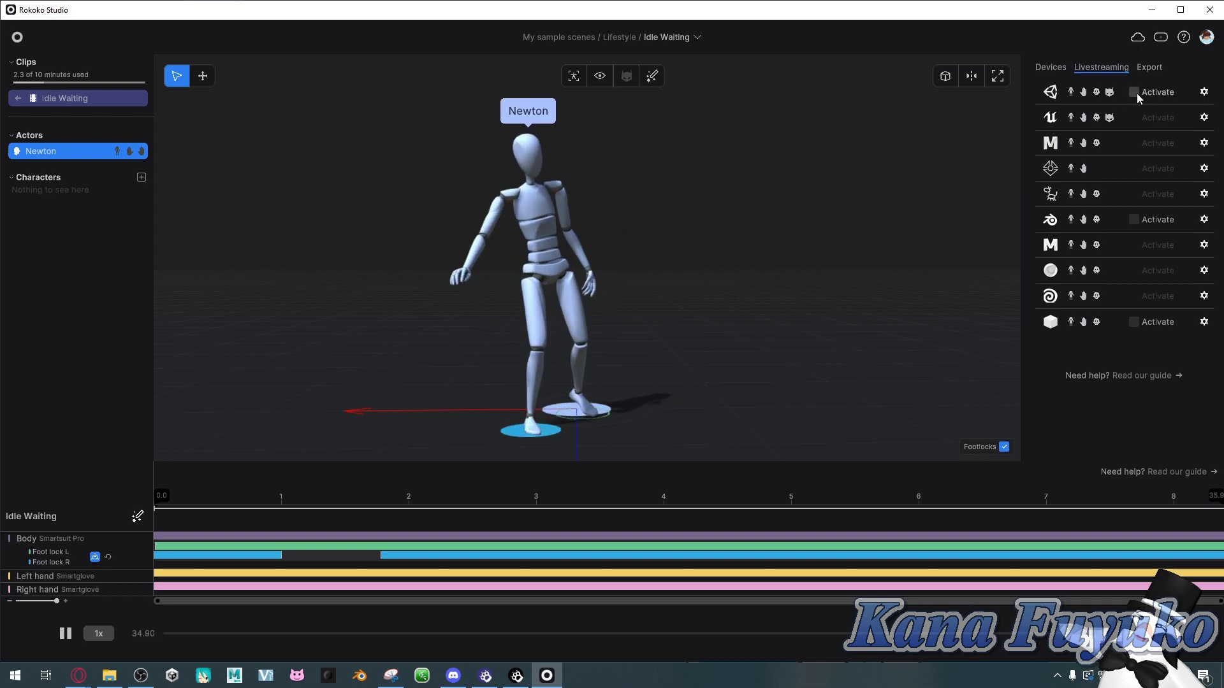
left_click(1137, 93)
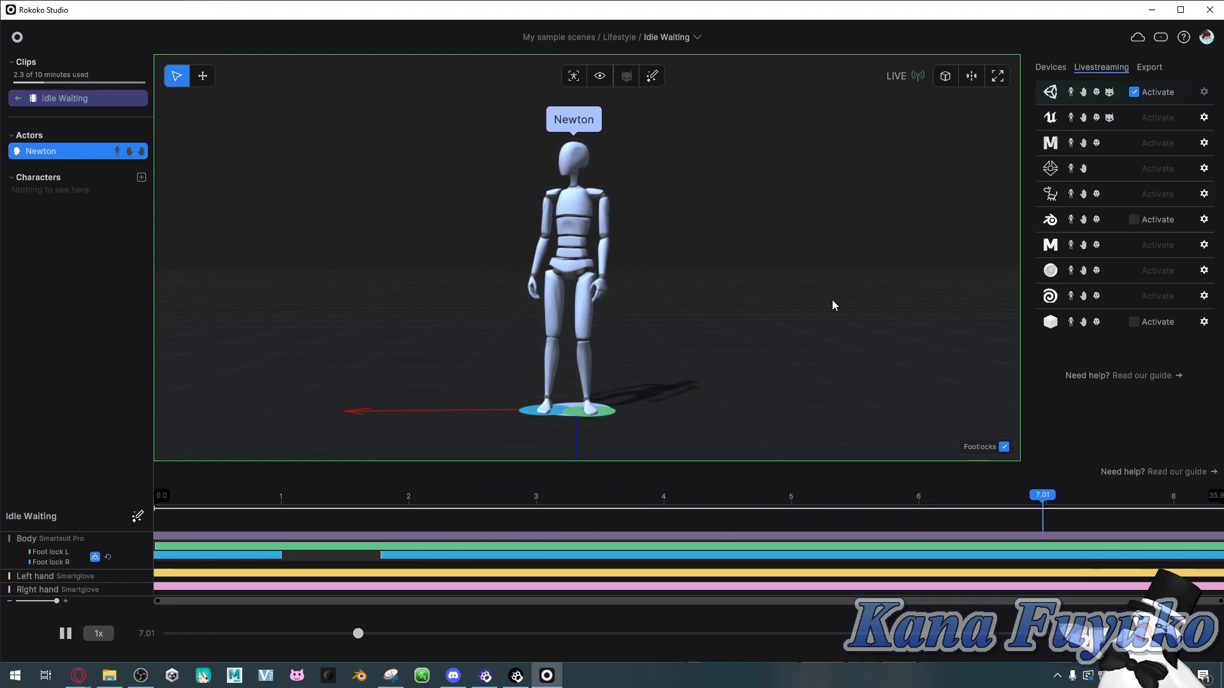
Start the character's motion capture setup with the iFacialMocap (iPhone / iPad) face tracking template.
left_click(485, 676)
left_click(516, 675)
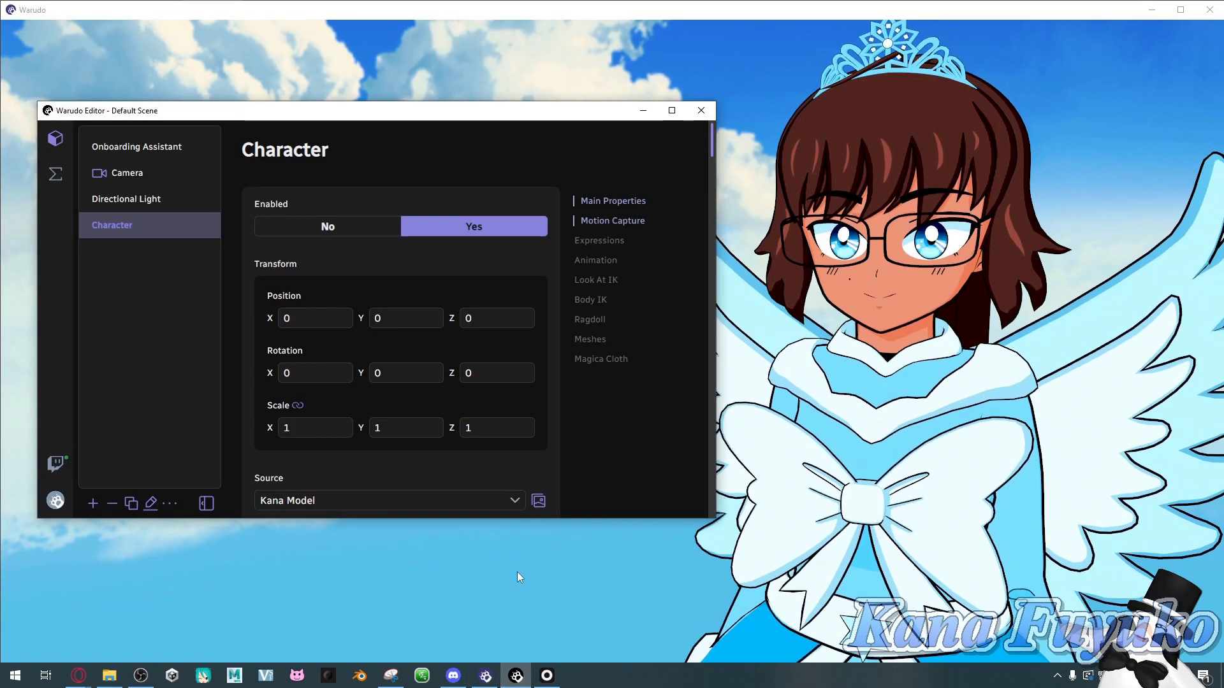
left_click(607, 241)
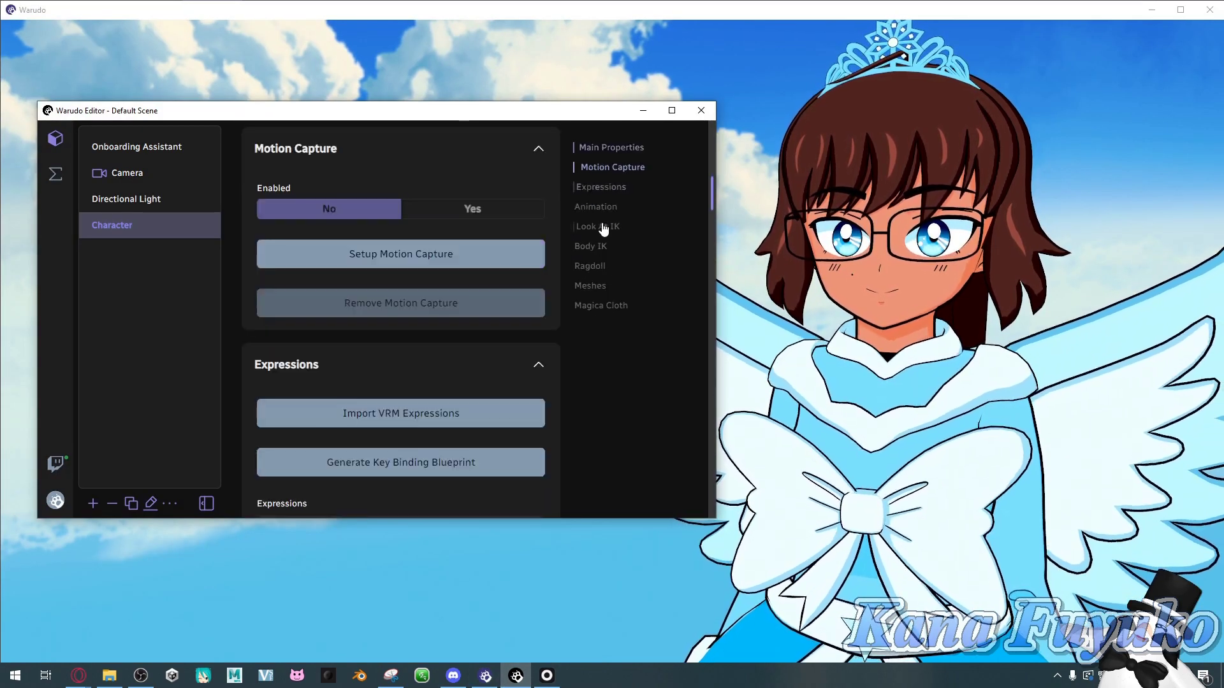
left_click(376, 254)
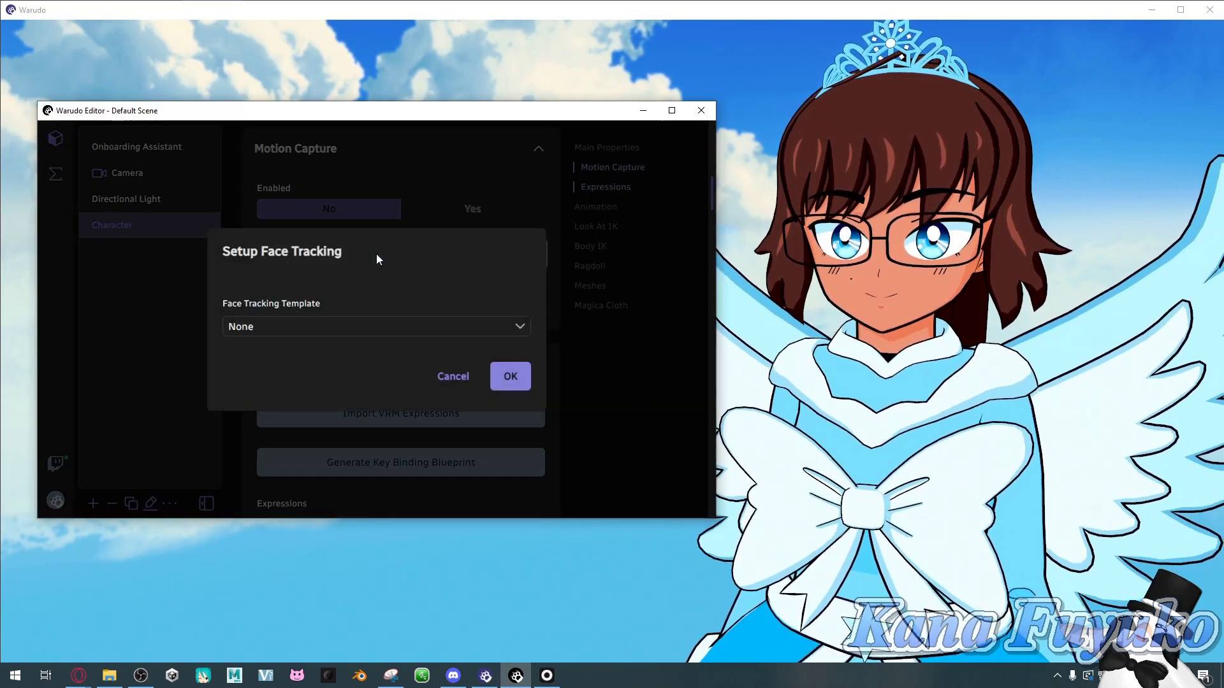
left_click(323, 331)
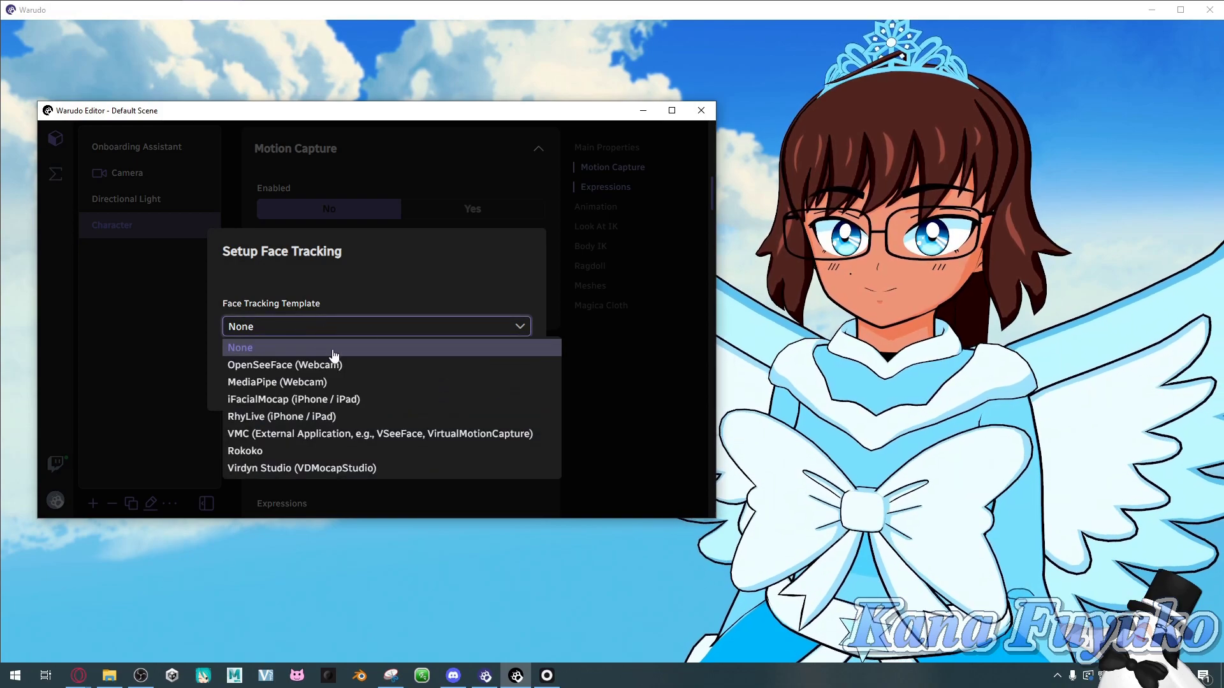
left_click(296, 400)
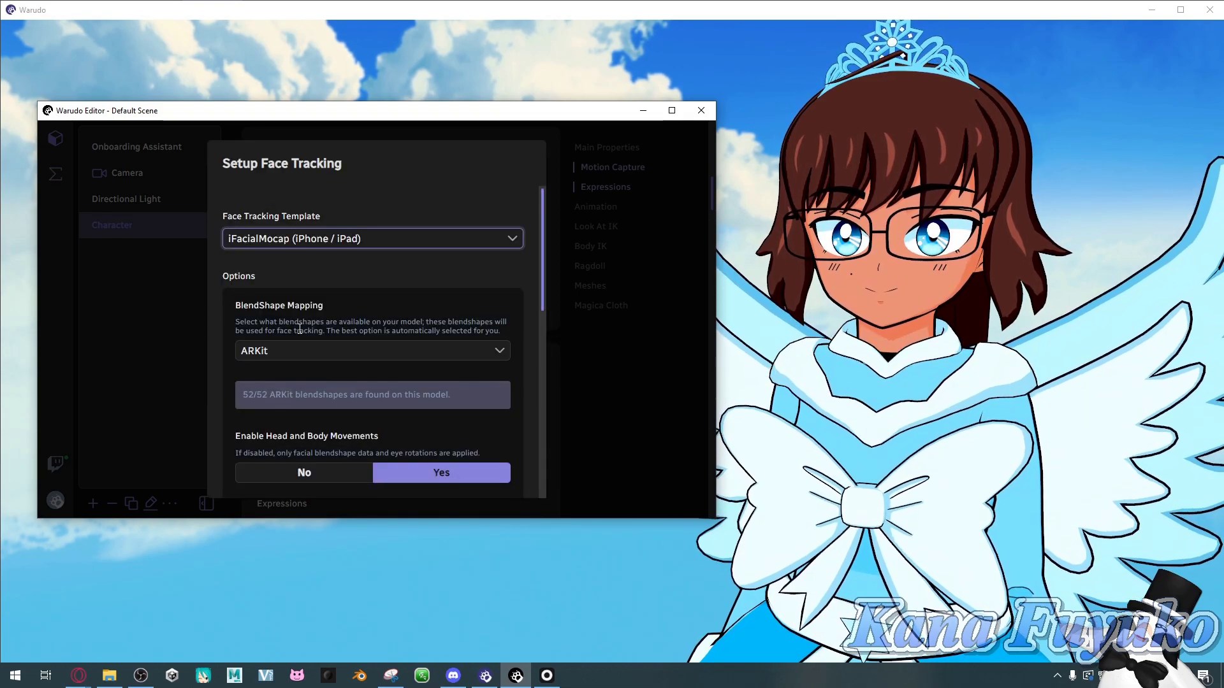
Try VRM, then keep ARKit as the blendshape mapping, matching 52/52 blendshapes.
left_click(288, 352)
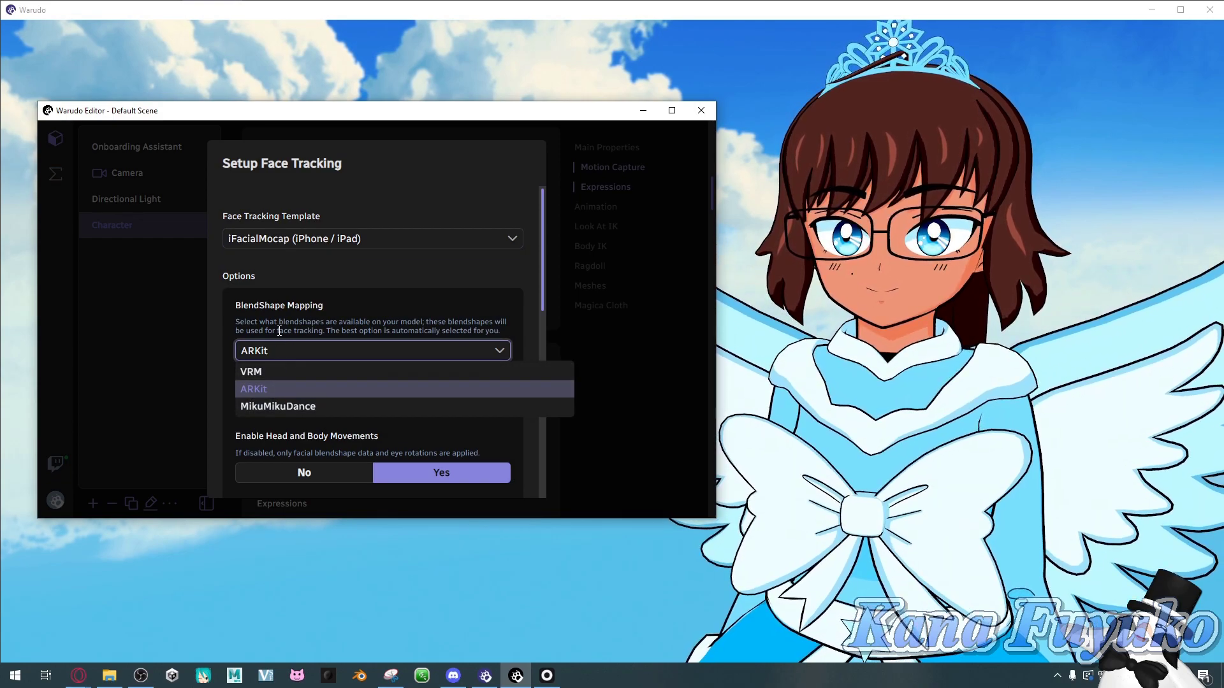
left_click(262, 351)
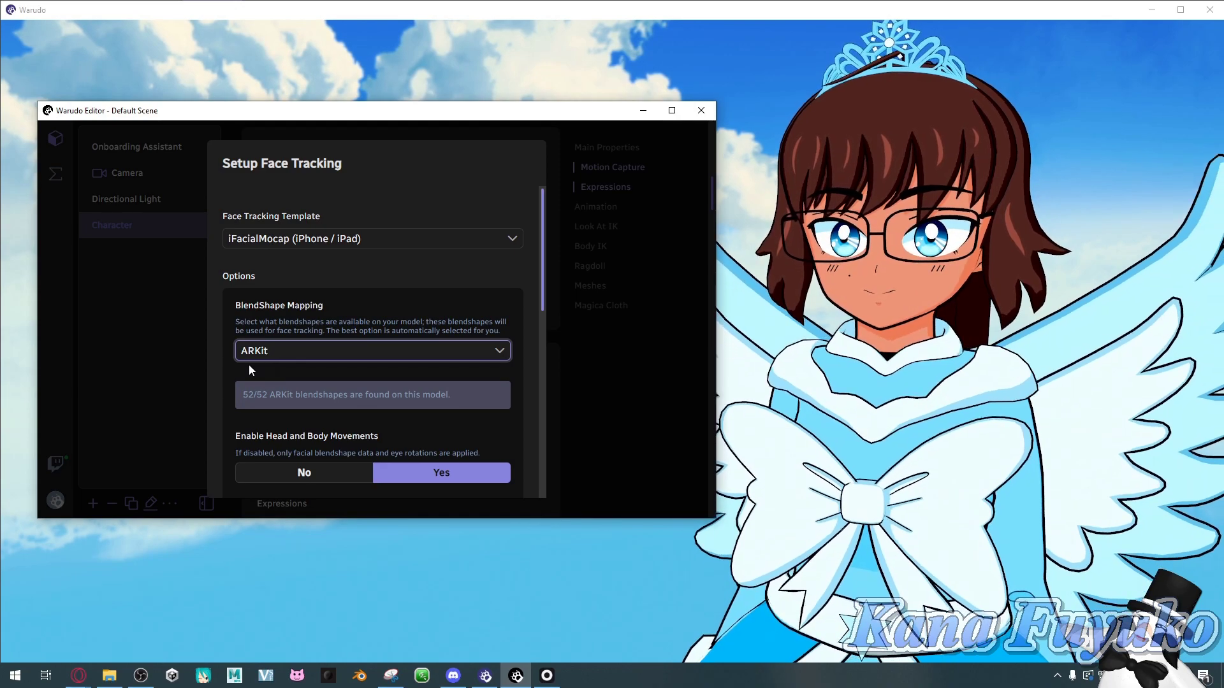
left_click(249, 357)
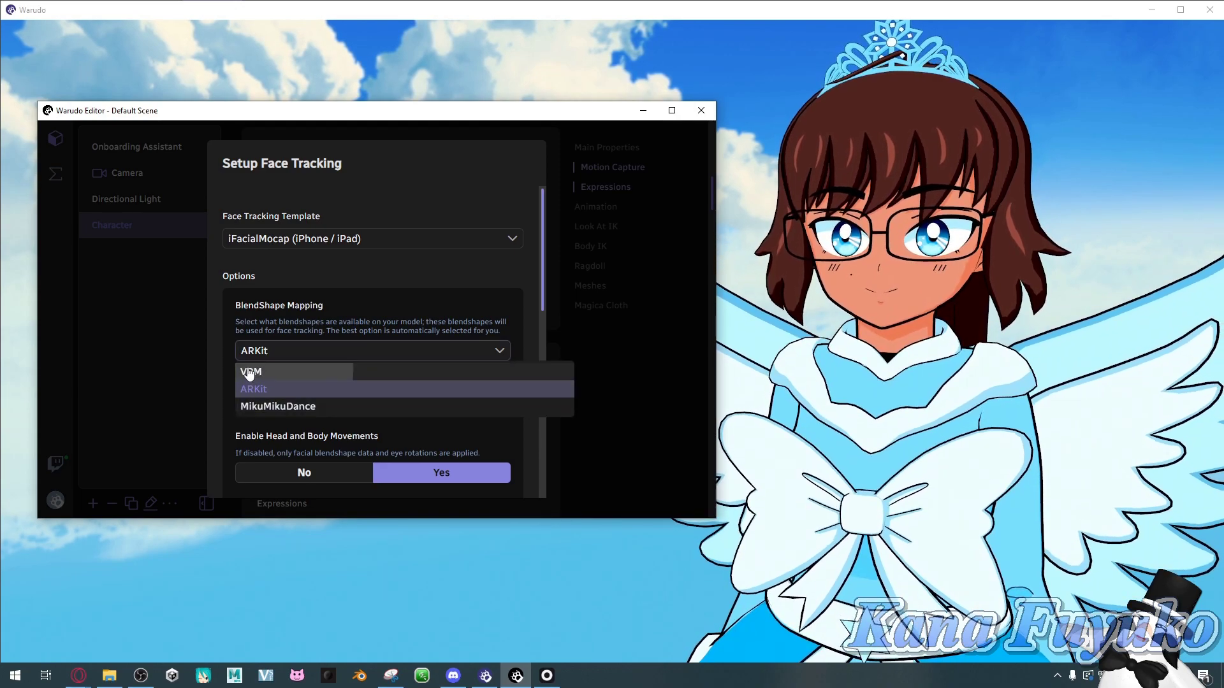
left_click(257, 372)
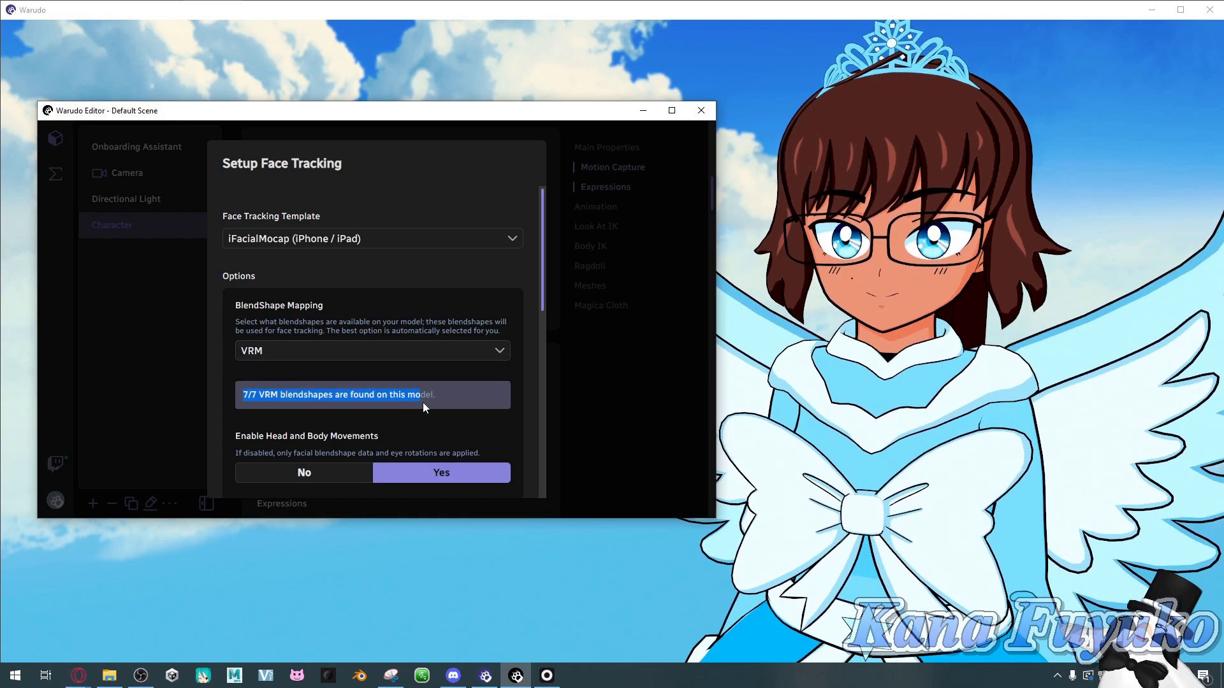
left_click(297, 351)
left_click(261, 392)
Set Enable Head and Body Movements to No in the face tracking setup.
scroll(287, 319, "down", 3)
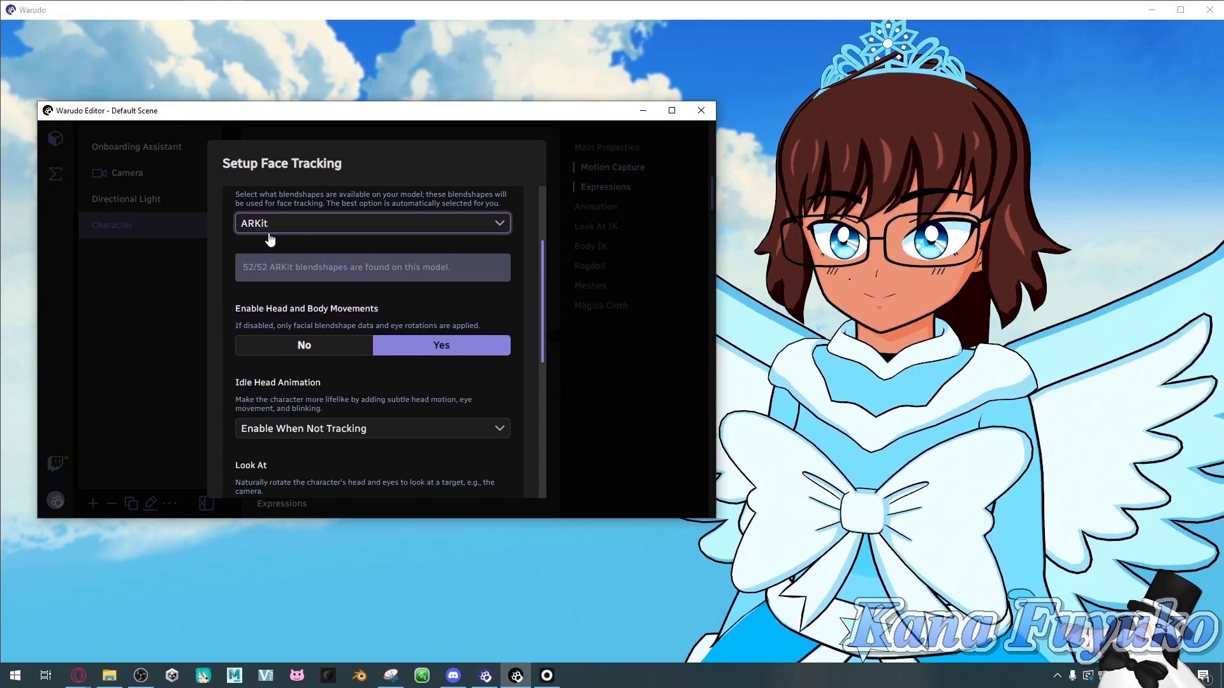
left_click(275, 344)
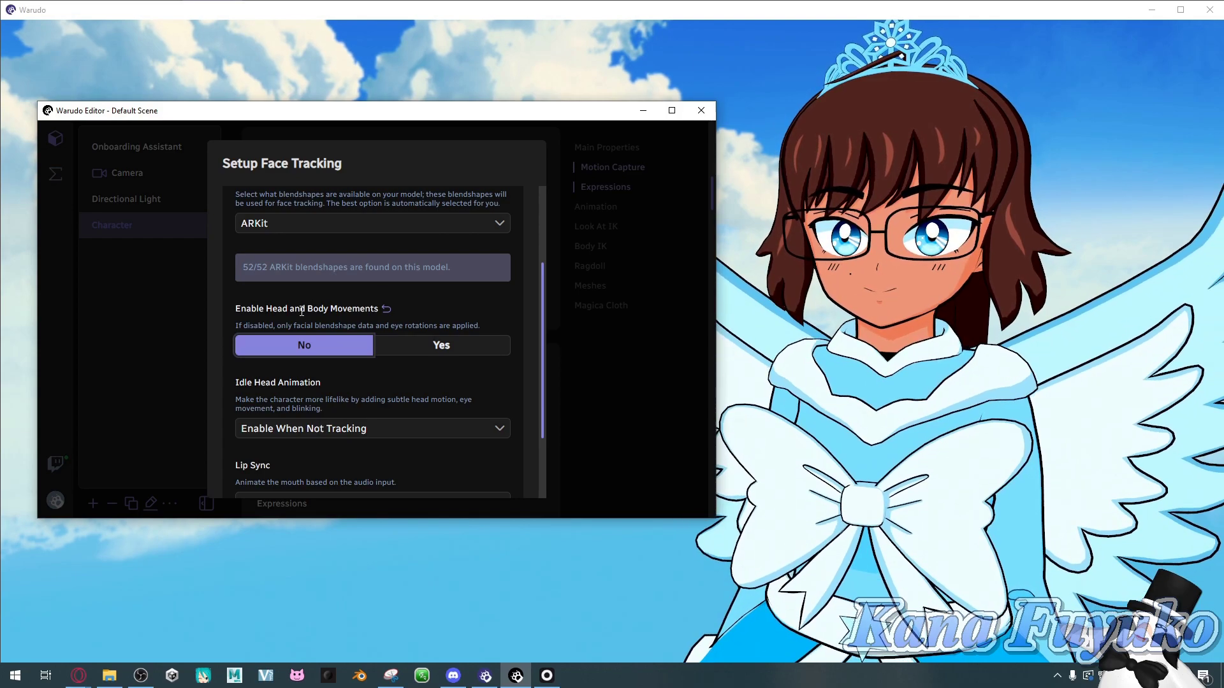
left_click(423, 337)
scroll(420, 257, "up", 2)
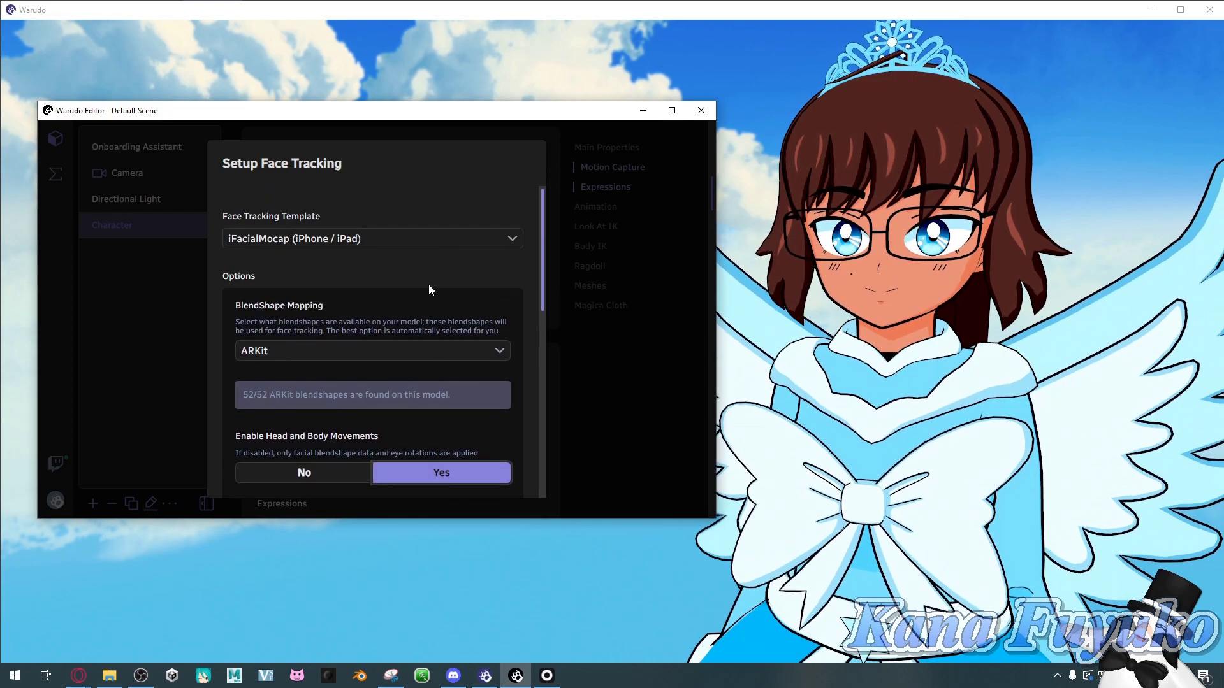
mouse_move(429, 280)
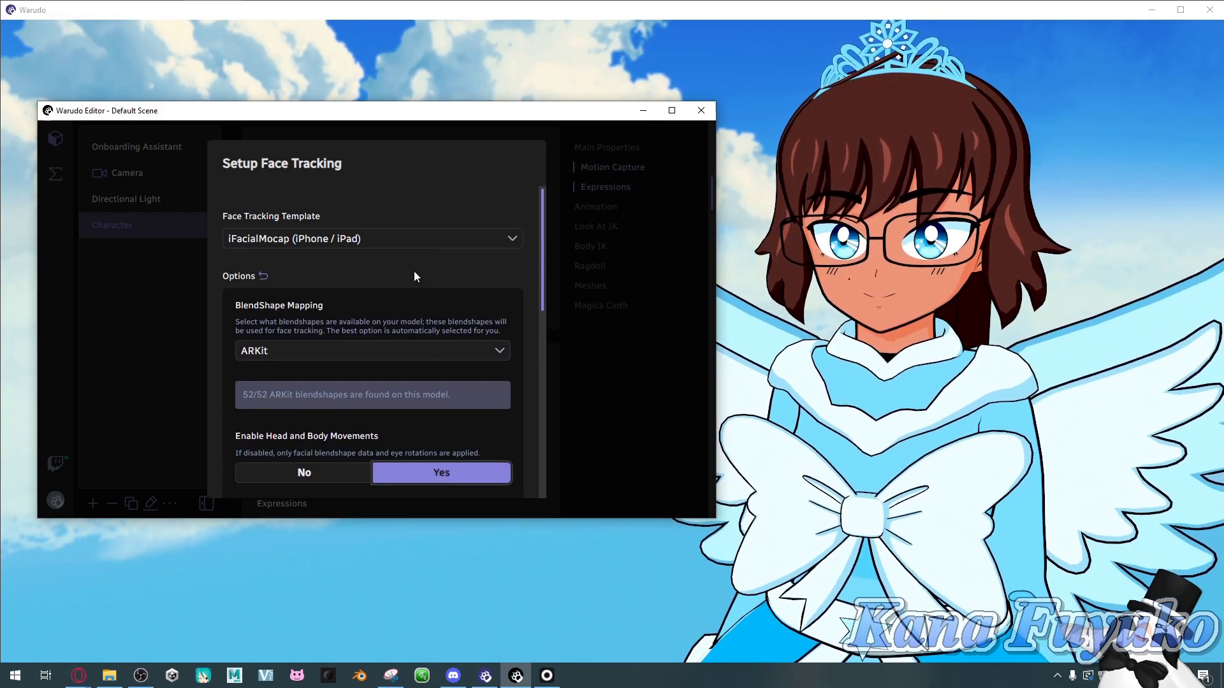
scroll(413, 268, "down", 1)
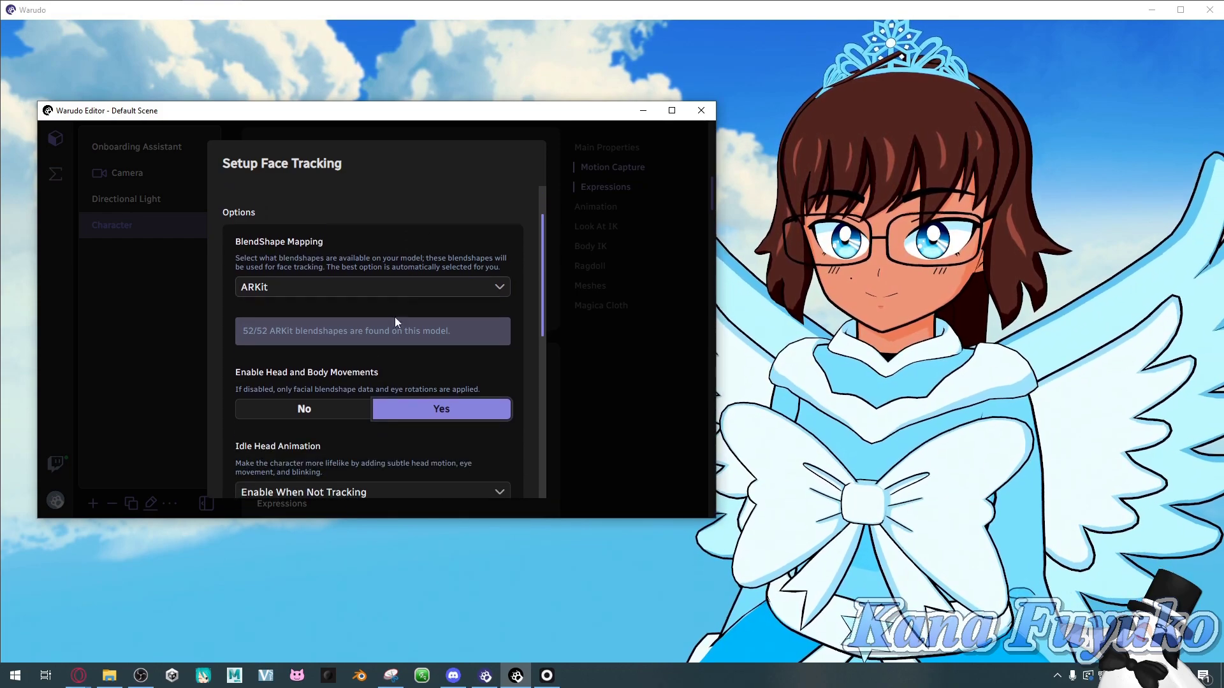
scroll(395, 319, "down", 1)
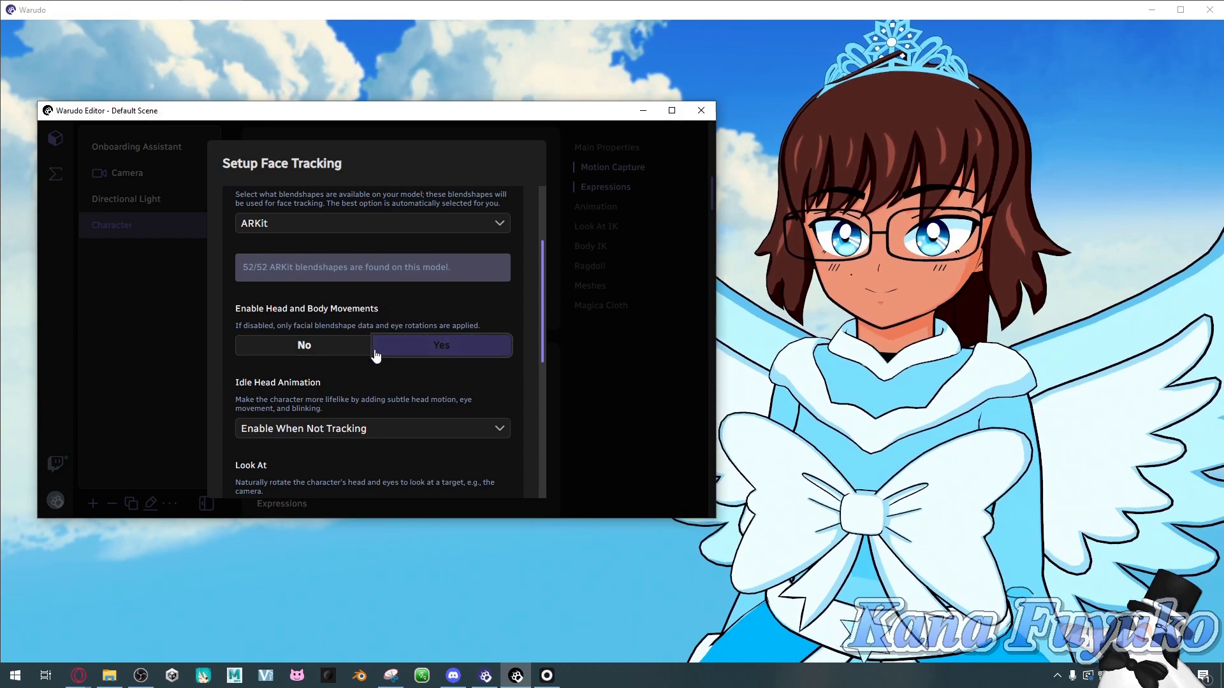
left_click(306, 345)
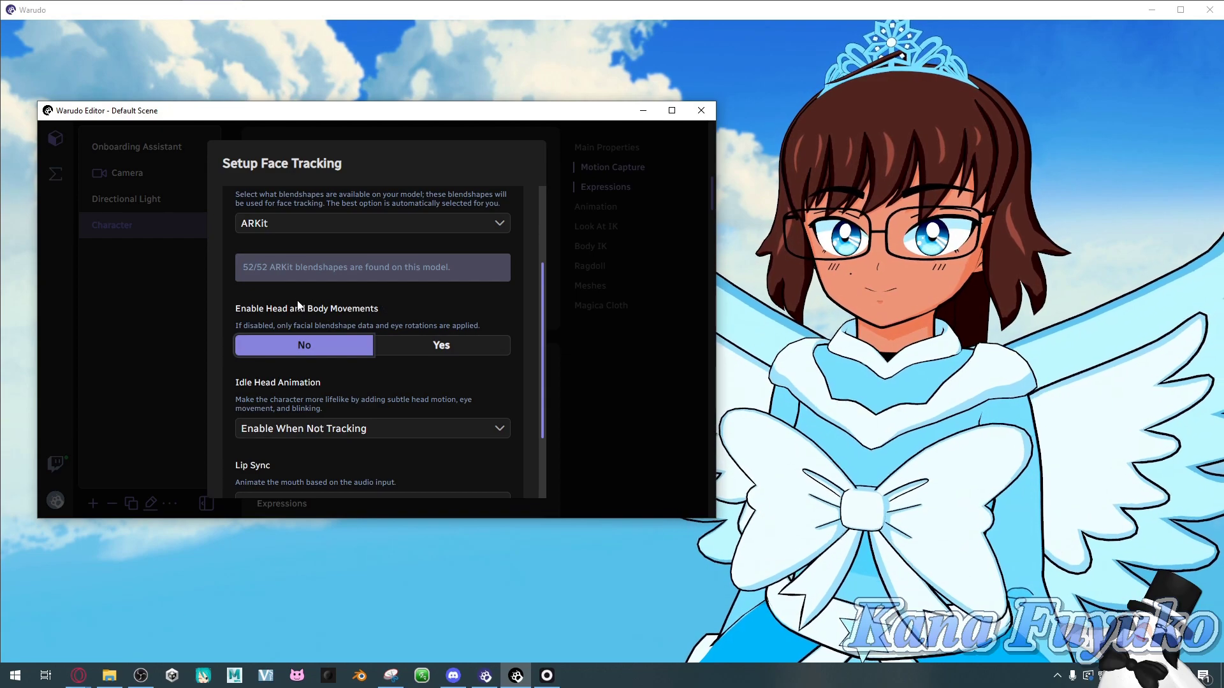
Set Idle Head Animation to Disabled.
scroll(297, 344, "down", 3)
left_click(285, 333)
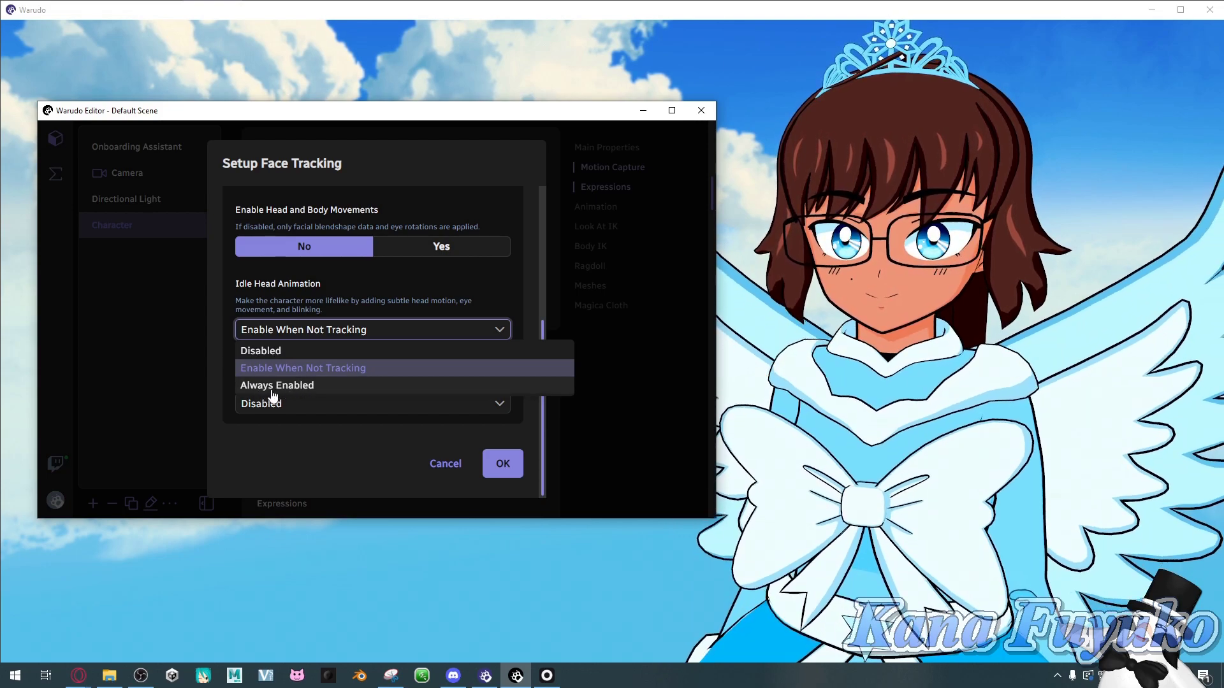
left_click(276, 352)
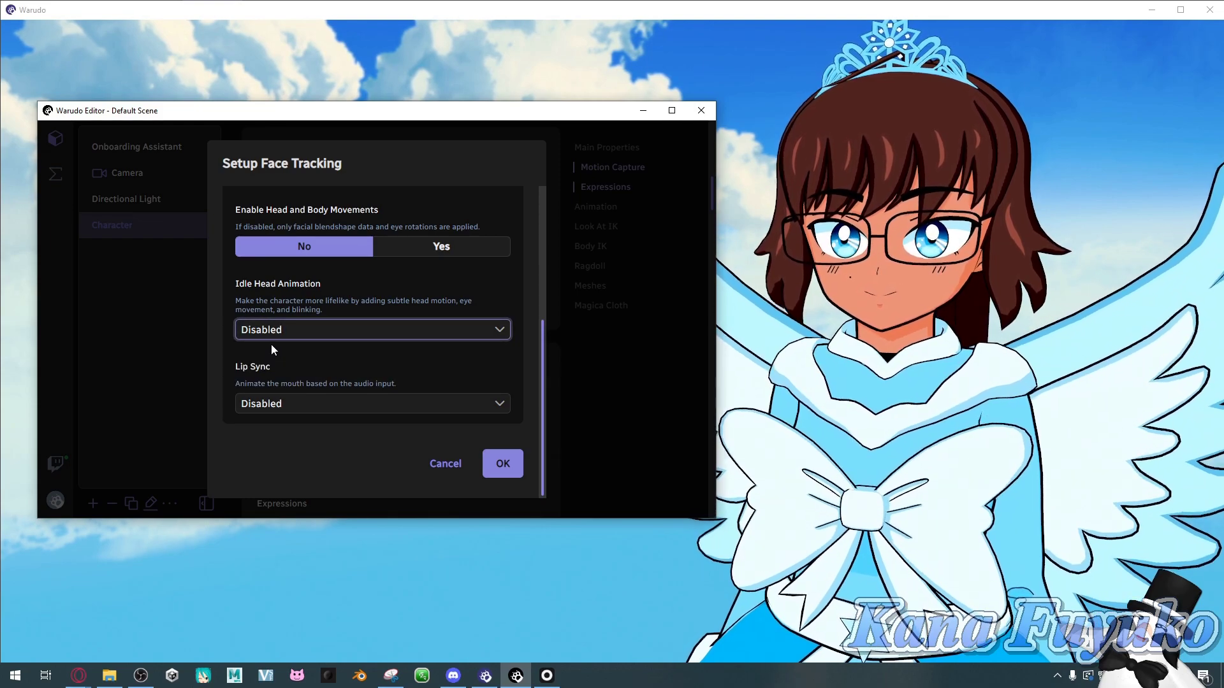
Confirm face tracking, choose Rokoko as the pose tracking template, and confirm the setup.
left_click(489, 465)
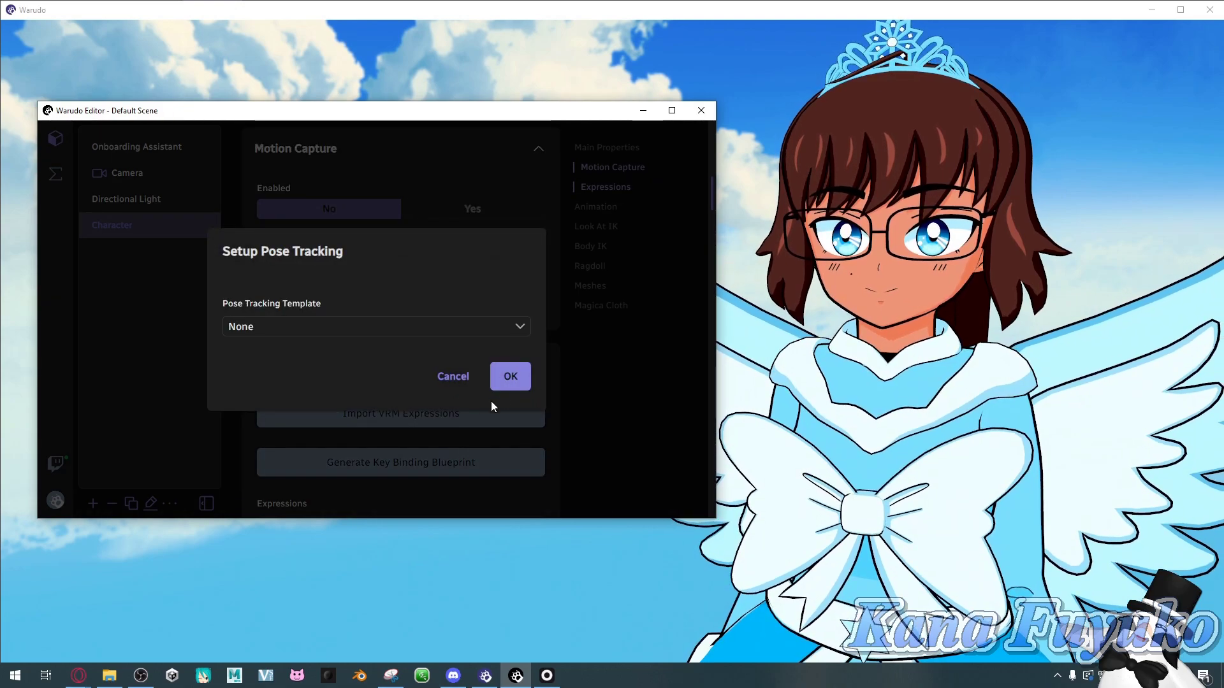
left_click(304, 327)
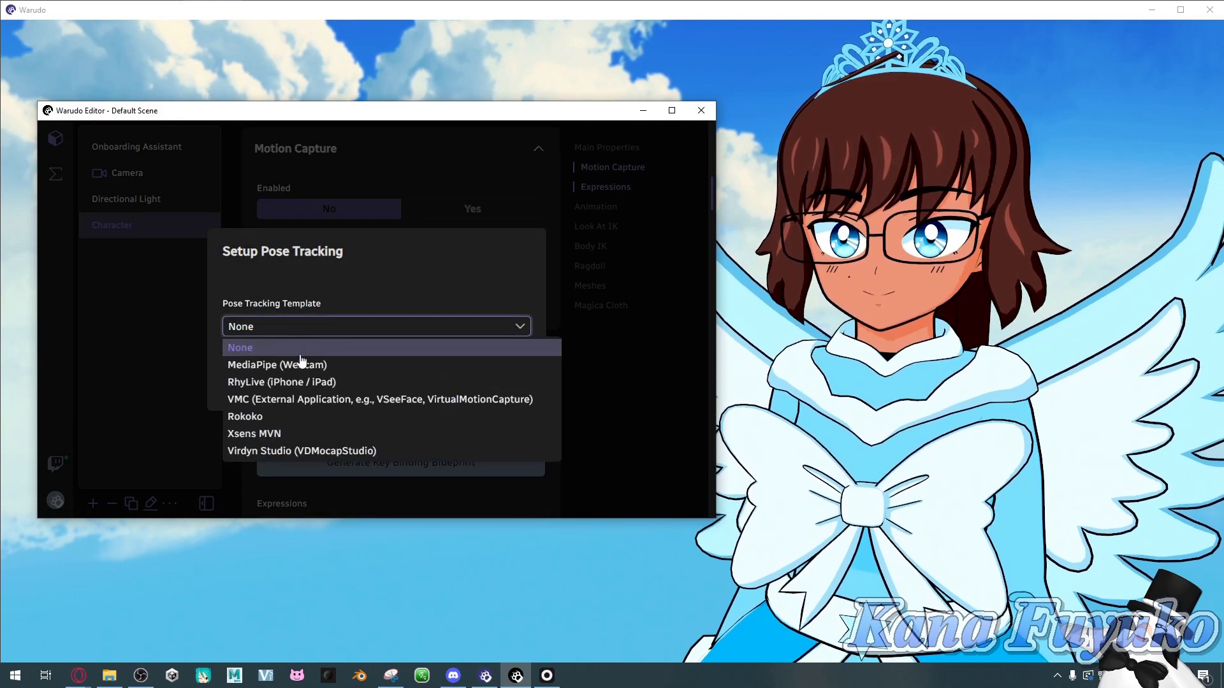
left_click(284, 420)
left_click(522, 377)
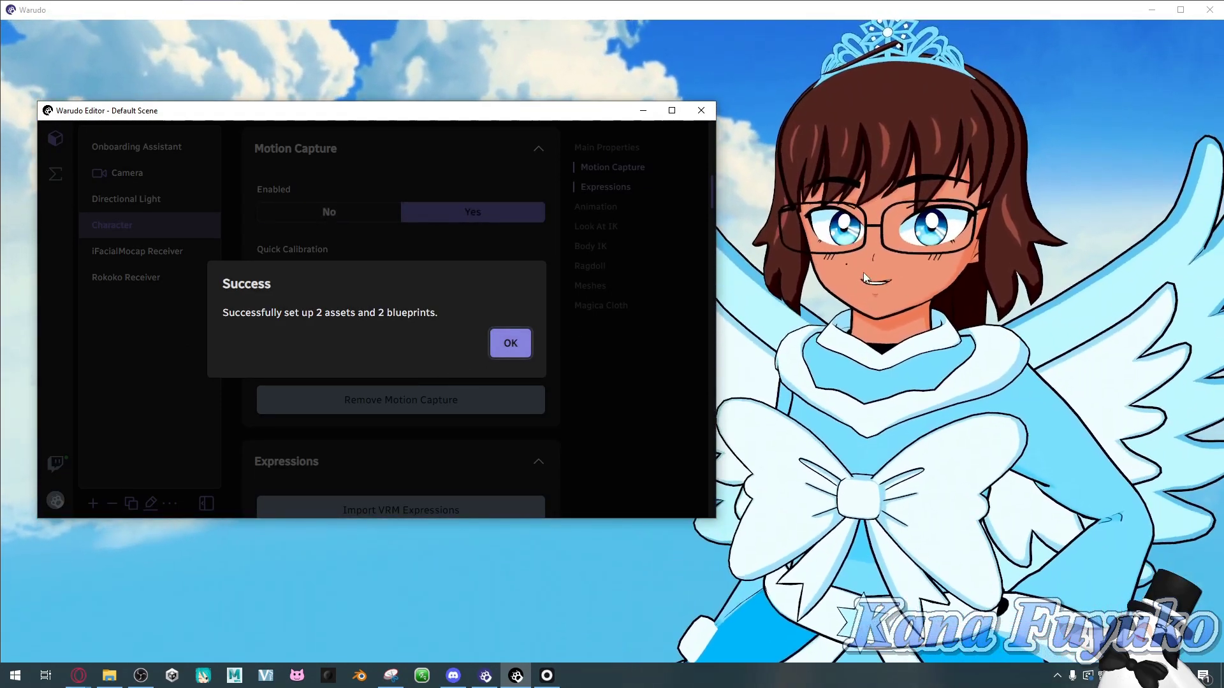
left_click(510, 343)
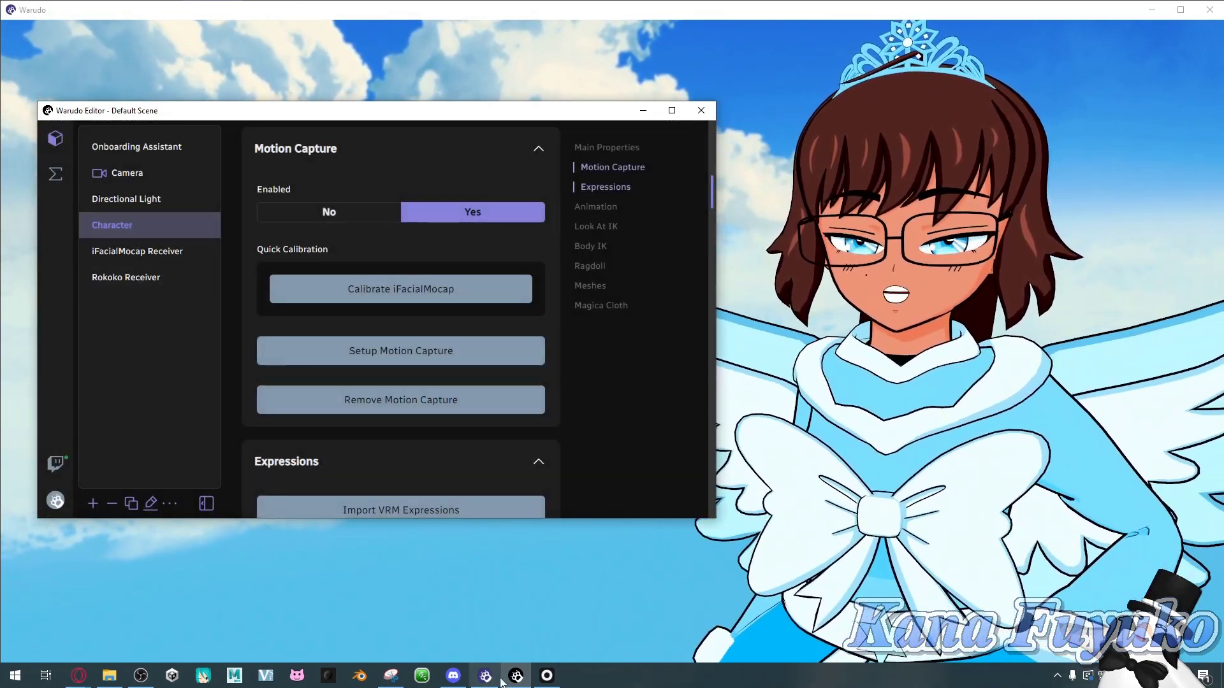
left_click(547, 676)
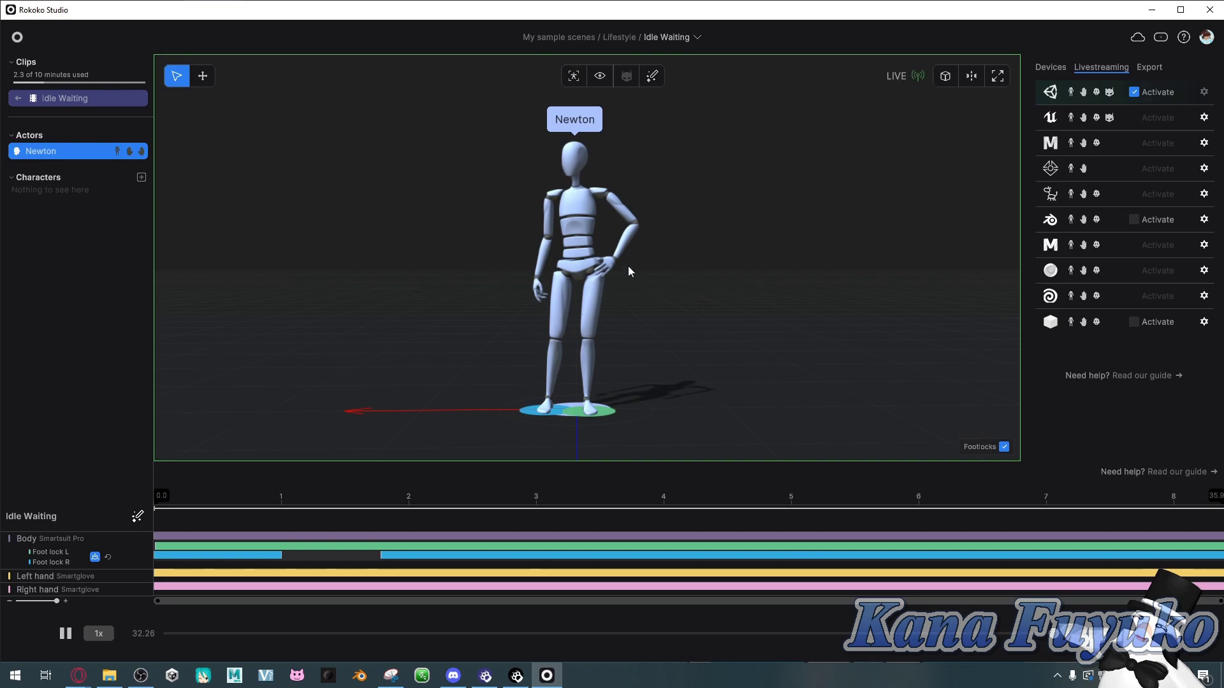
left_click(485, 676)
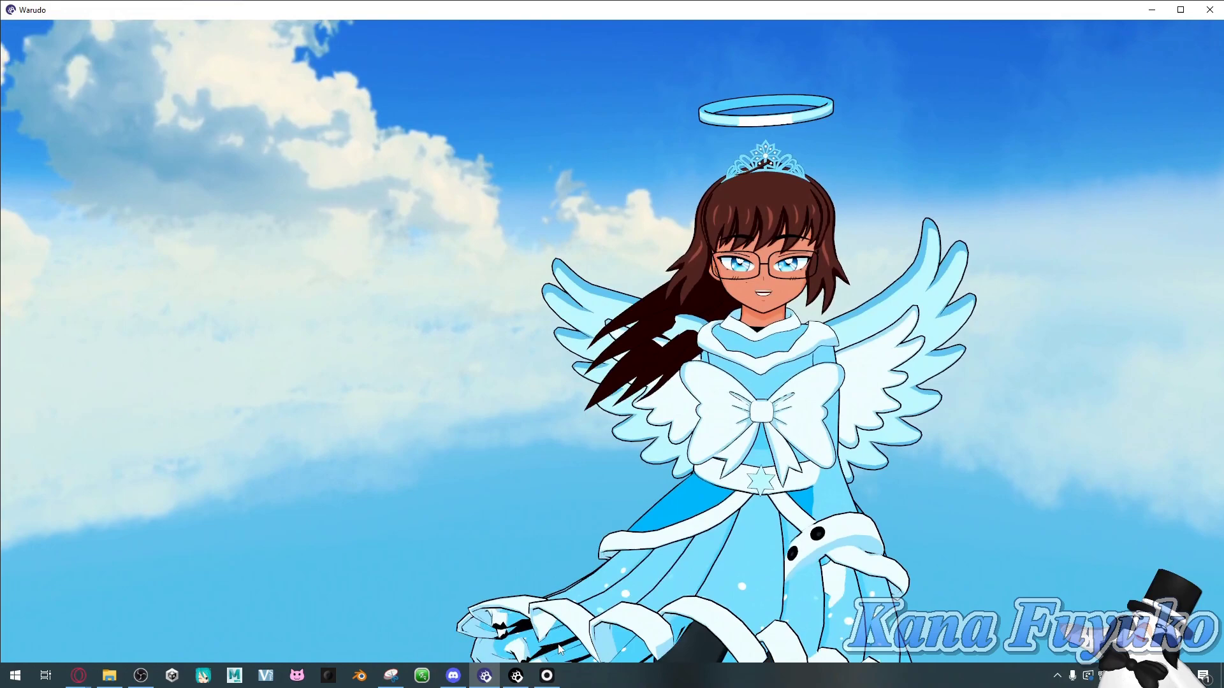
left_click(547, 676)
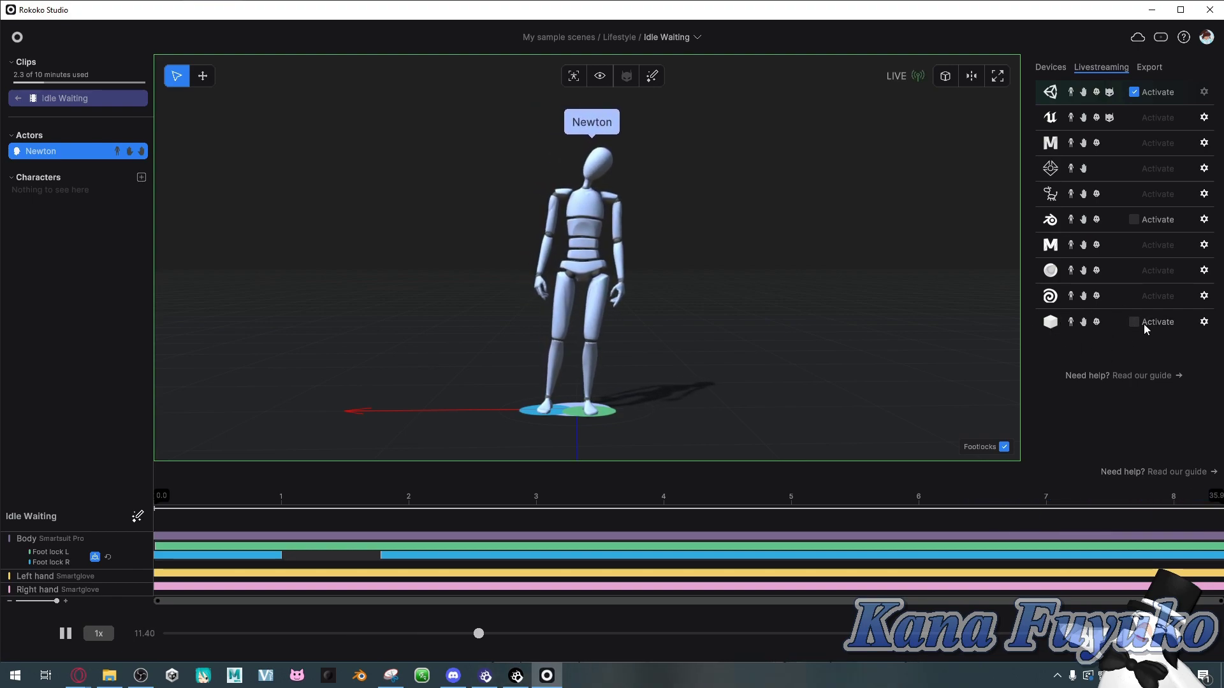
left_click(1204, 322)
left_click(1150, 434)
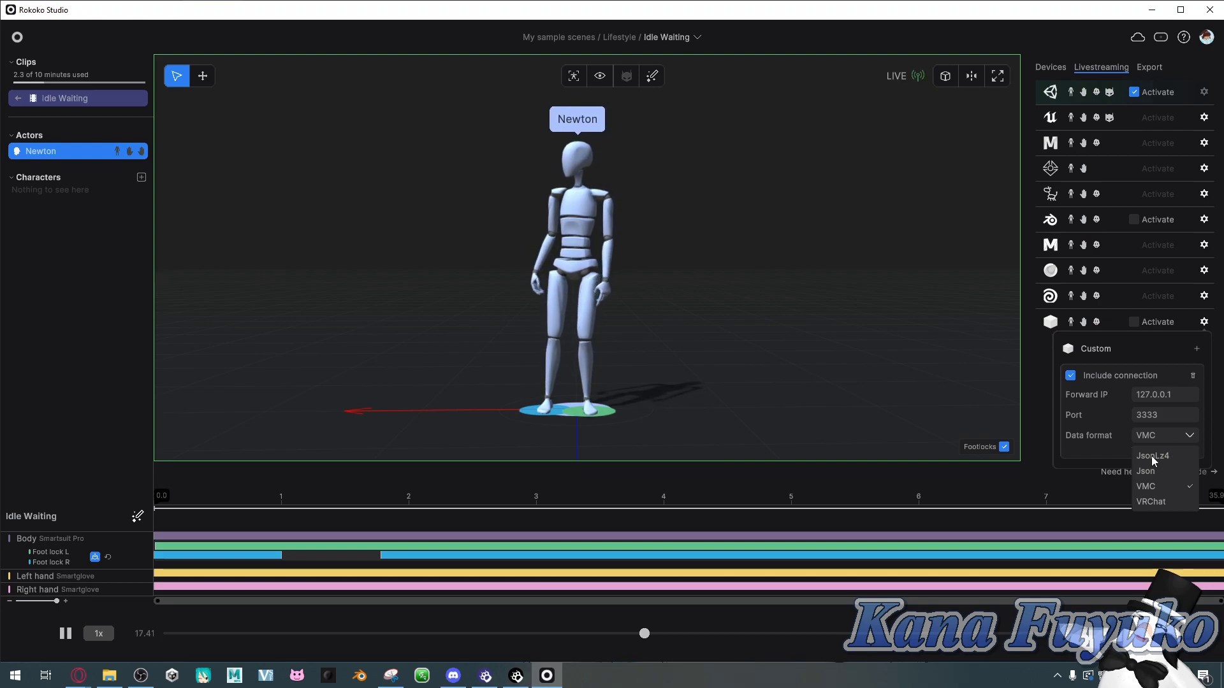
left_click(1100, 419)
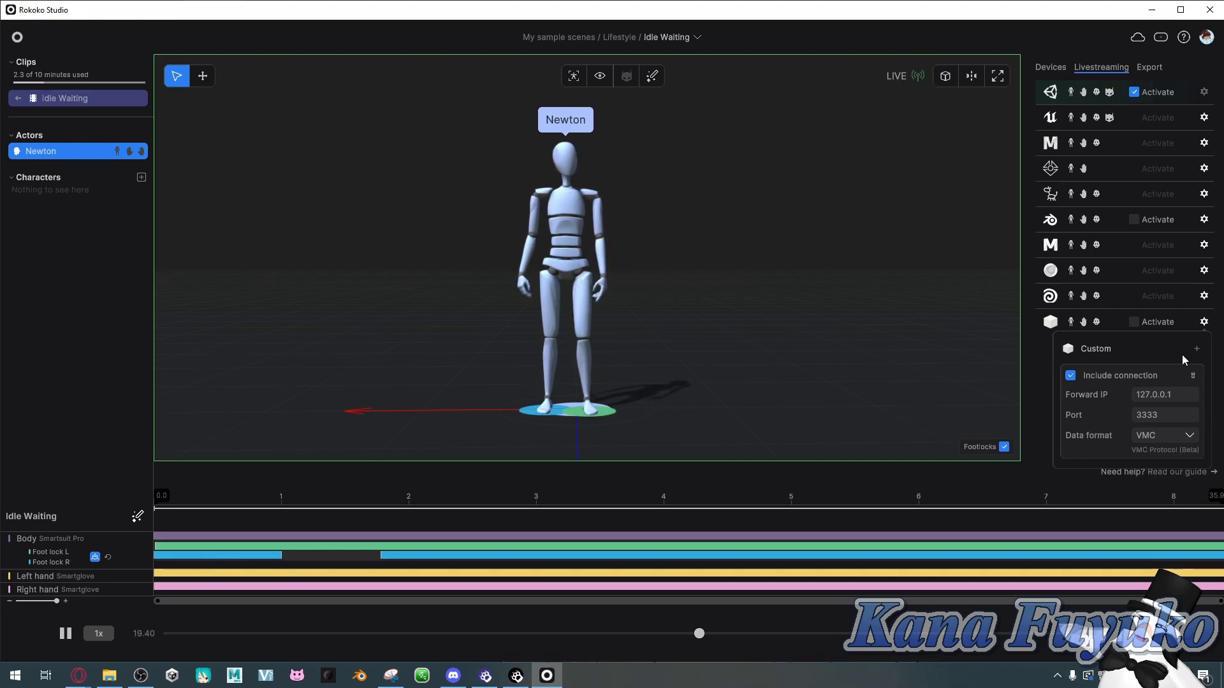
left_click(1202, 322)
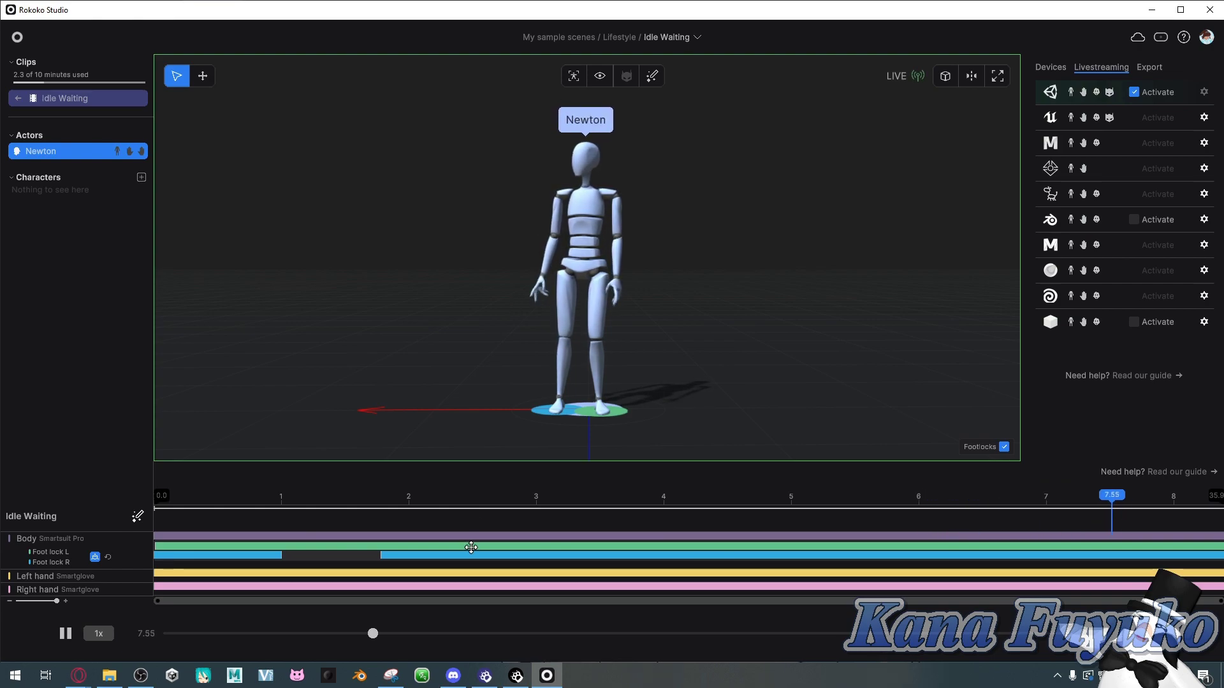
left_click(485, 675)
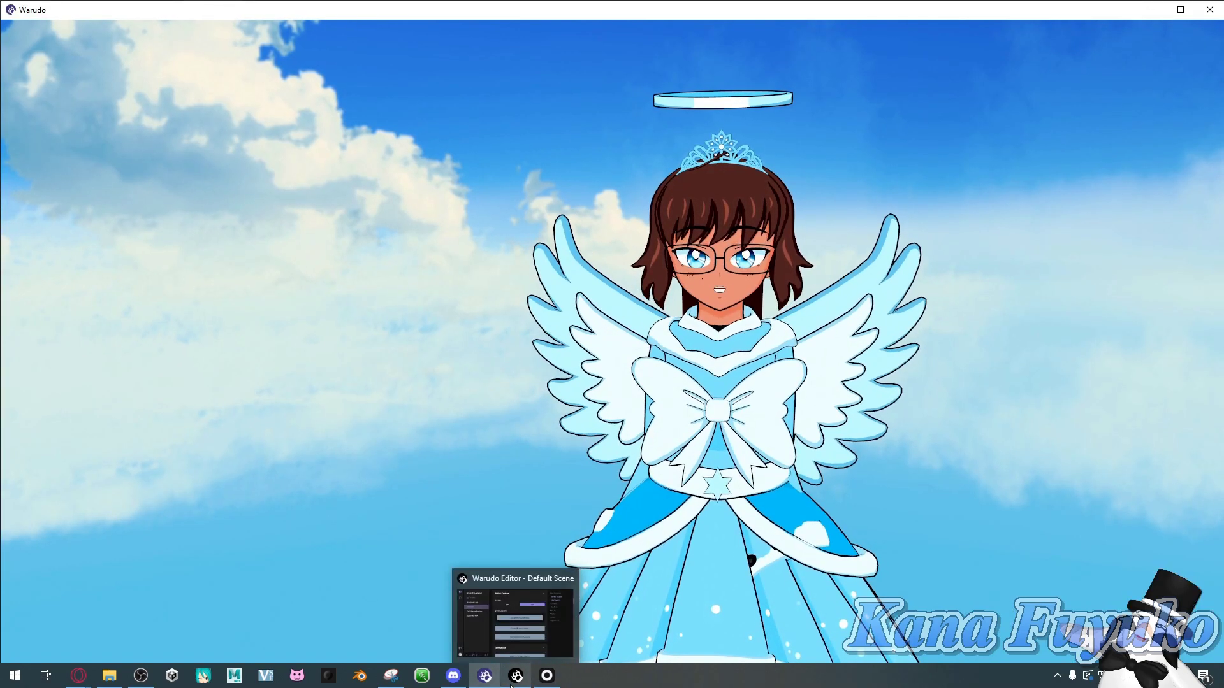
left_click(513, 678)
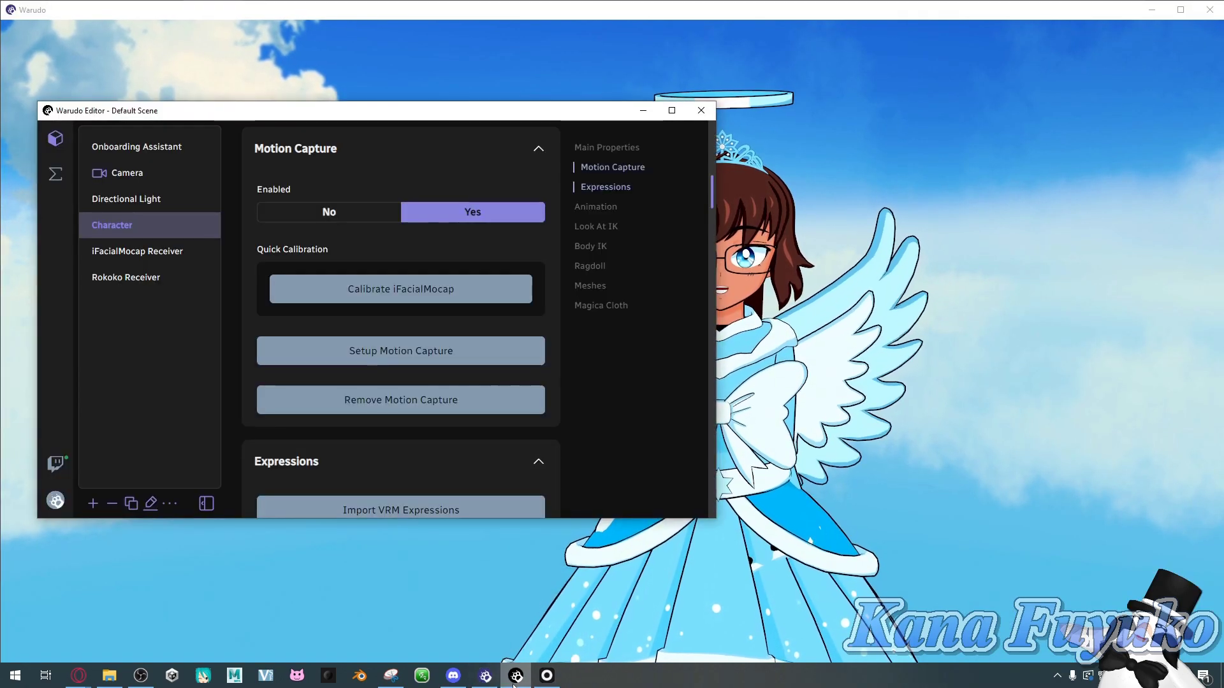
left_click(150, 278)
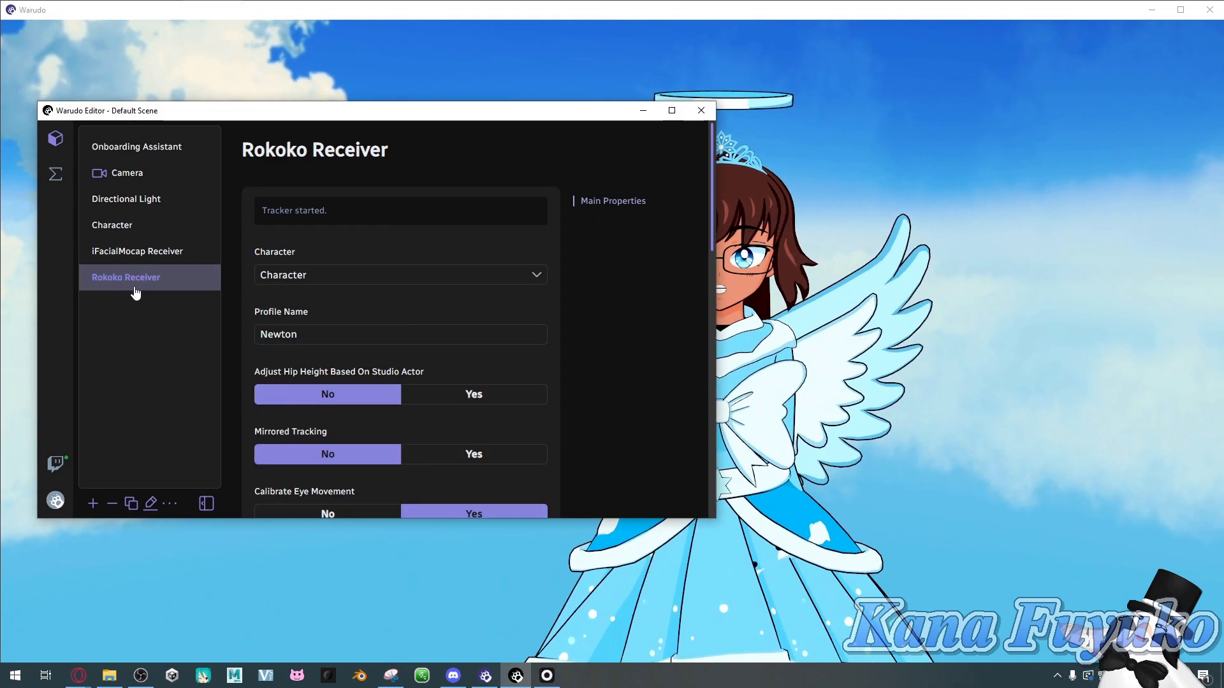
double_click(313, 332)
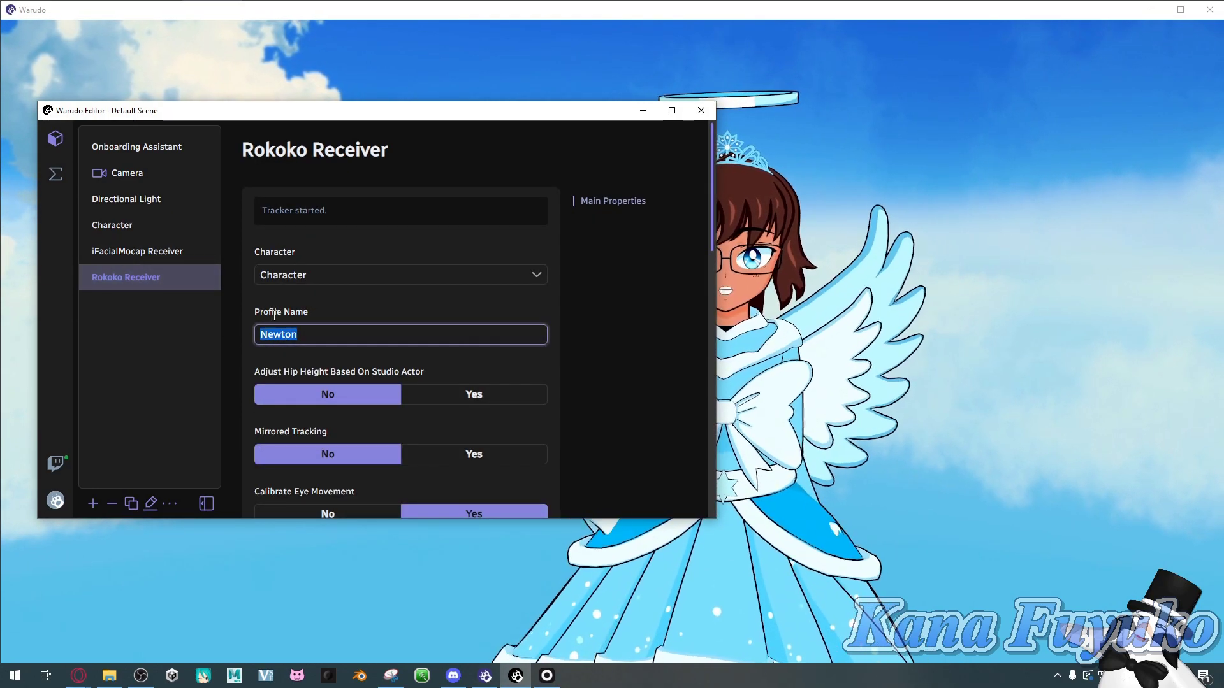
type("Newton")
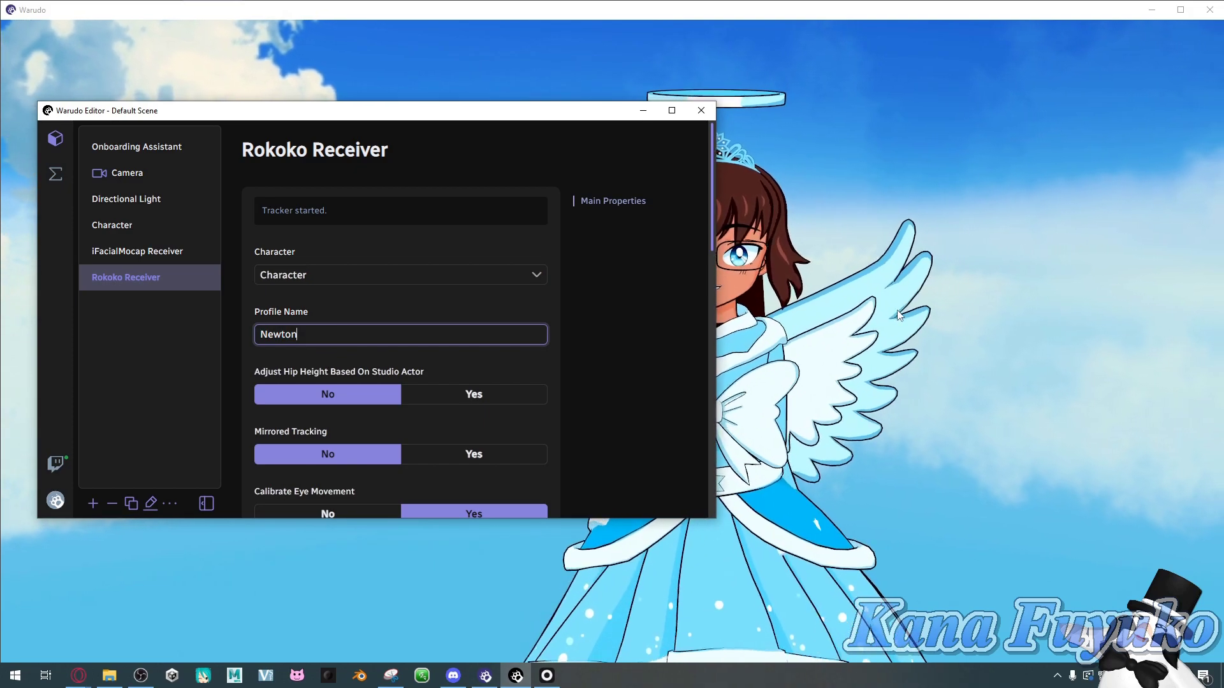
left_click(893, 312)
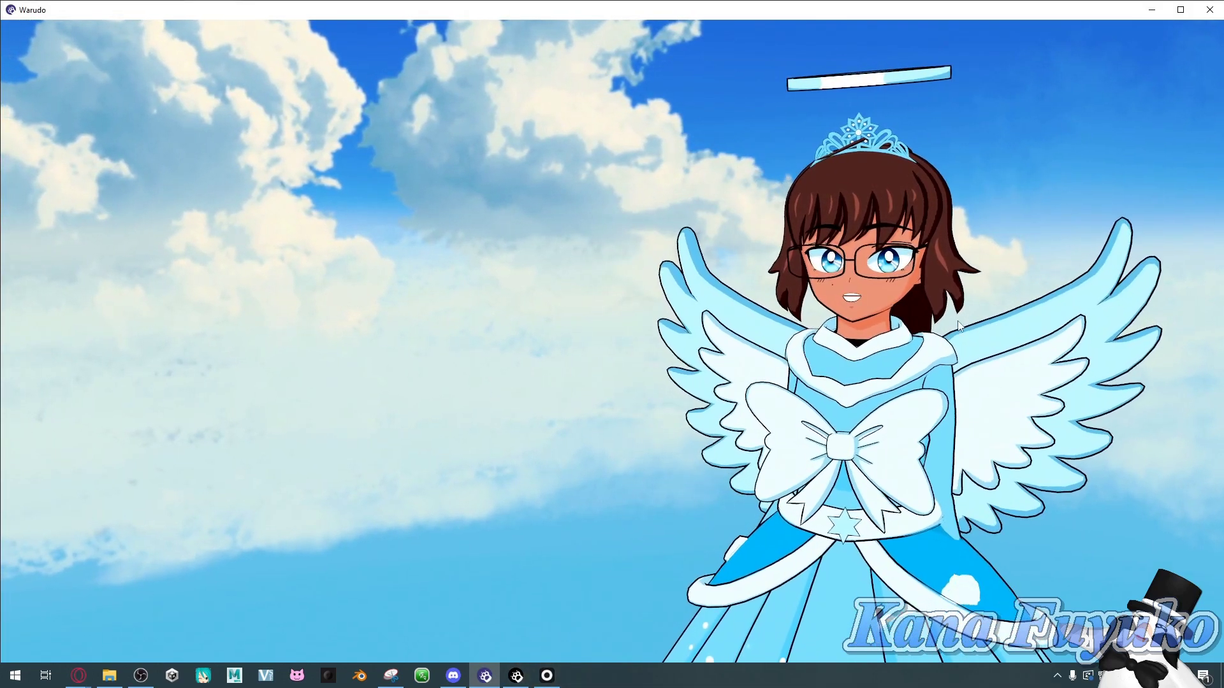
left_click(516, 676)
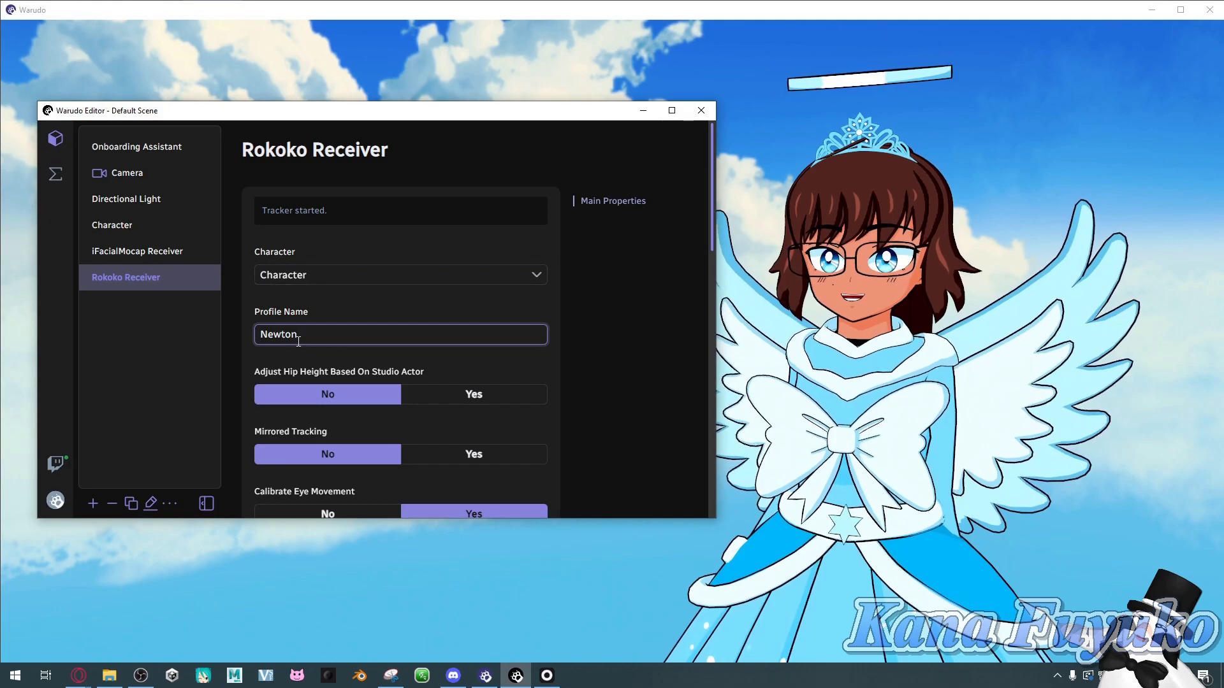
left_click_drag(312, 335, 230, 343)
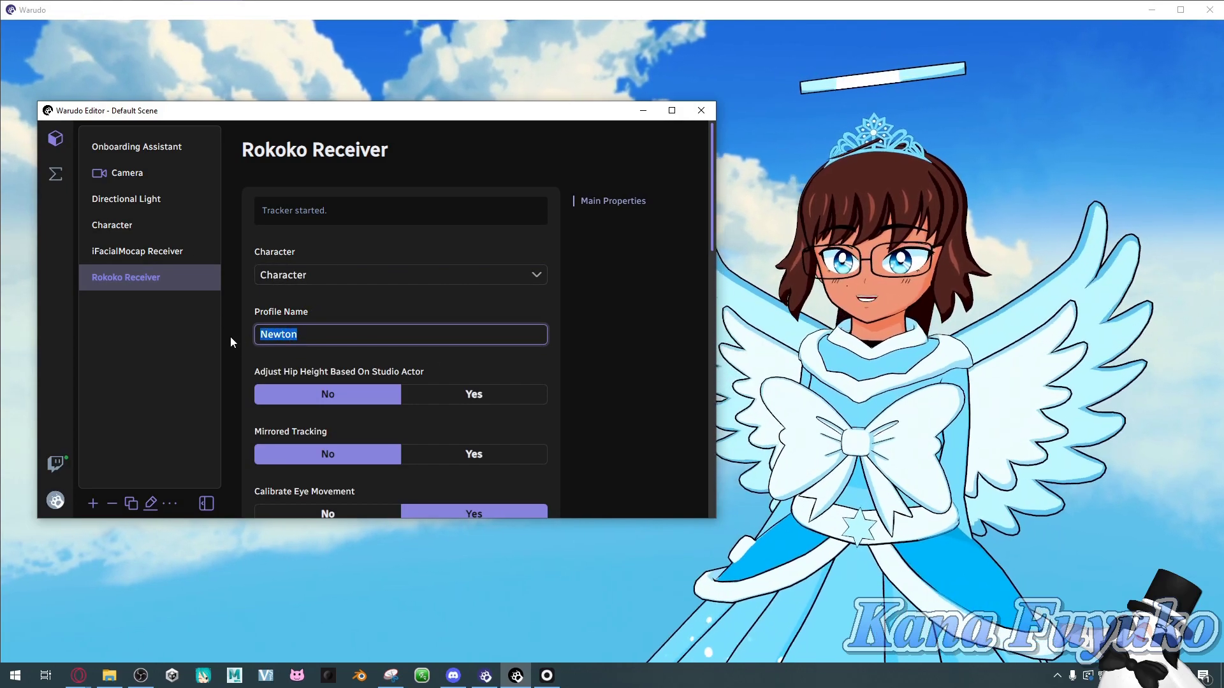
left_click(357, 334)
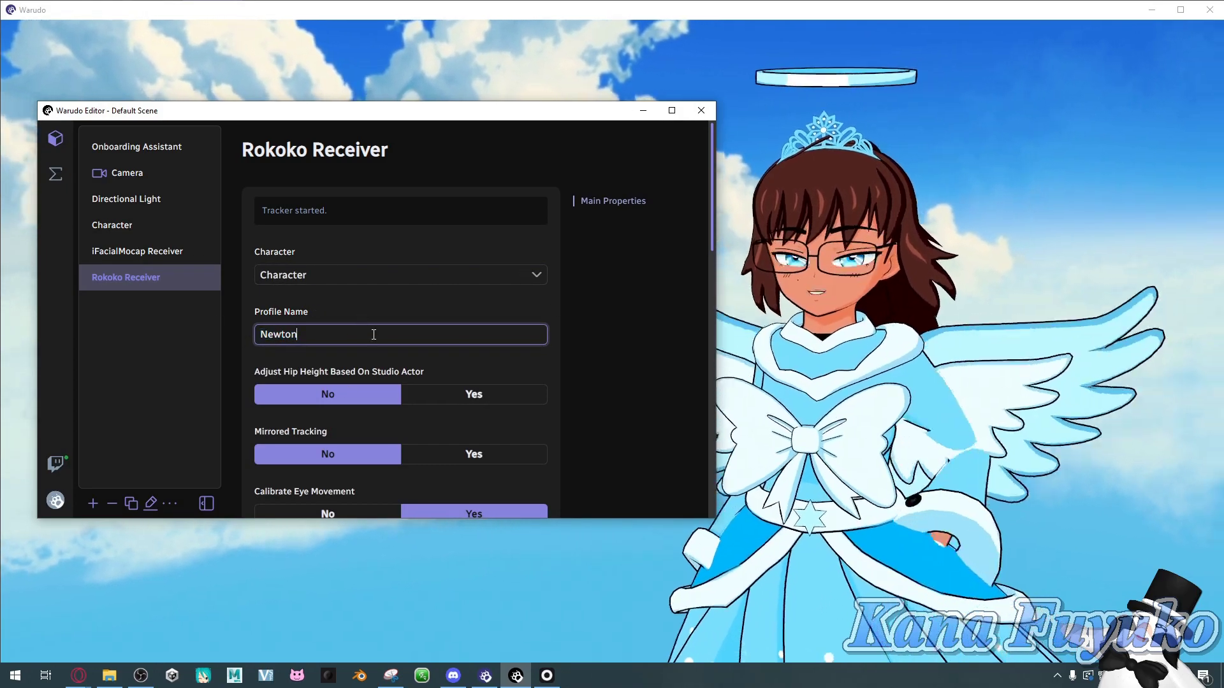
Reposition the editor window and commit the Newton profile name.
left_click(209, 360)
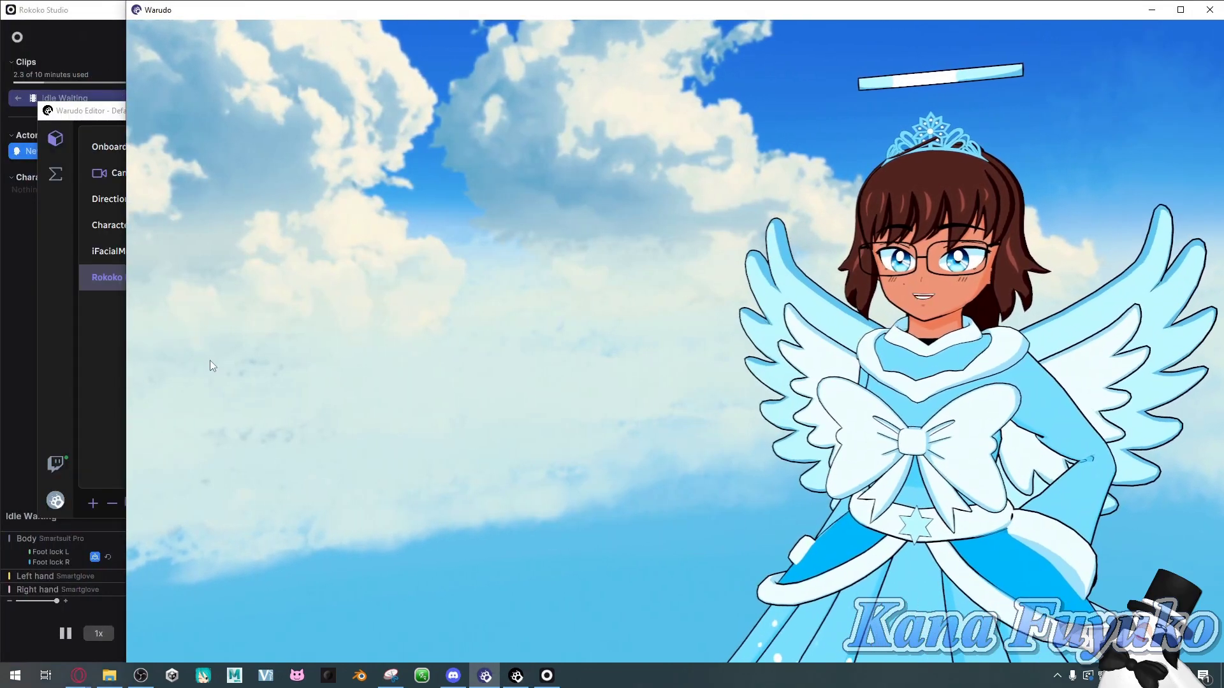
left_click(1176, 13)
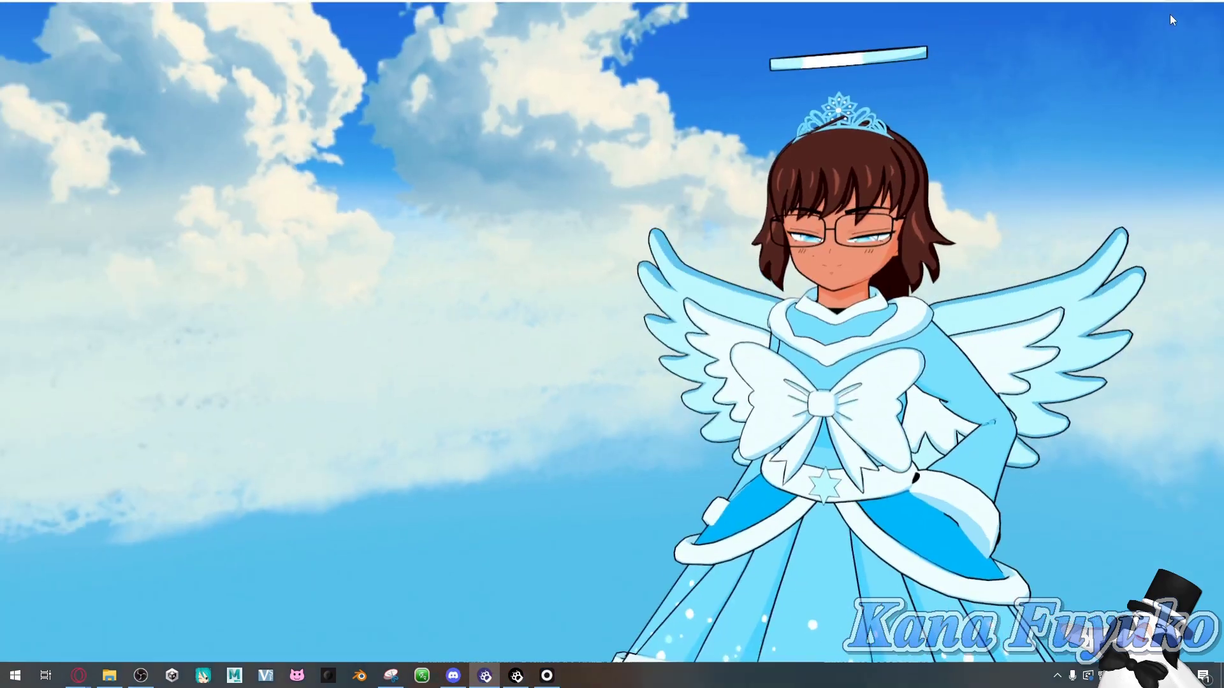
key("alt+Tab")
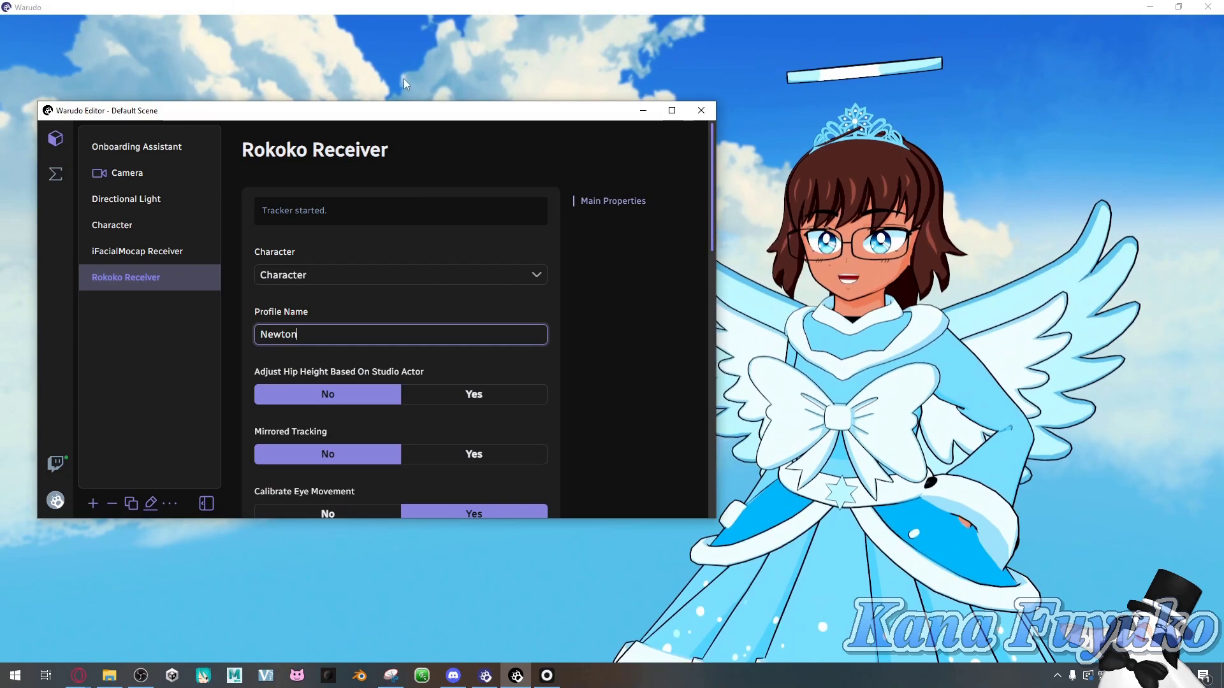
left_click_drag(398, 102, 380, 33)
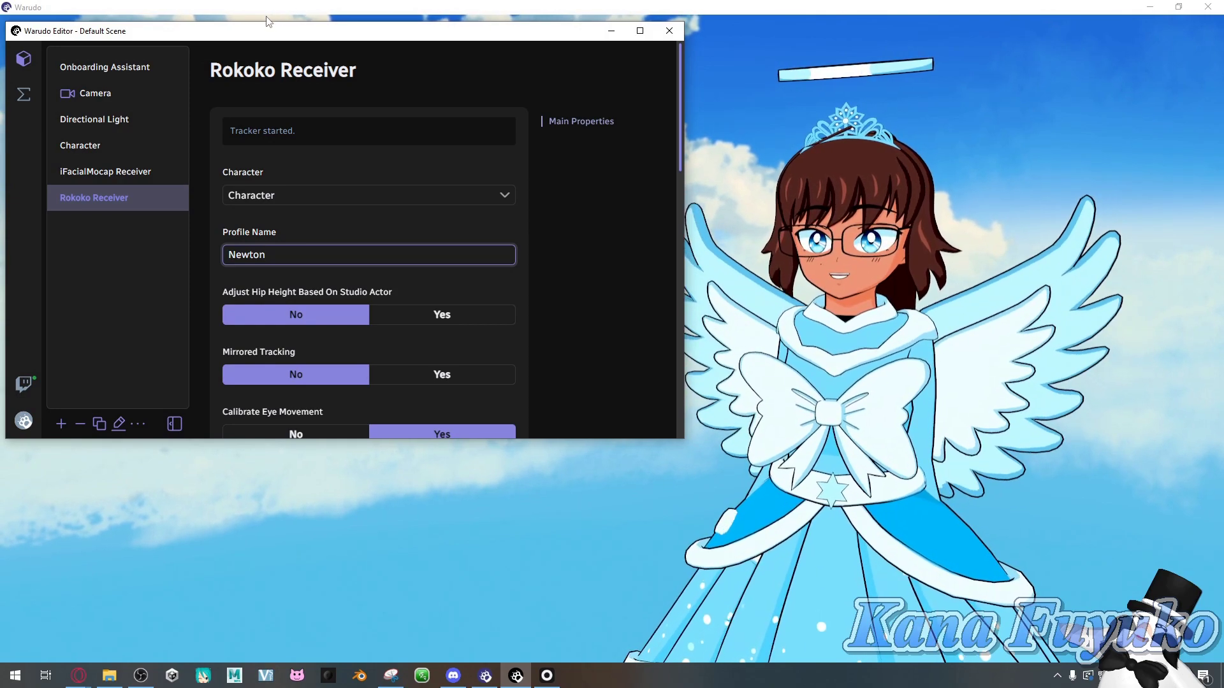
left_click(595, 263)
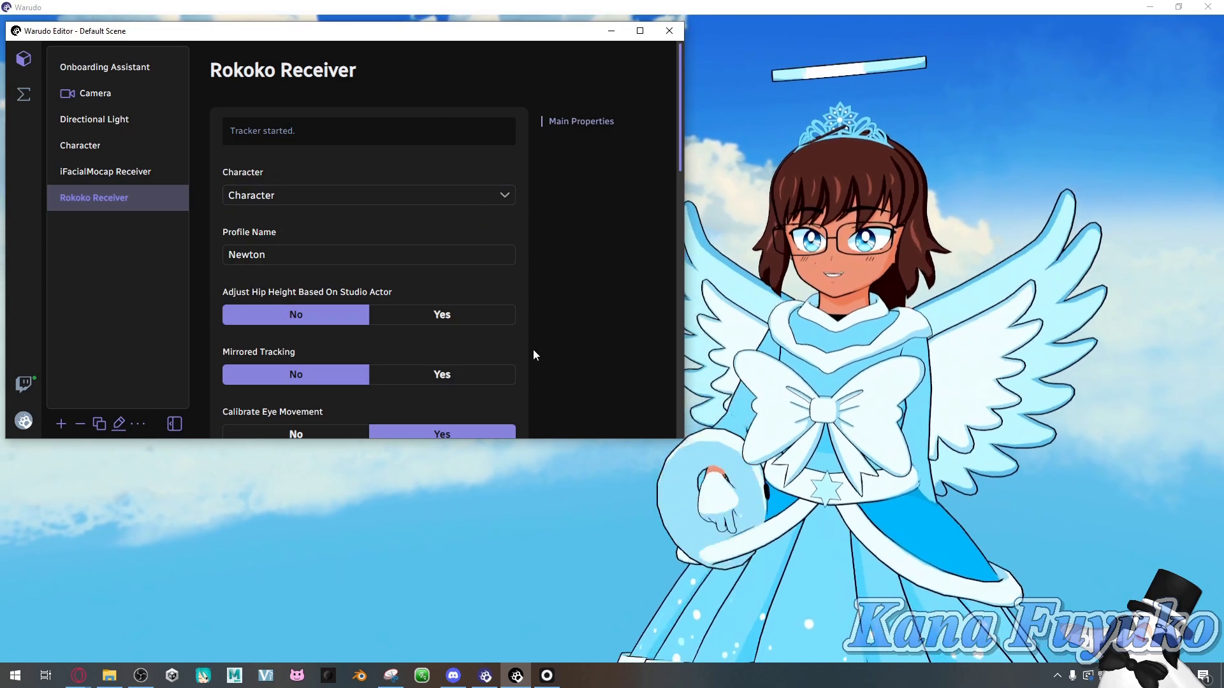
scroll(532, 349, "down", 1)
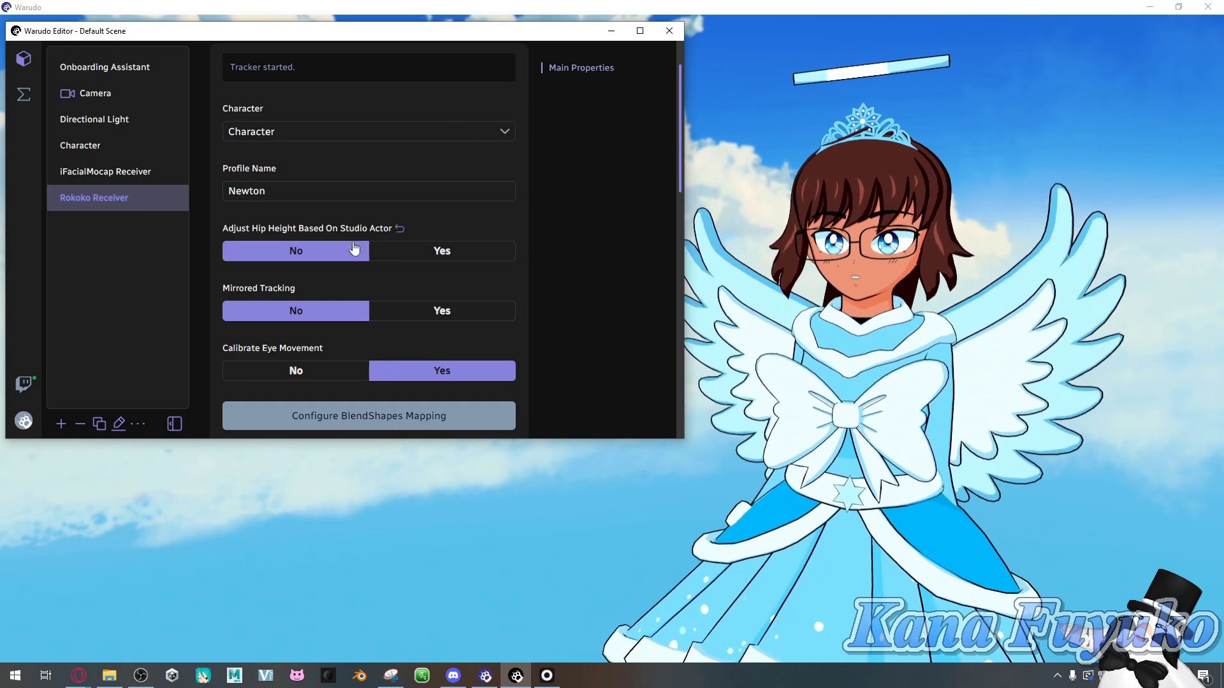
scroll(363, 251, "up", 2)
left_click(123, 185)
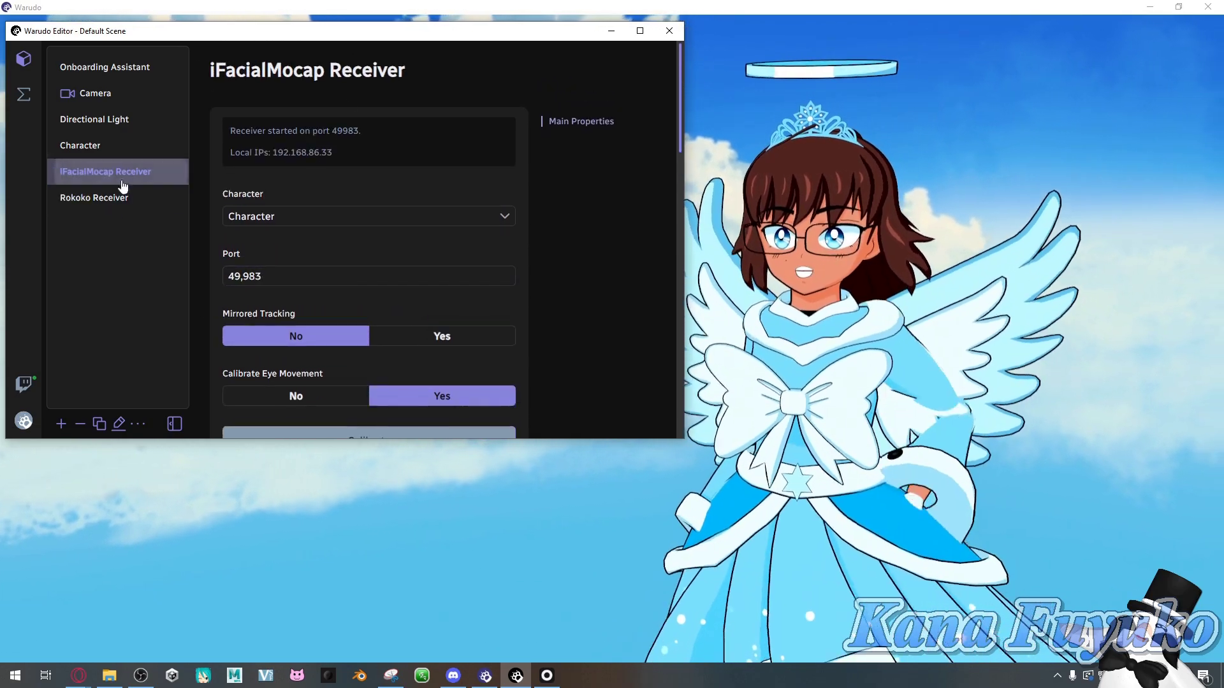
scroll(330, 276, "down", 3)
scroll(354, 262, "up", 2)
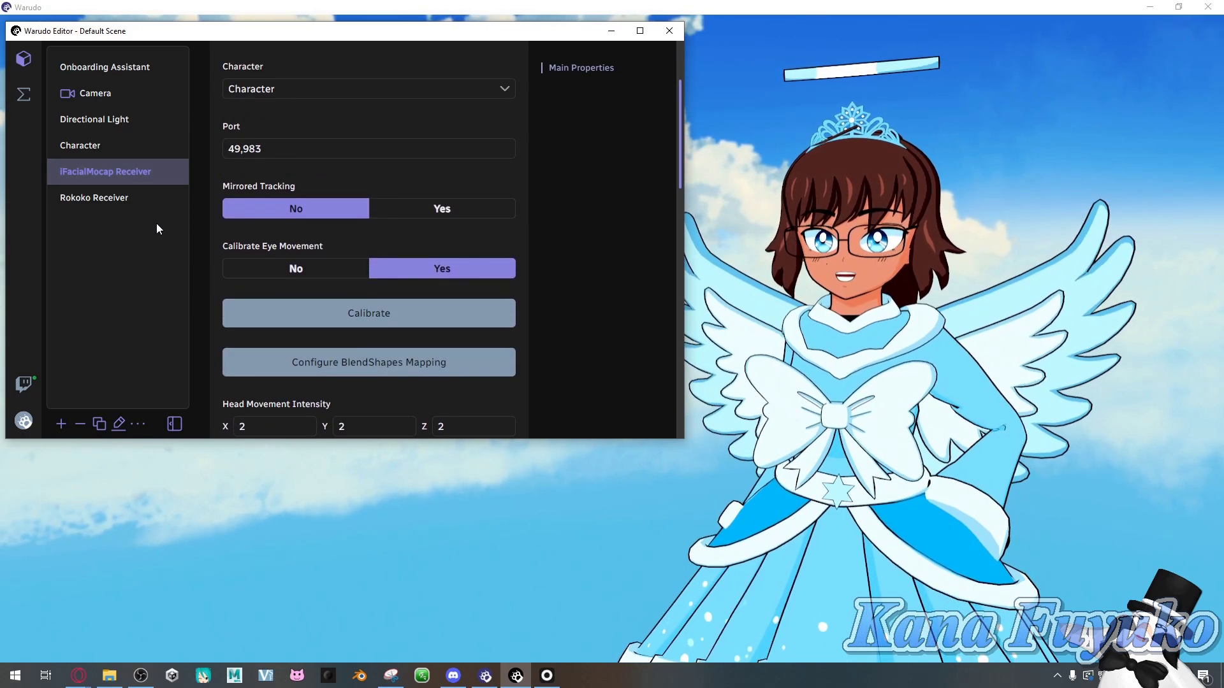
scroll(274, 220, "up", 2)
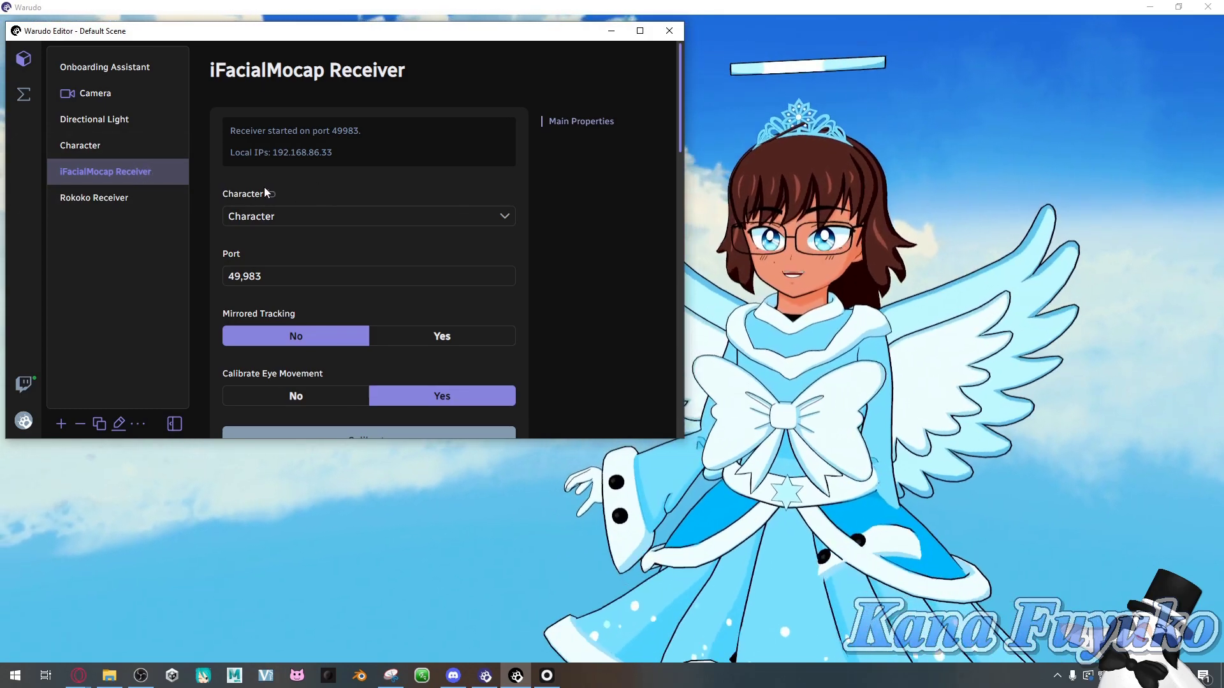
scroll(272, 200, "down", 1)
scroll(272, 199, "down", 5)
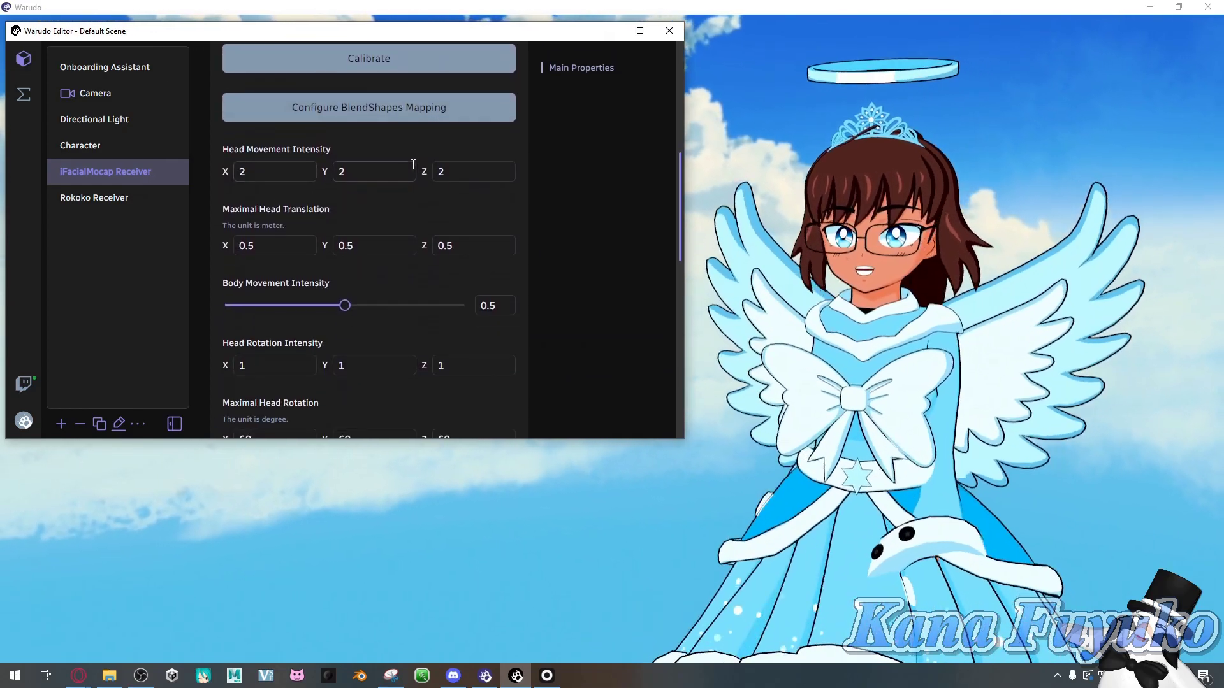
scroll(414, 231, "down", 6)
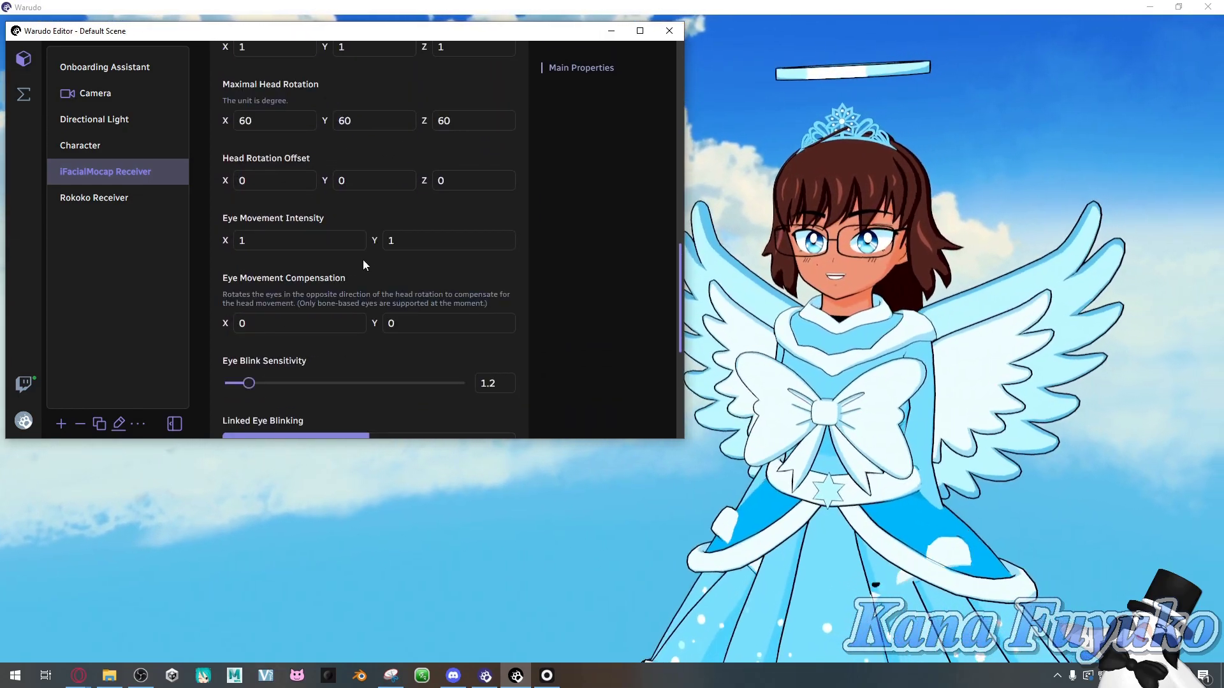
scroll(321, 248, "up", 7)
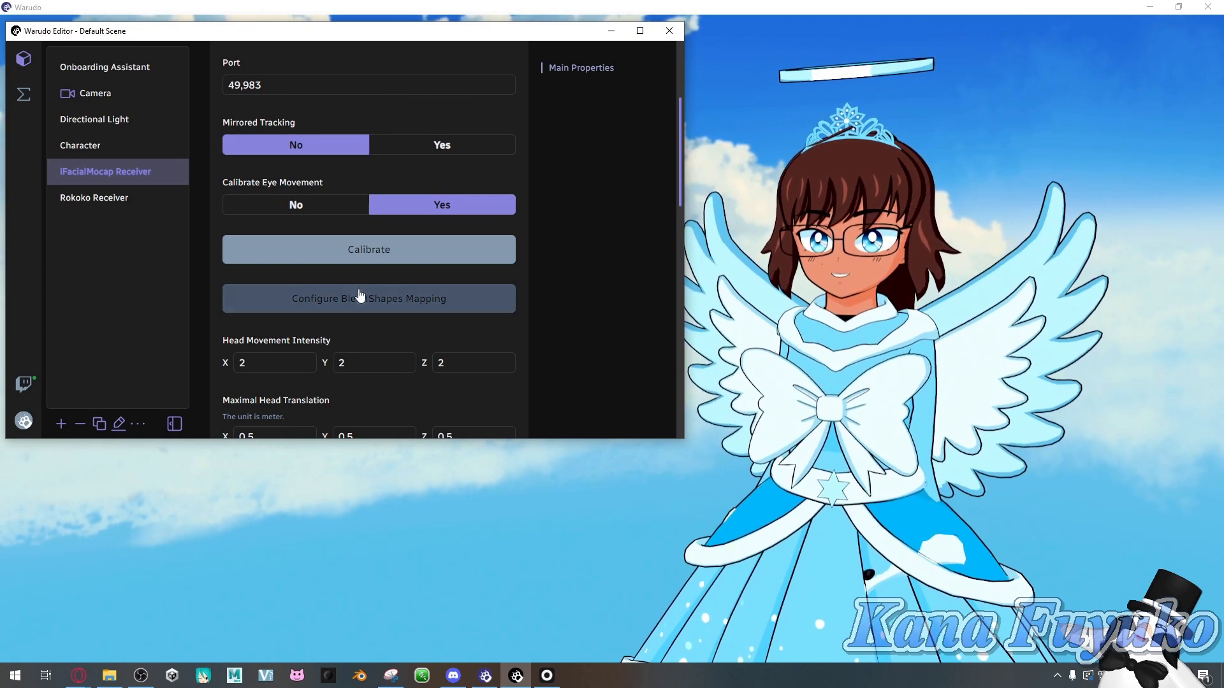
Set the eyeBlinkLeft and eyeBlinkRight input maximums to 0.7 in the blendshape mapping.
left_click(358, 308)
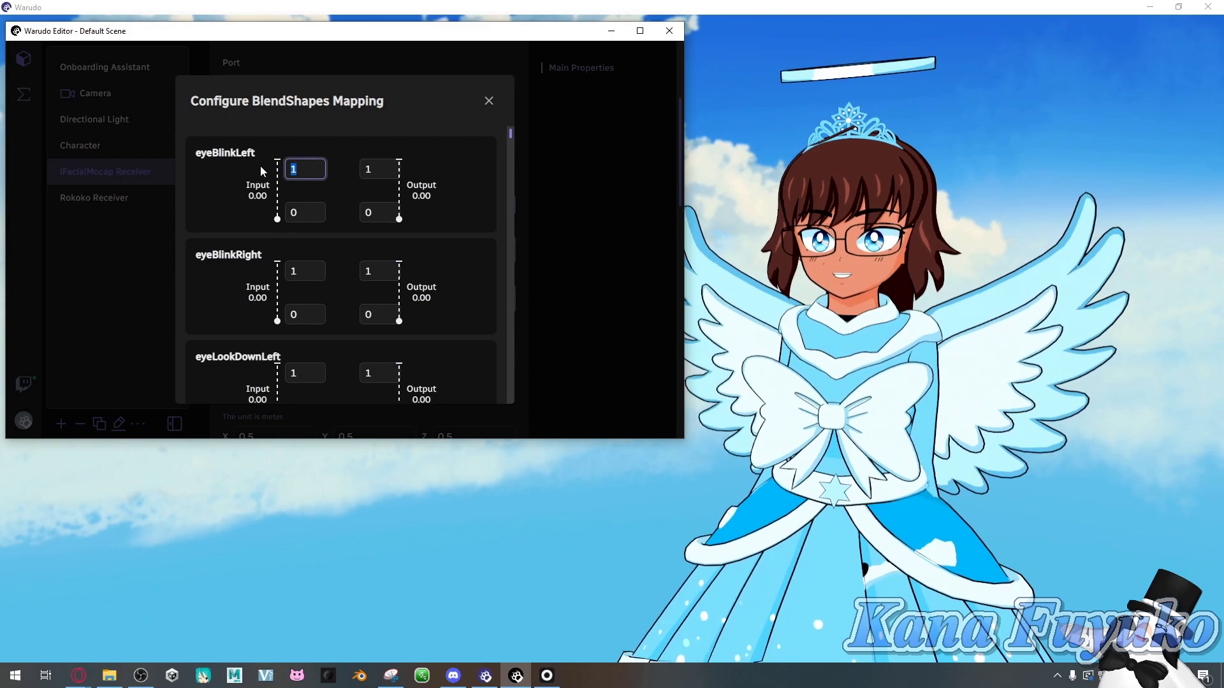
type("0.")
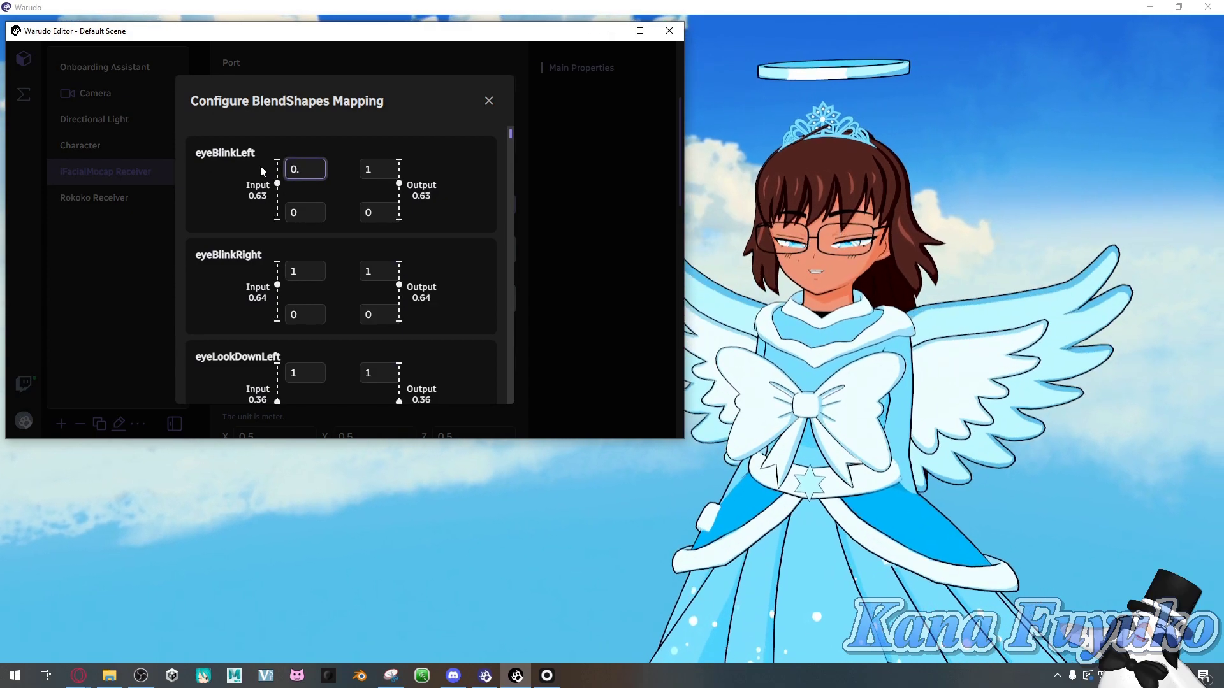
type("7")
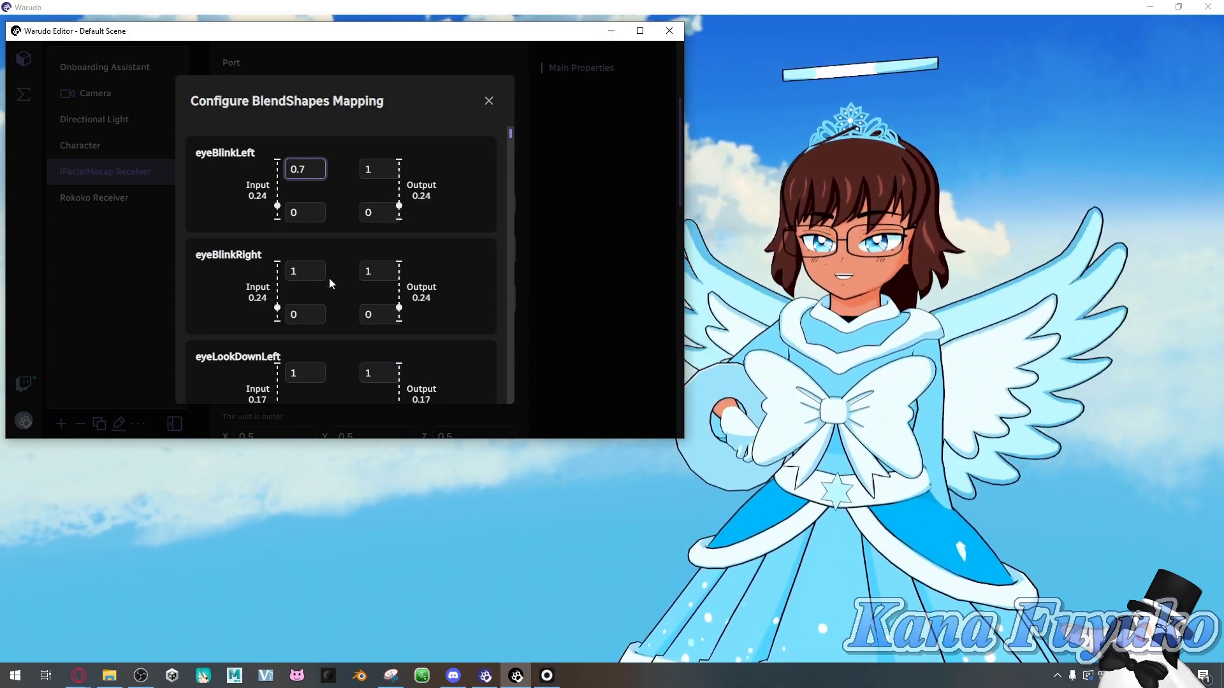
type("0.7")
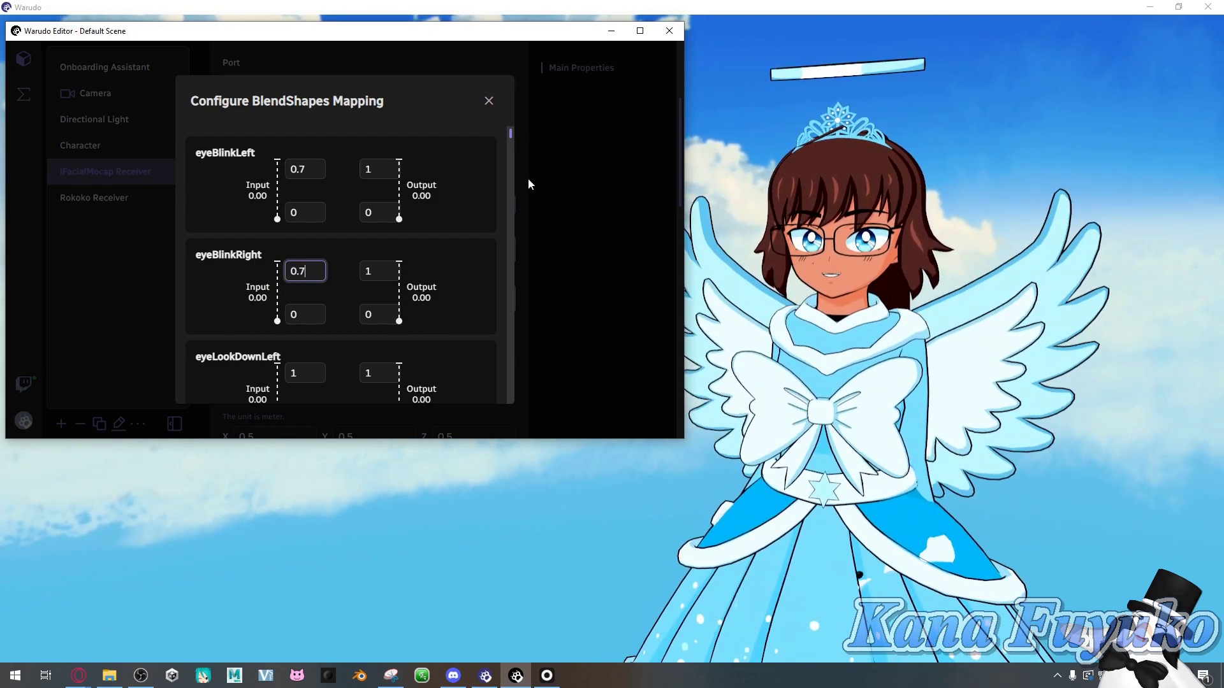
left_click(488, 101)
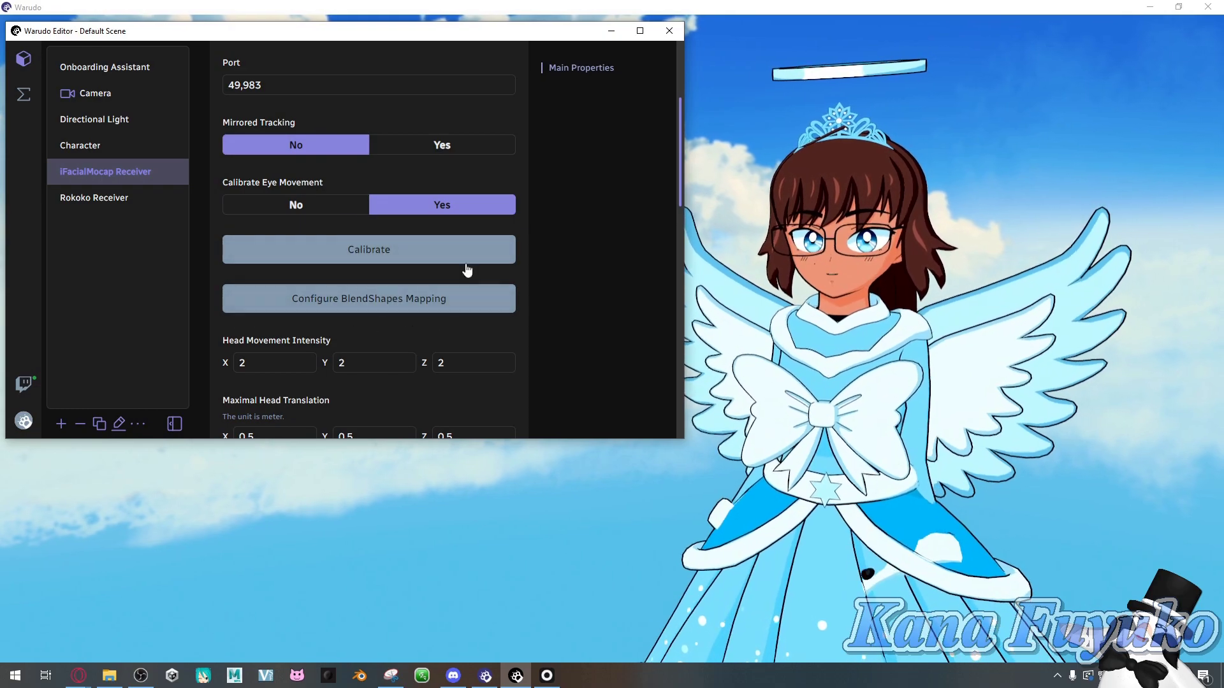
Recalibrate the iFacialMocap face tracking and review the receiver settings.
left_click(460, 259)
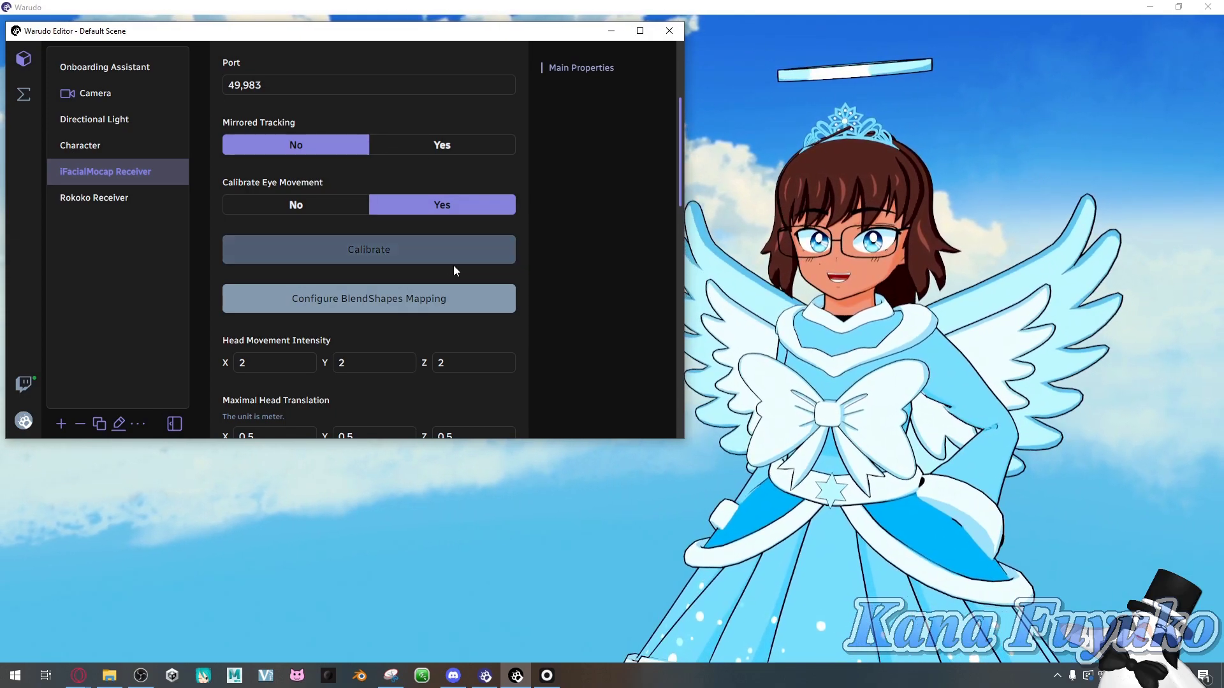
scroll(438, 295, "down", 6)
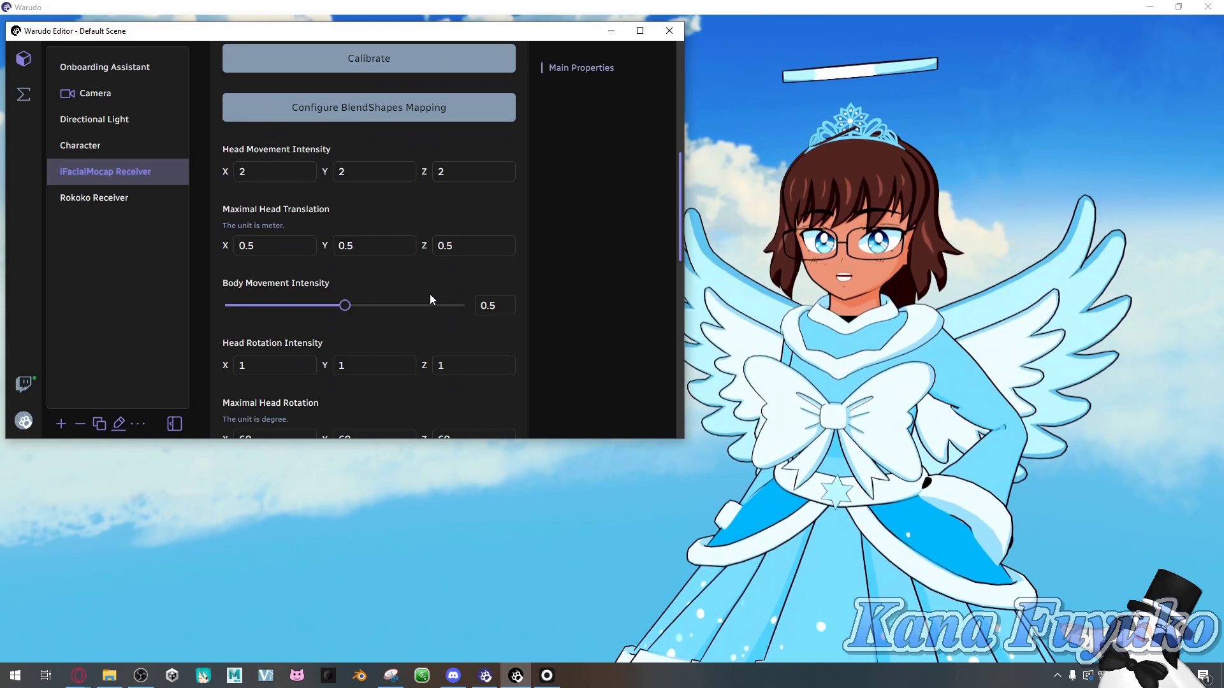
scroll(392, 305, "down", 5)
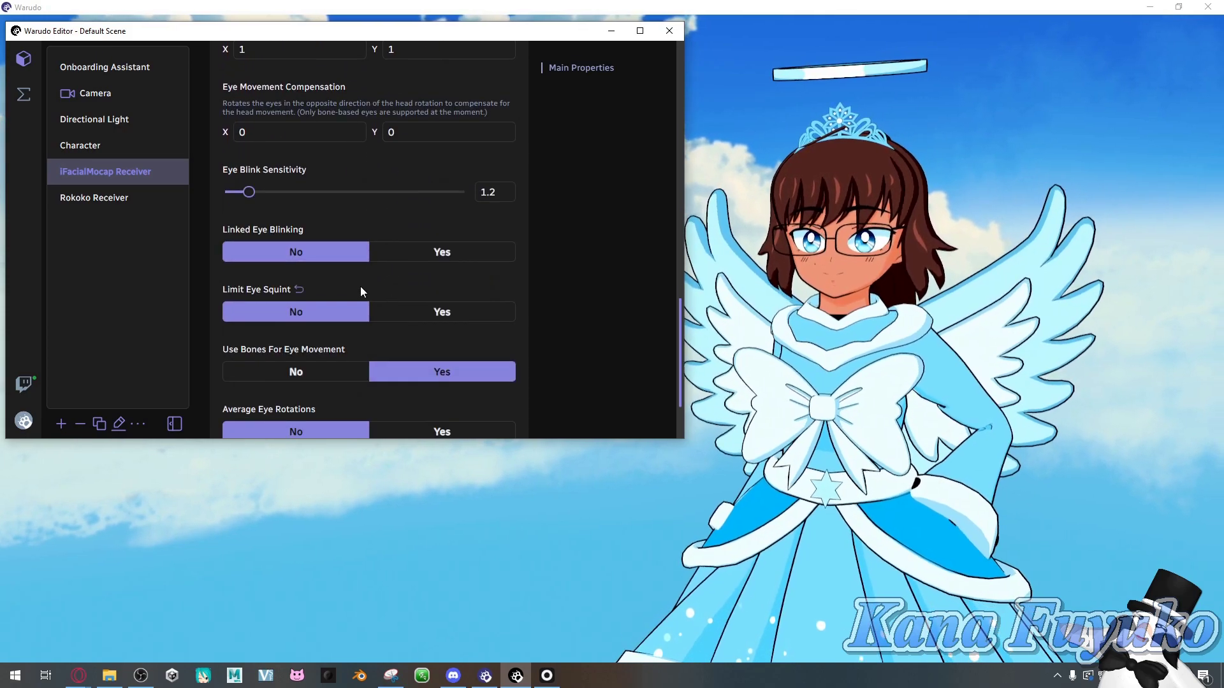
scroll(346, 285, "up", 12)
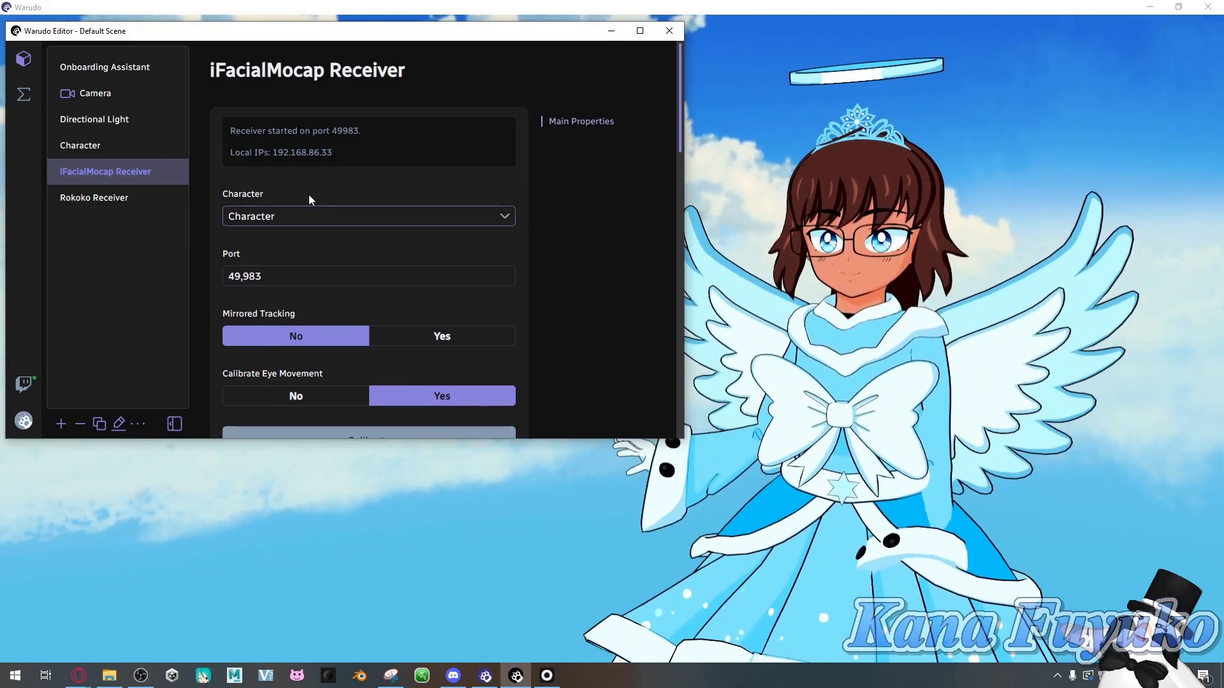
Select the Rokoko Receiver and scroll through its properties to reach Mirrored Tracking.
left_click(115, 199)
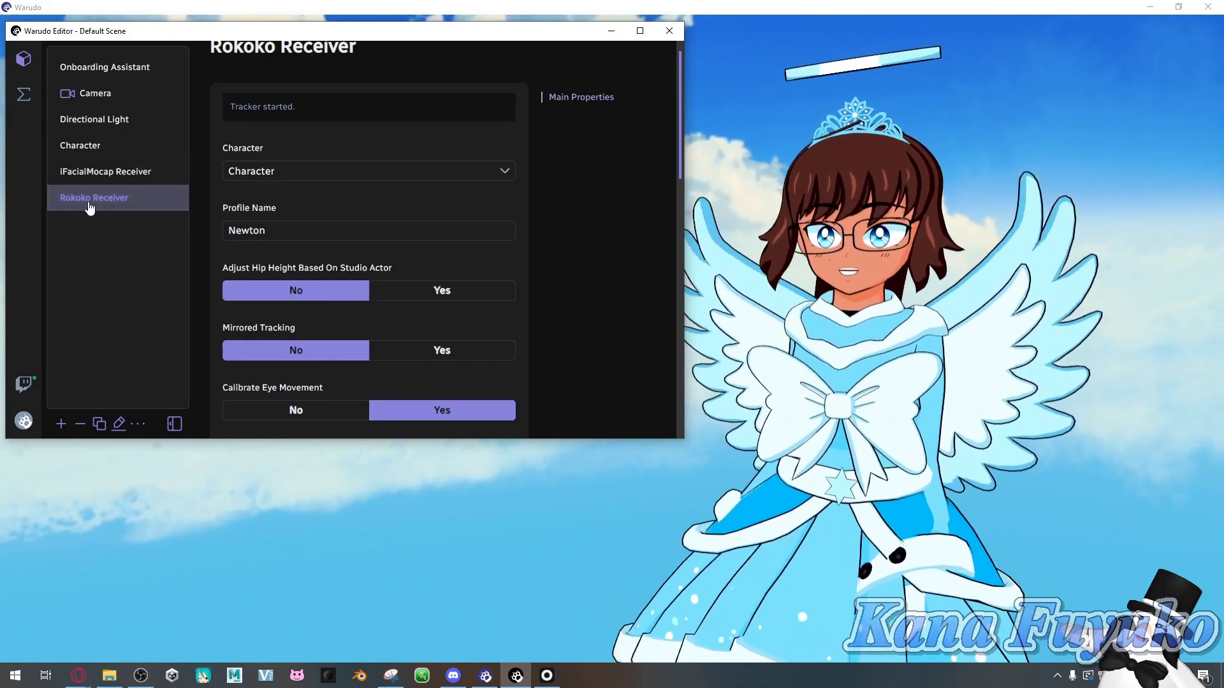
scroll(323, 238, "down", 6)
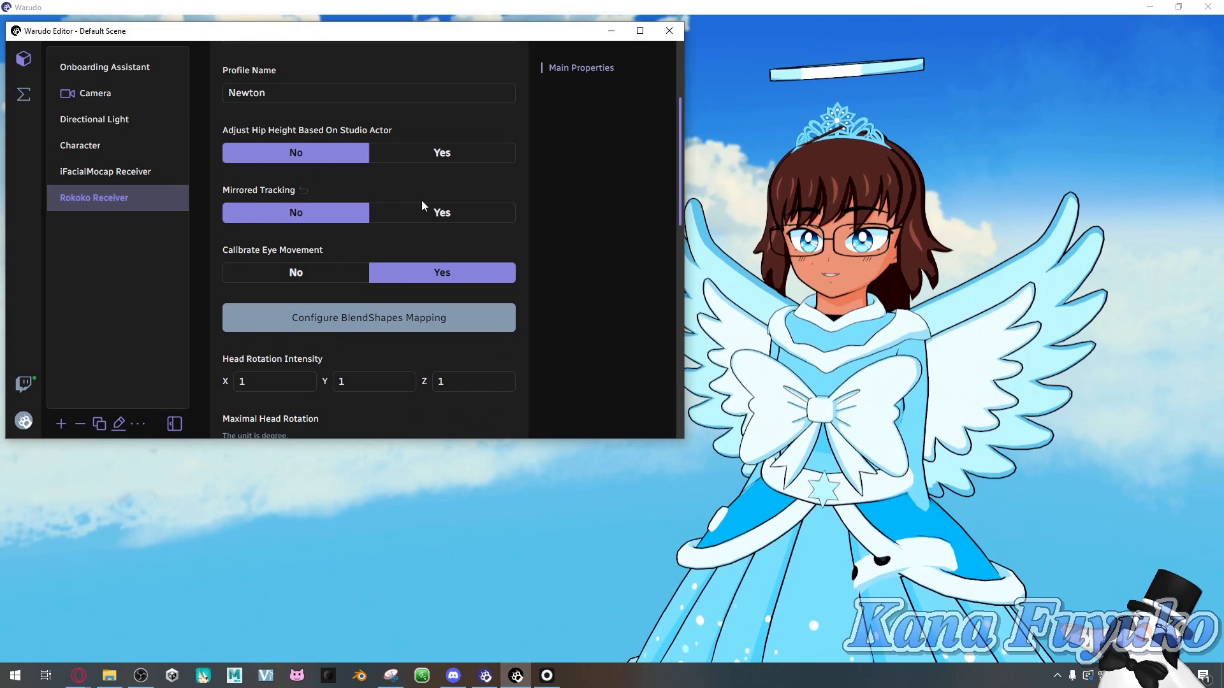
scroll(351, 222, "down", 5)
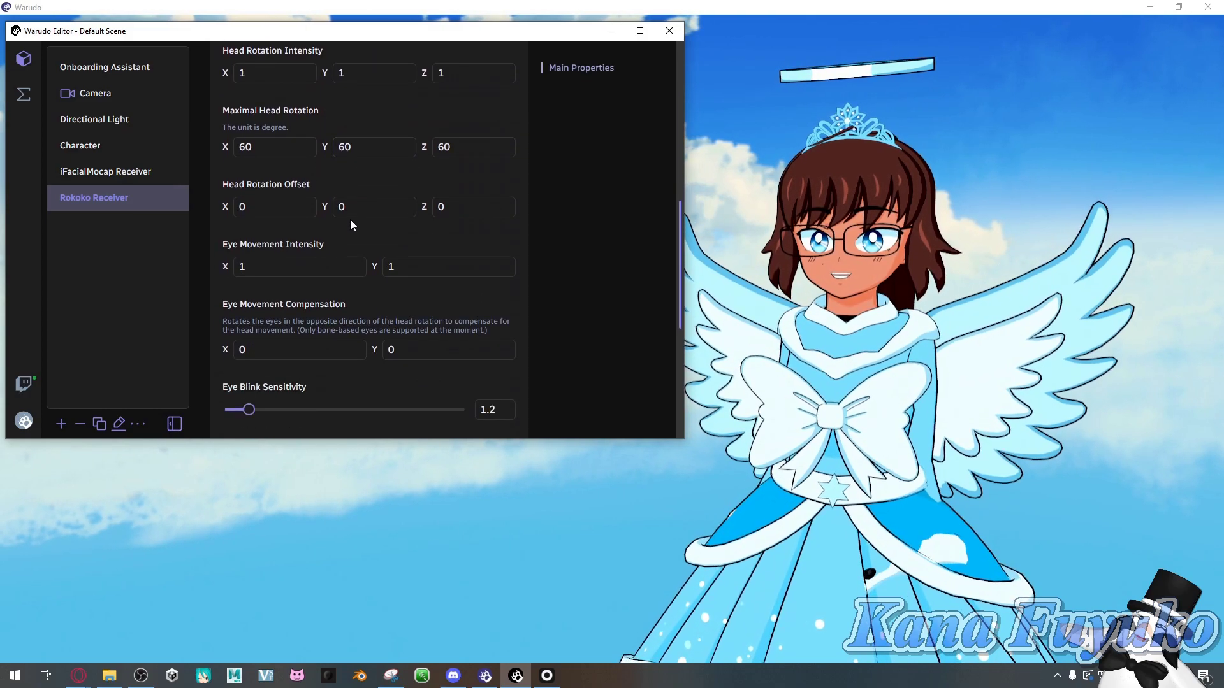
scroll(353, 211, "up", 10)
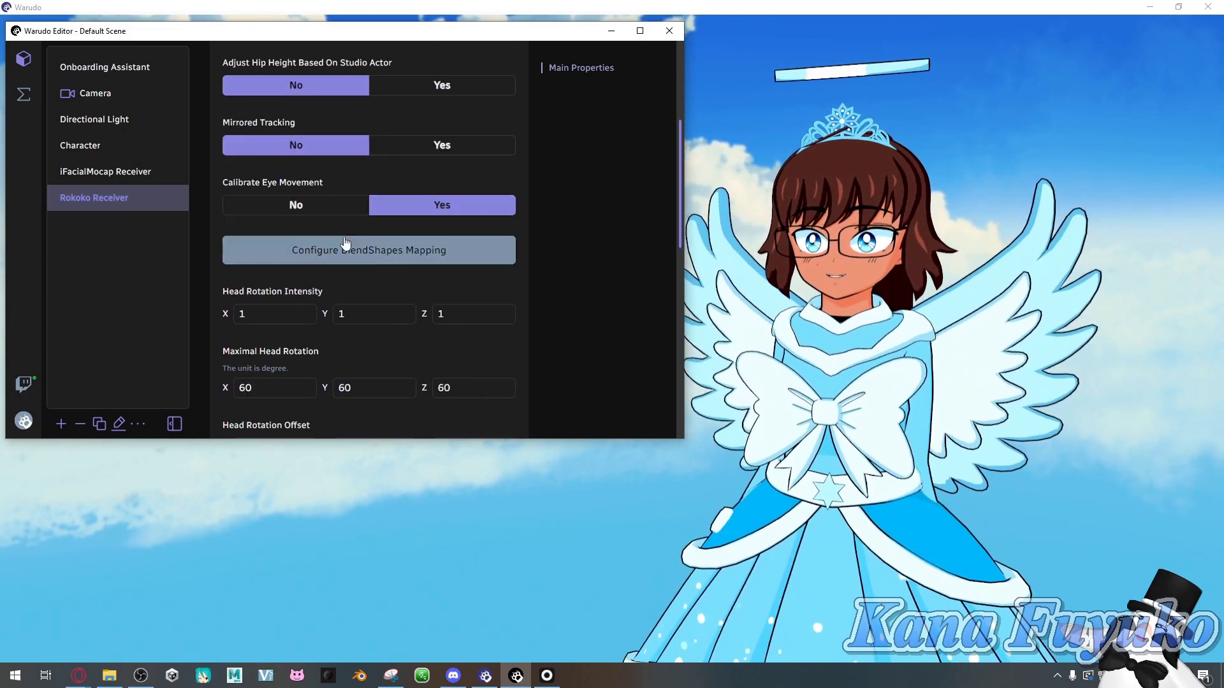
scroll(411, 313, "down", 5)
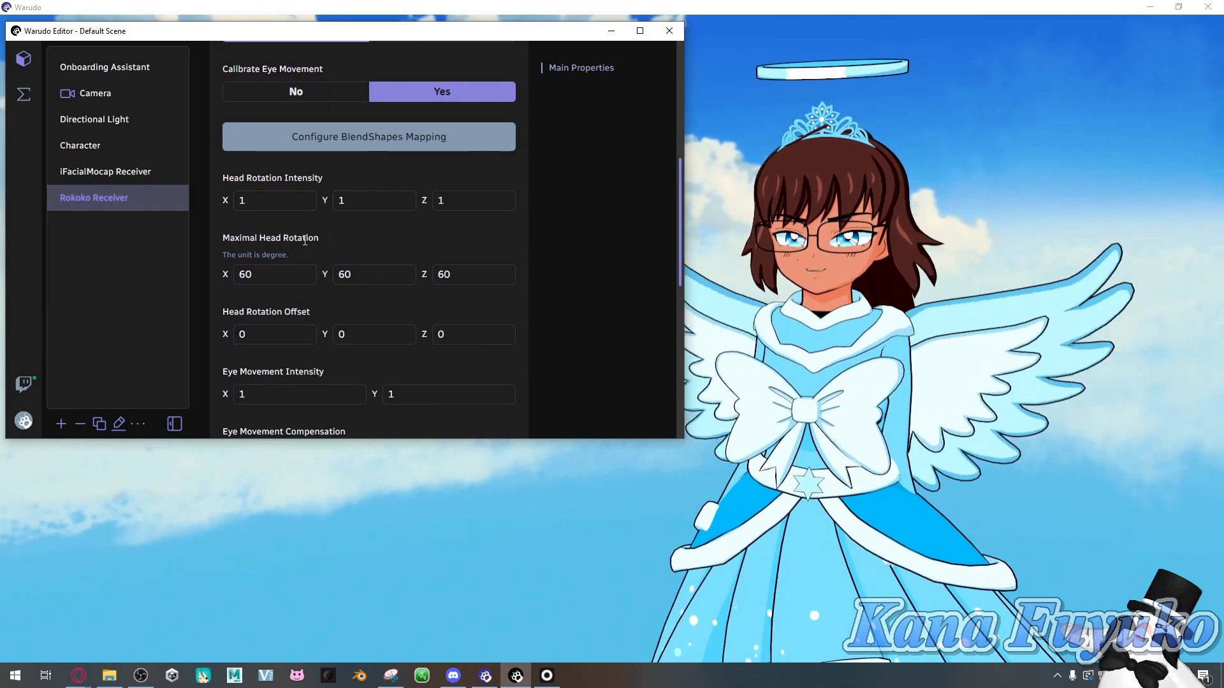
scroll(364, 257, "down", 3)
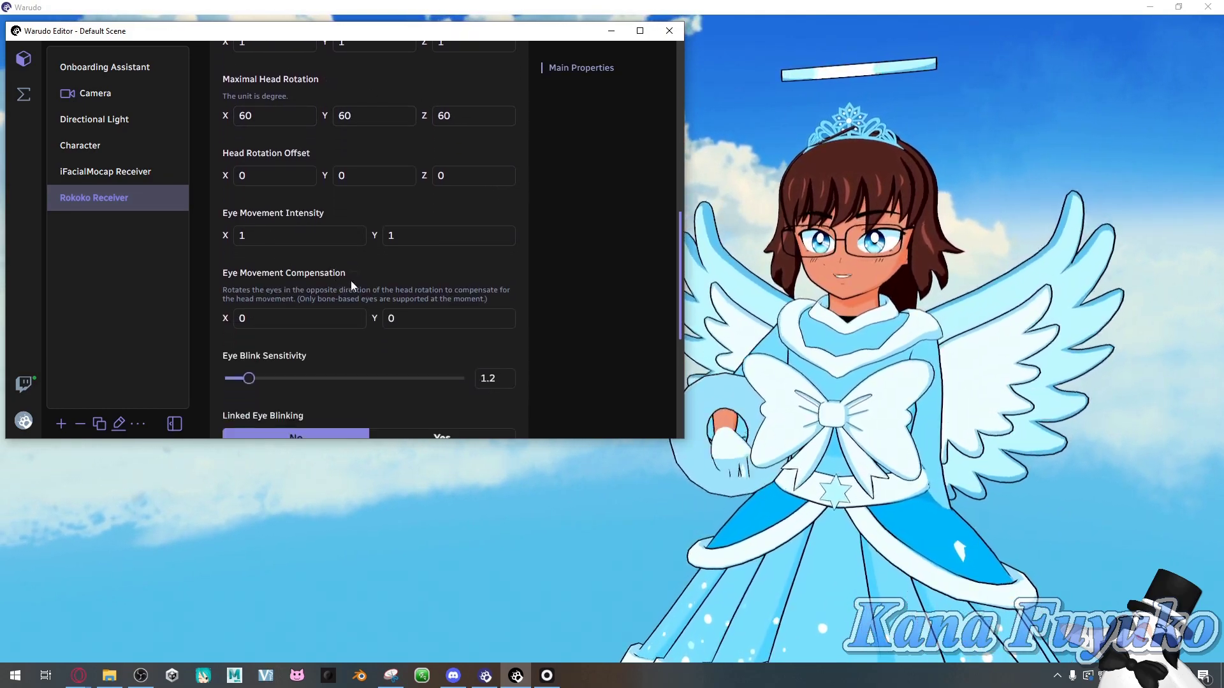
scroll(309, 278, "down", 3)
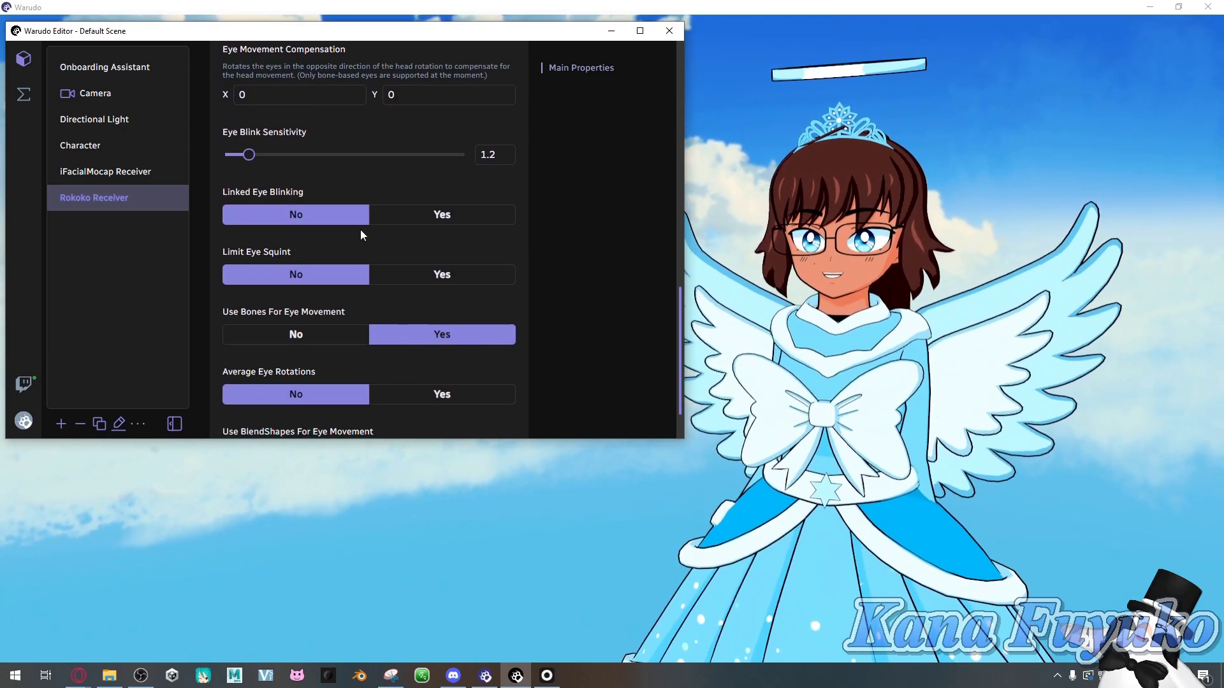
scroll(353, 230, "up", 6)
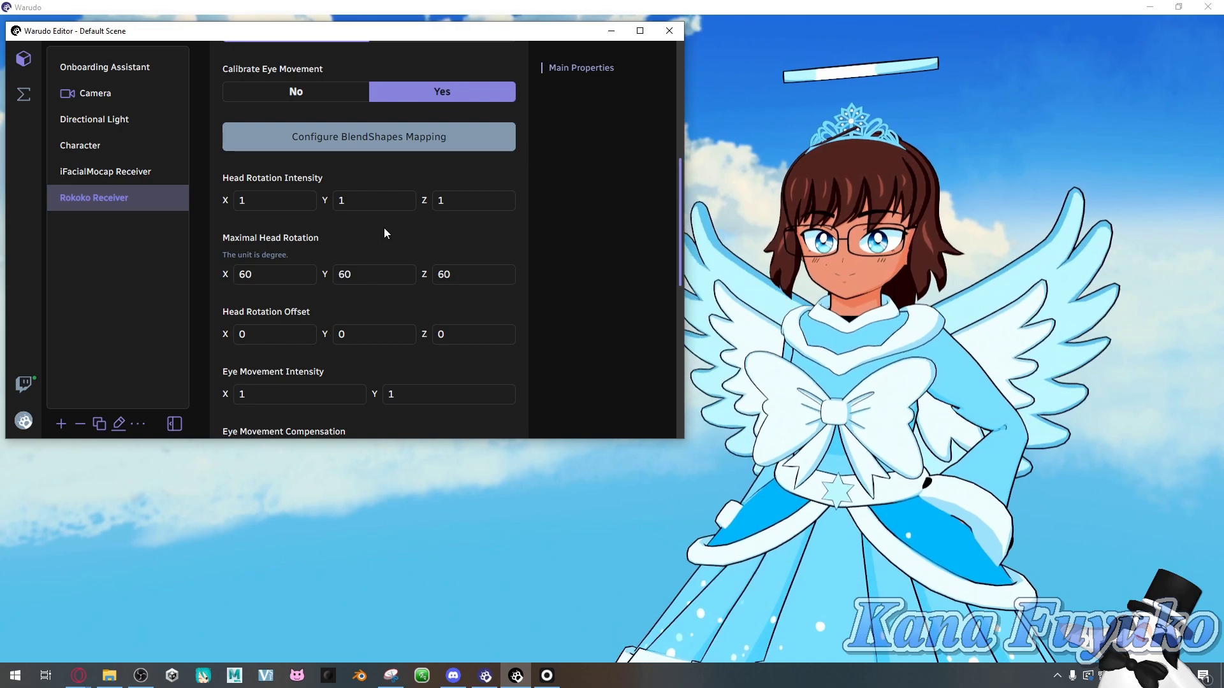
scroll(389, 255, "up", 3)
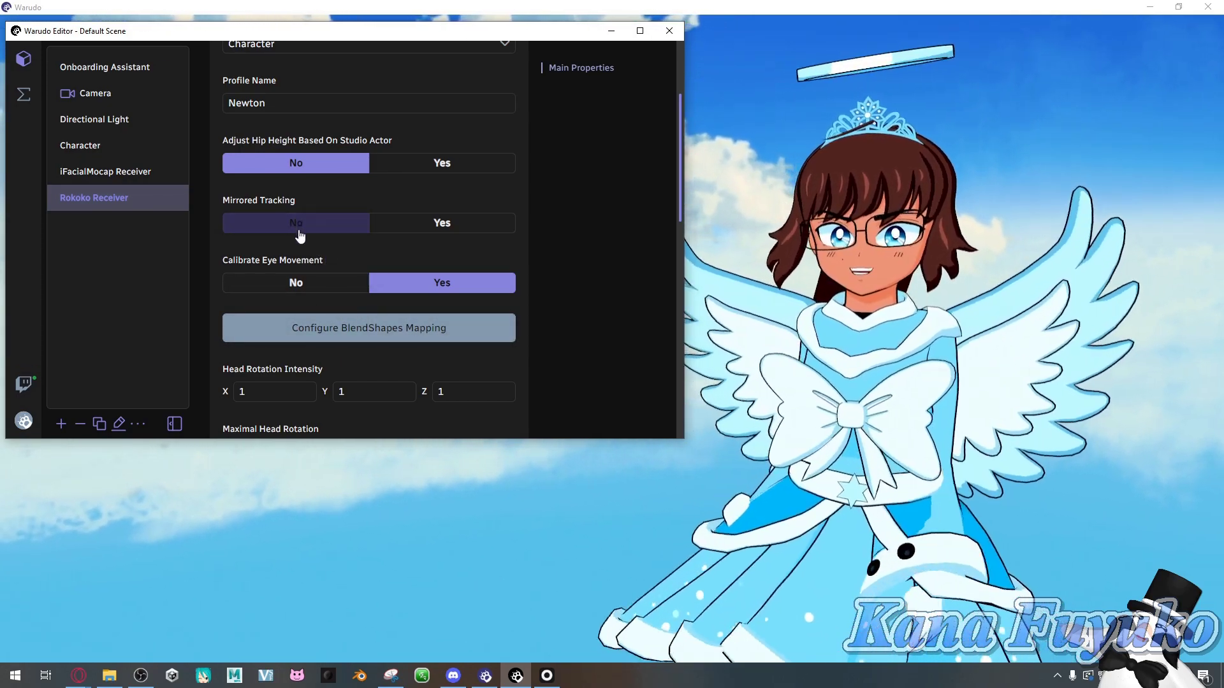
scroll(319, 223, "up", 2)
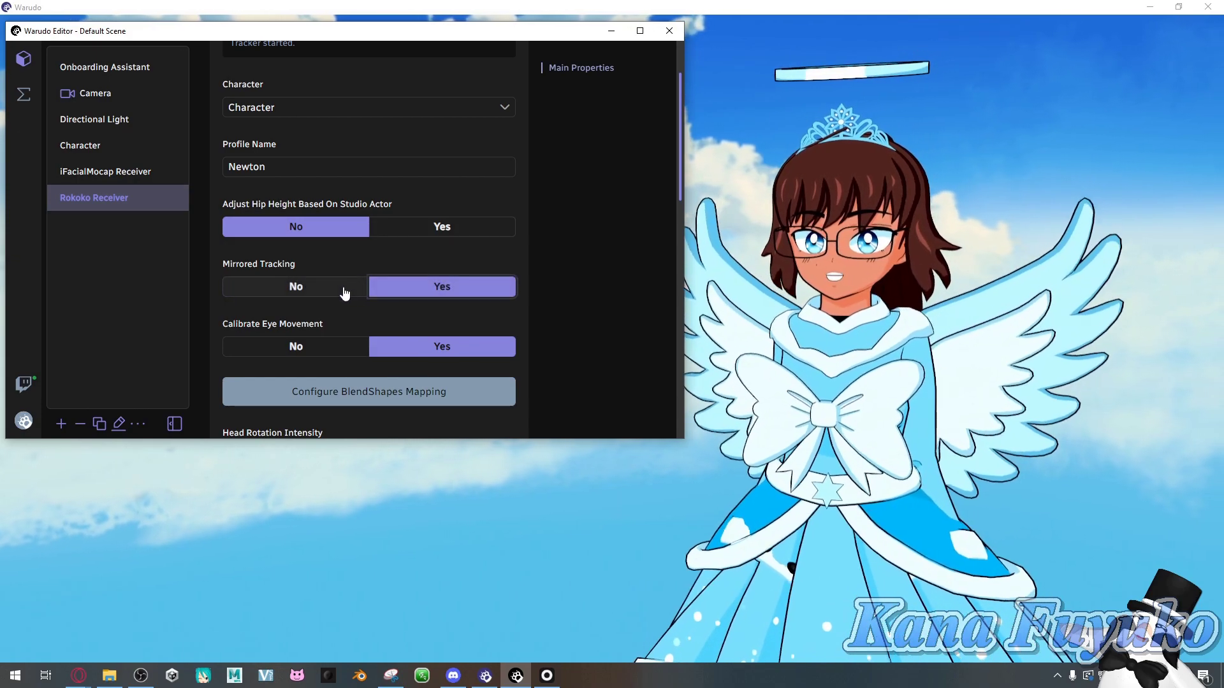
Set Mirrored Tracking to No, leave Adjust Hip Height off, and reposition the editor window.
left_click(345, 292)
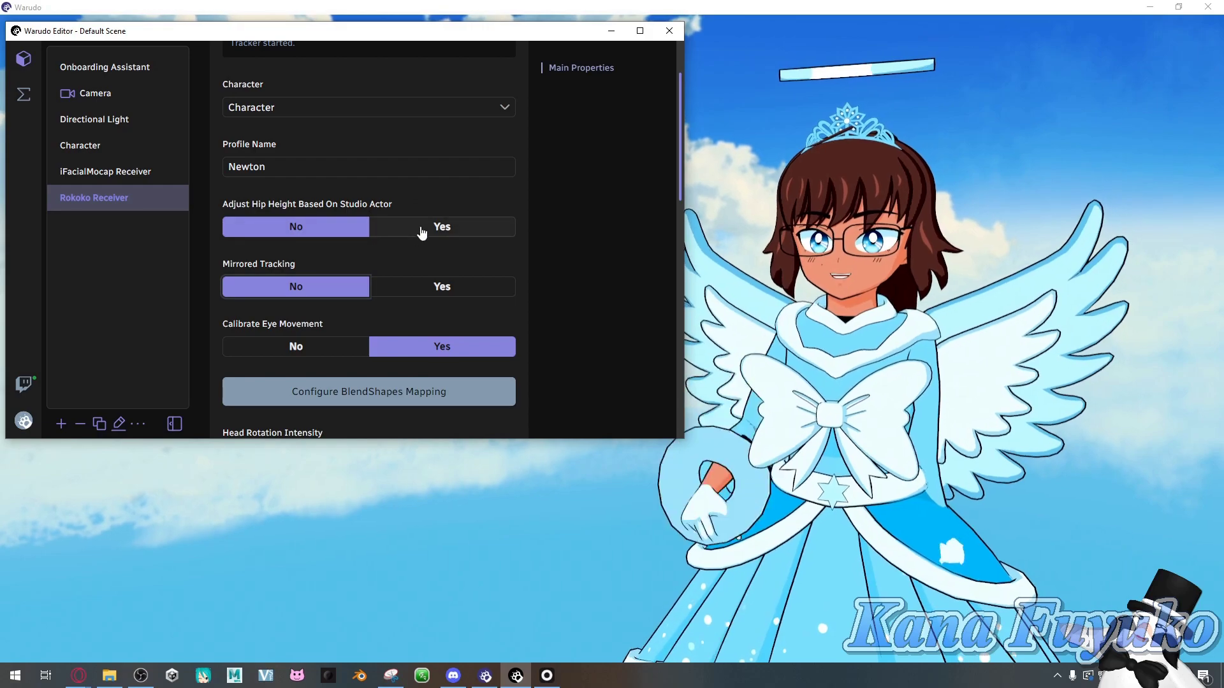
left_click(418, 231)
left_click(319, 231)
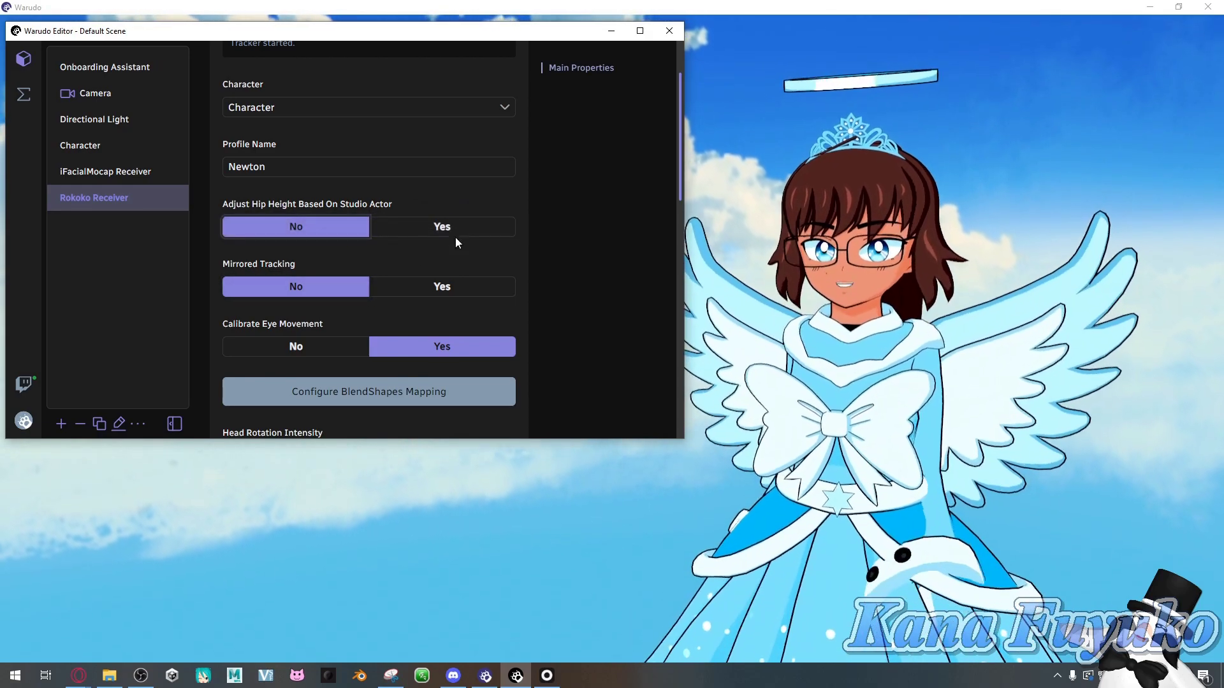
scroll(395, 274, "up", 2)
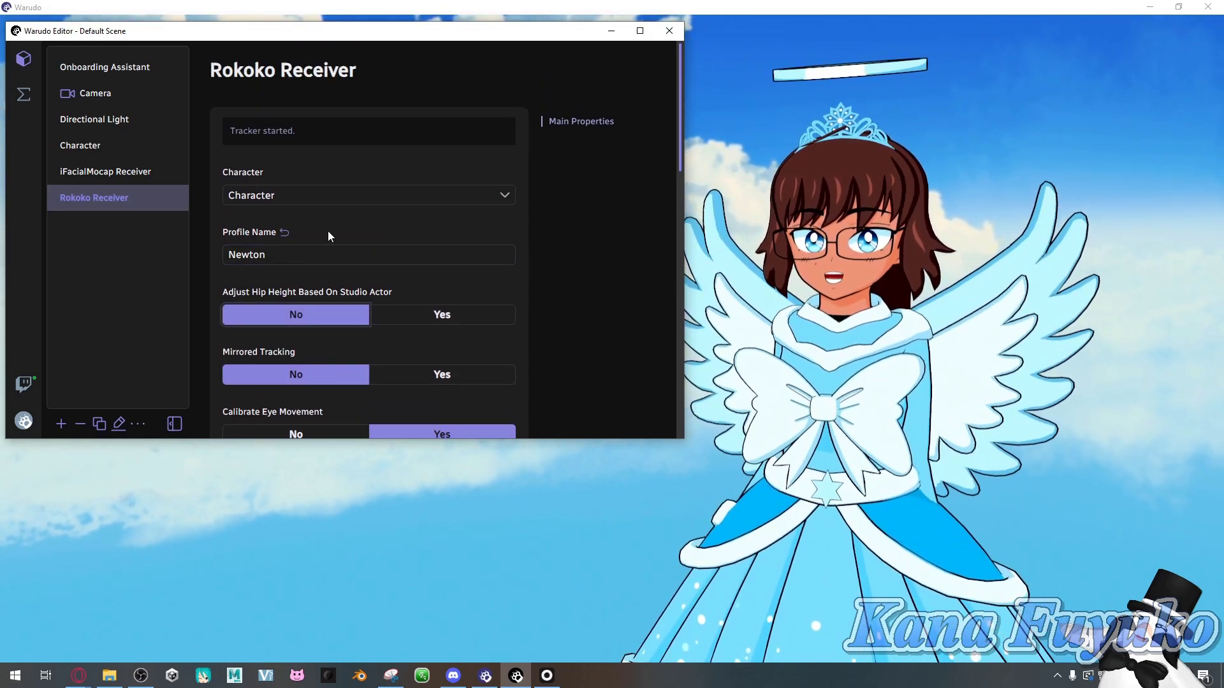
left_click_drag(338, 37, 387, 128)
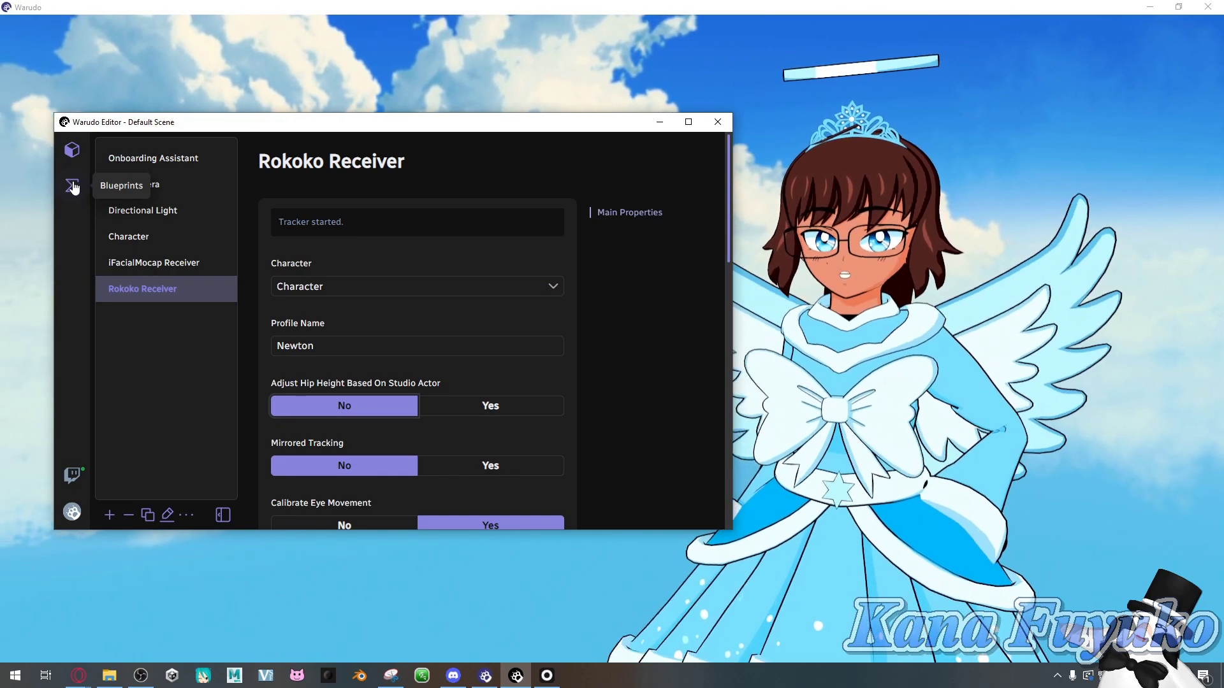
left_click_drag(301, 129, 270, 91)
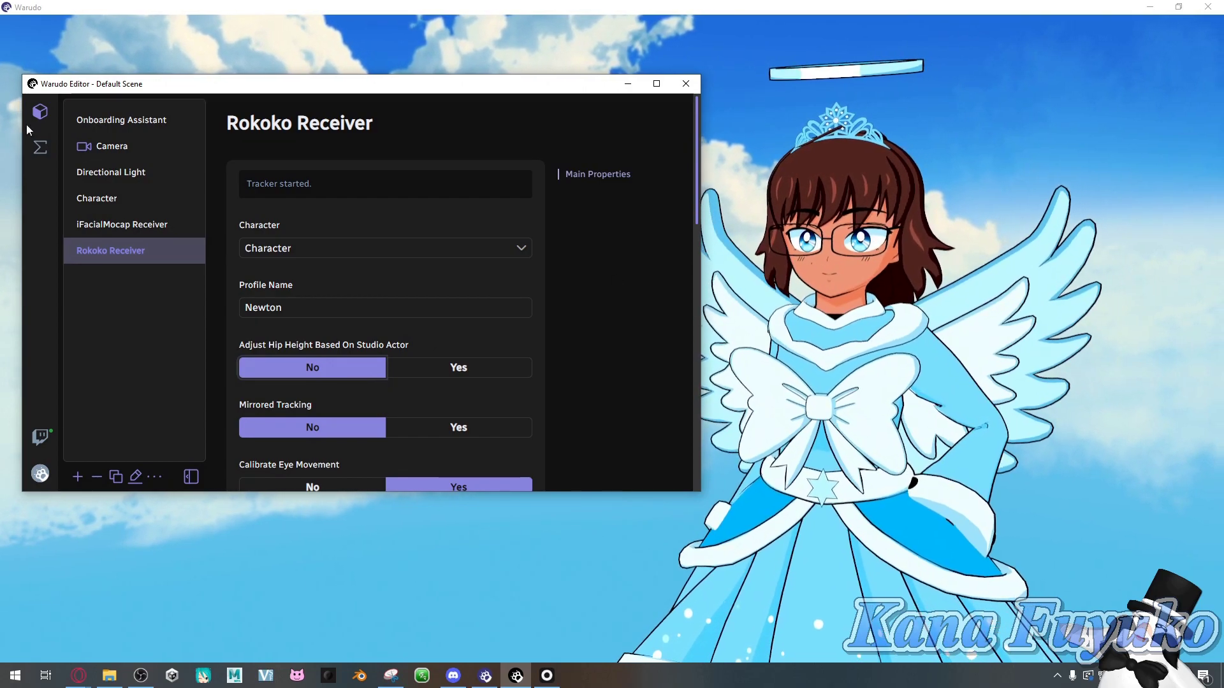
left_click(37, 151)
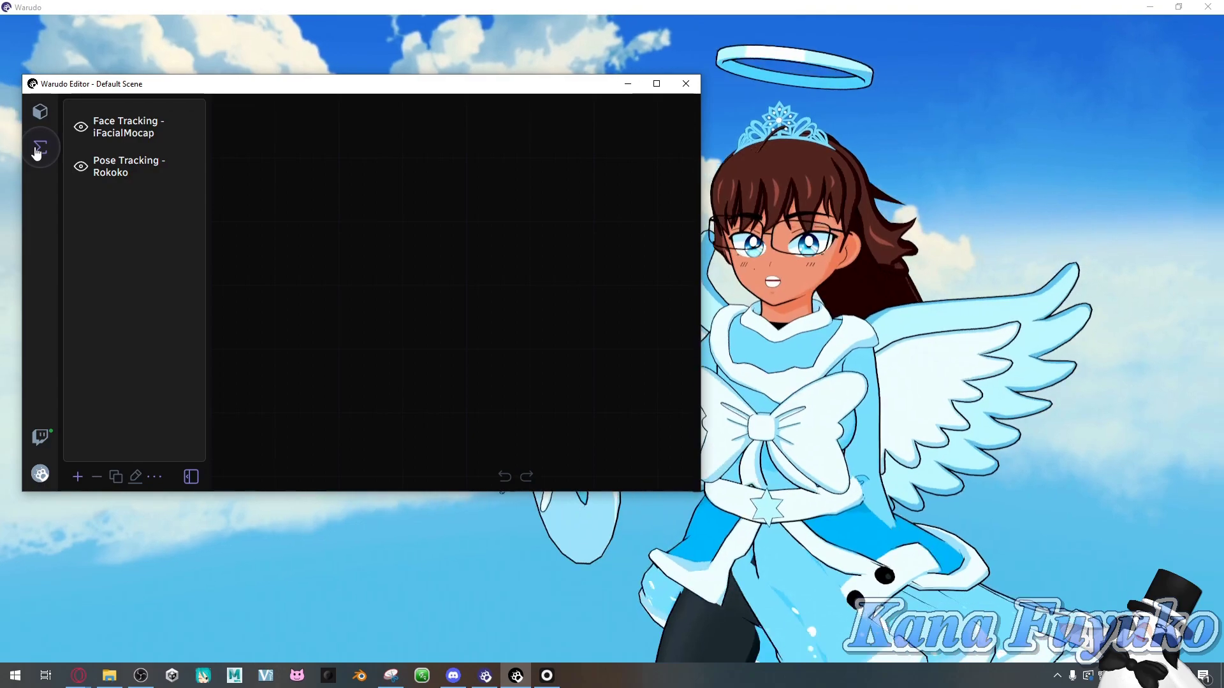
left_click(159, 177)
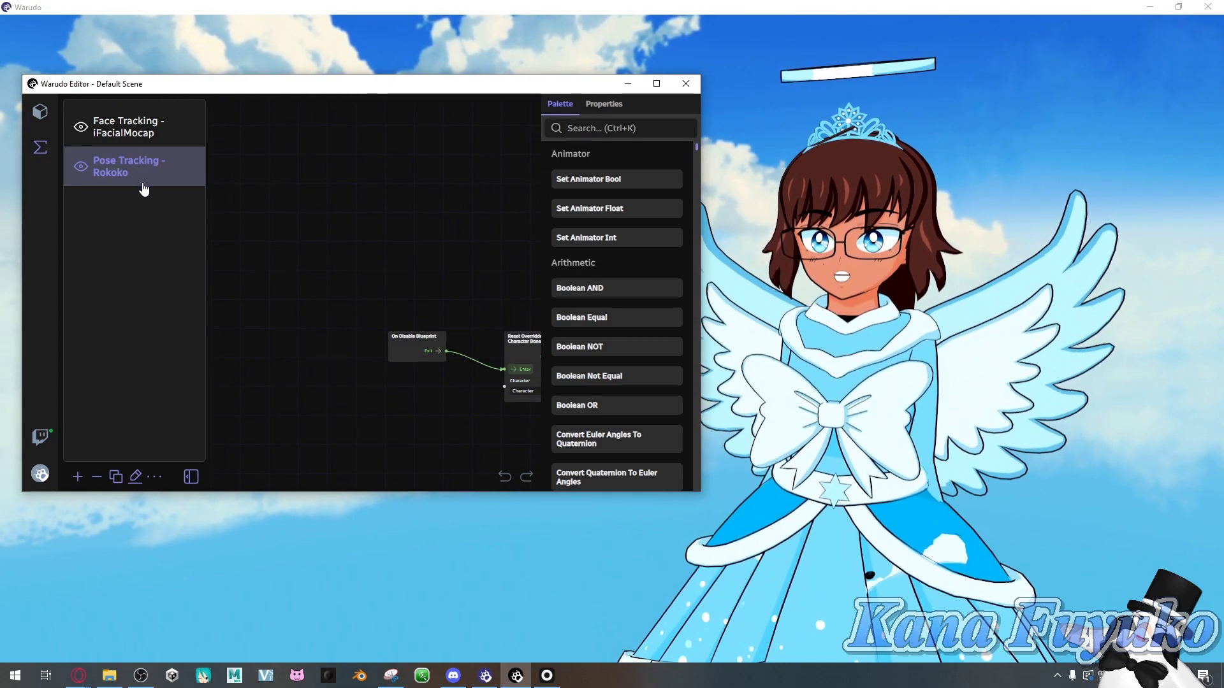
left_click_drag(446, 417, 283, 319)
left_click_drag(358, 365, 389, 239)
scroll(389, 242, "up", 3)
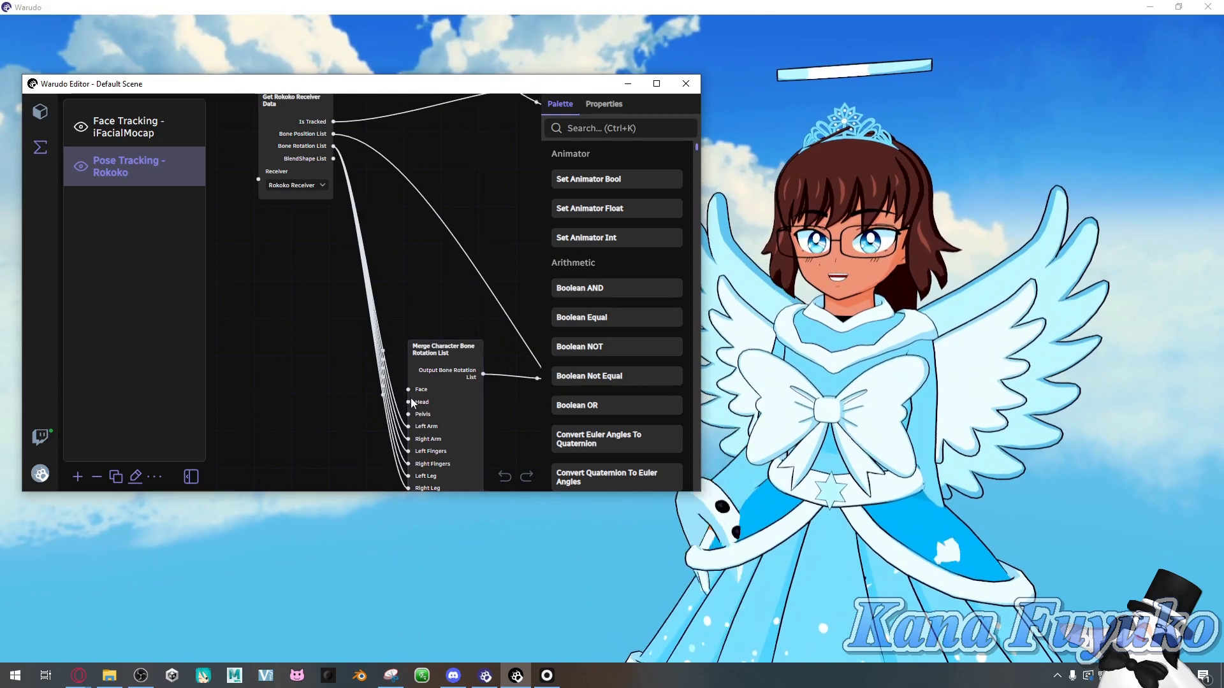
left_click_drag(411, 402, 406, 465)
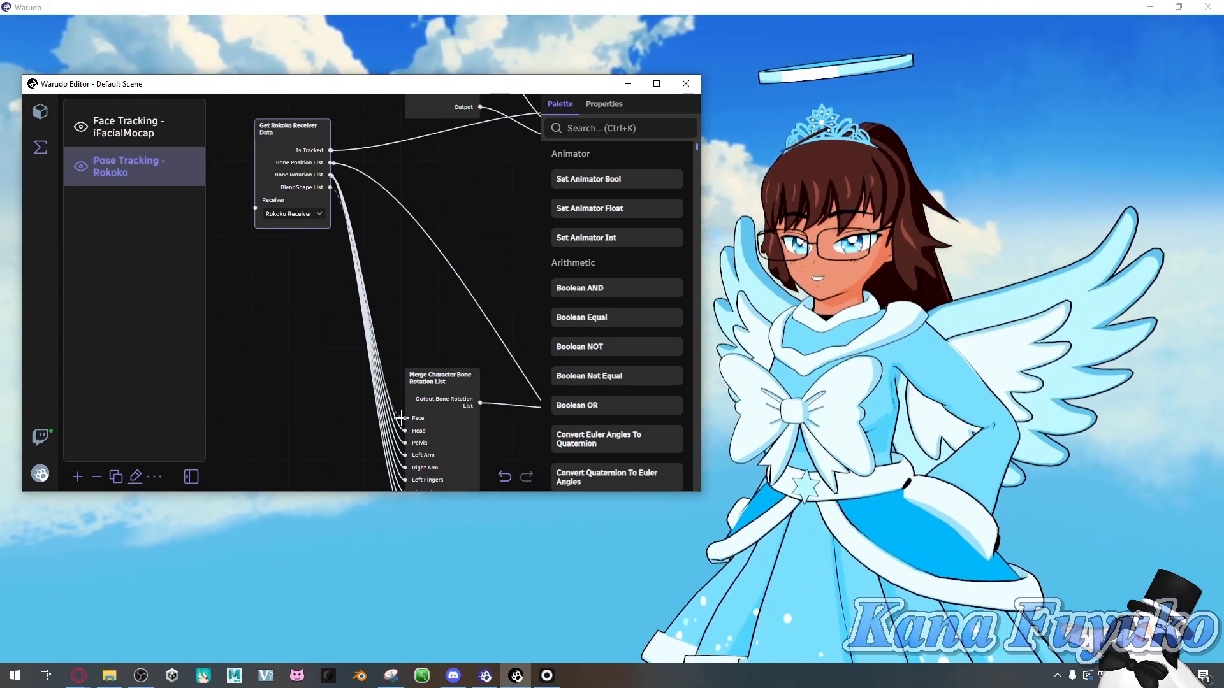
scroll(351, 298, "down", 1)
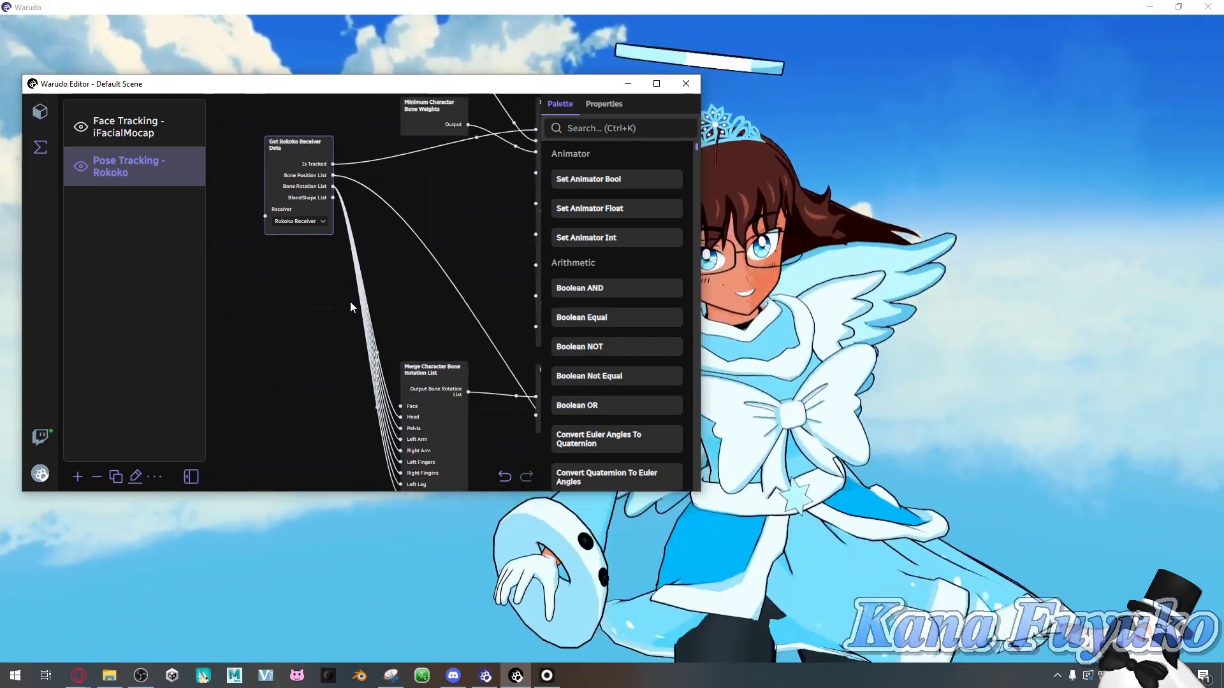
scroll(296, 353, "down", 2)
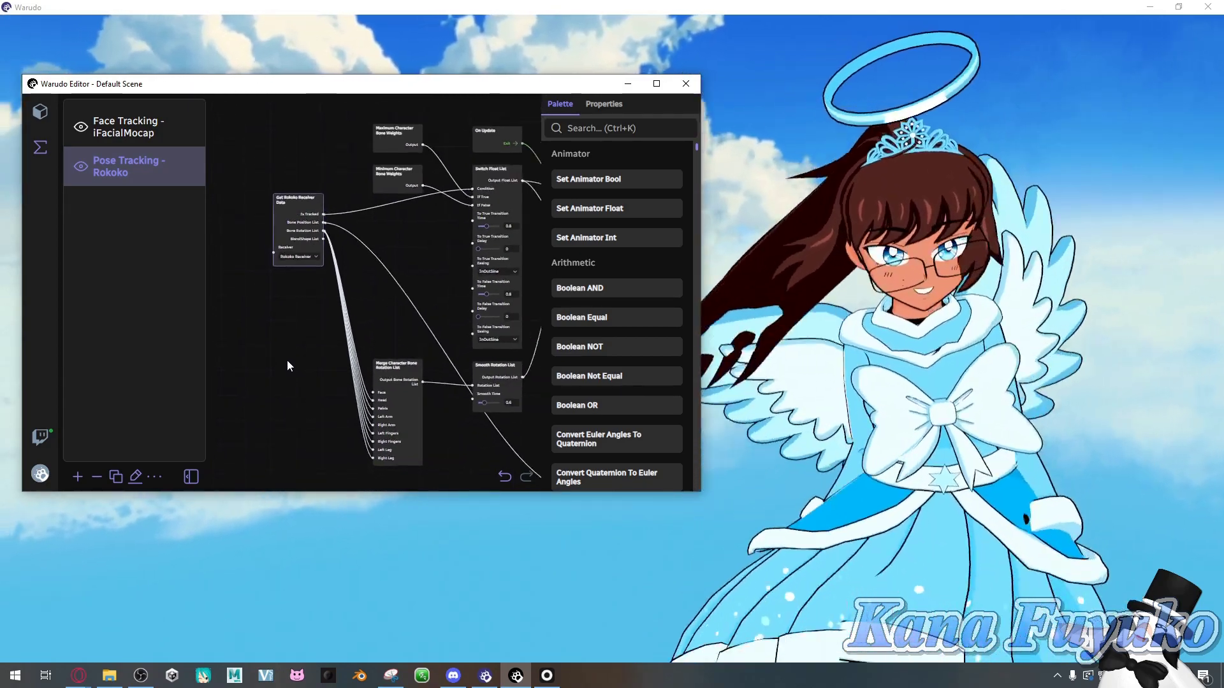
scroll(287, 361, "down", 1)
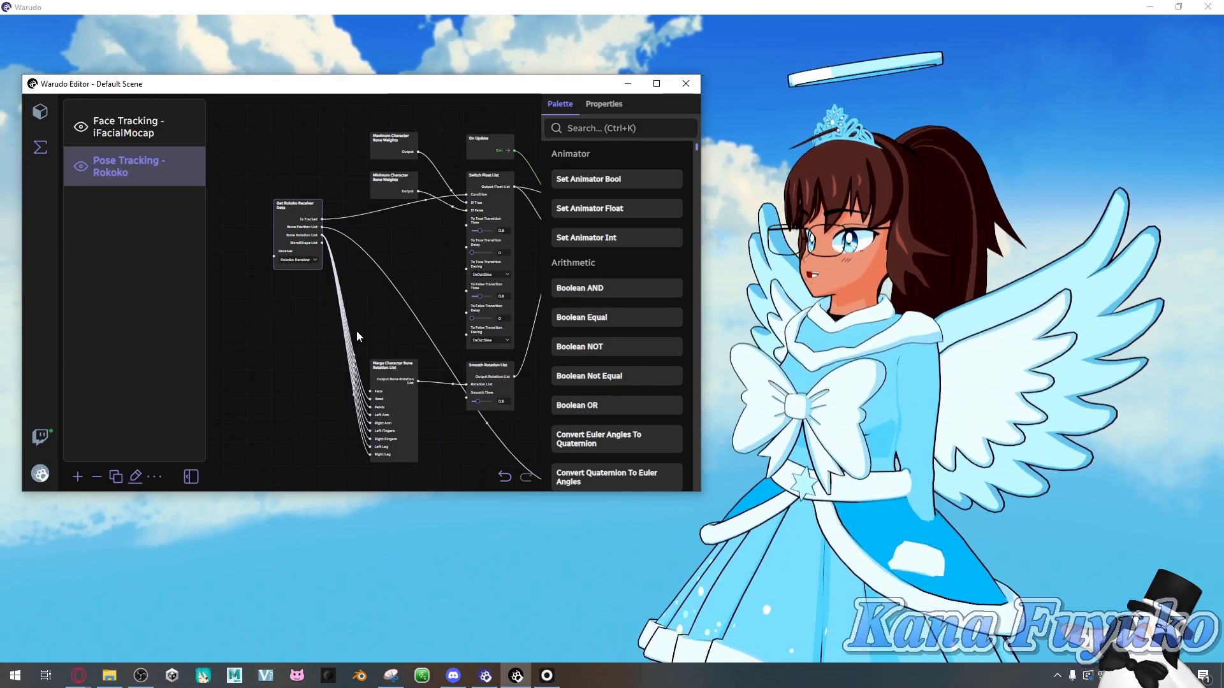
left_click_drag(357, 331, 359, 283)
scroll(377, 204, "up", 3)
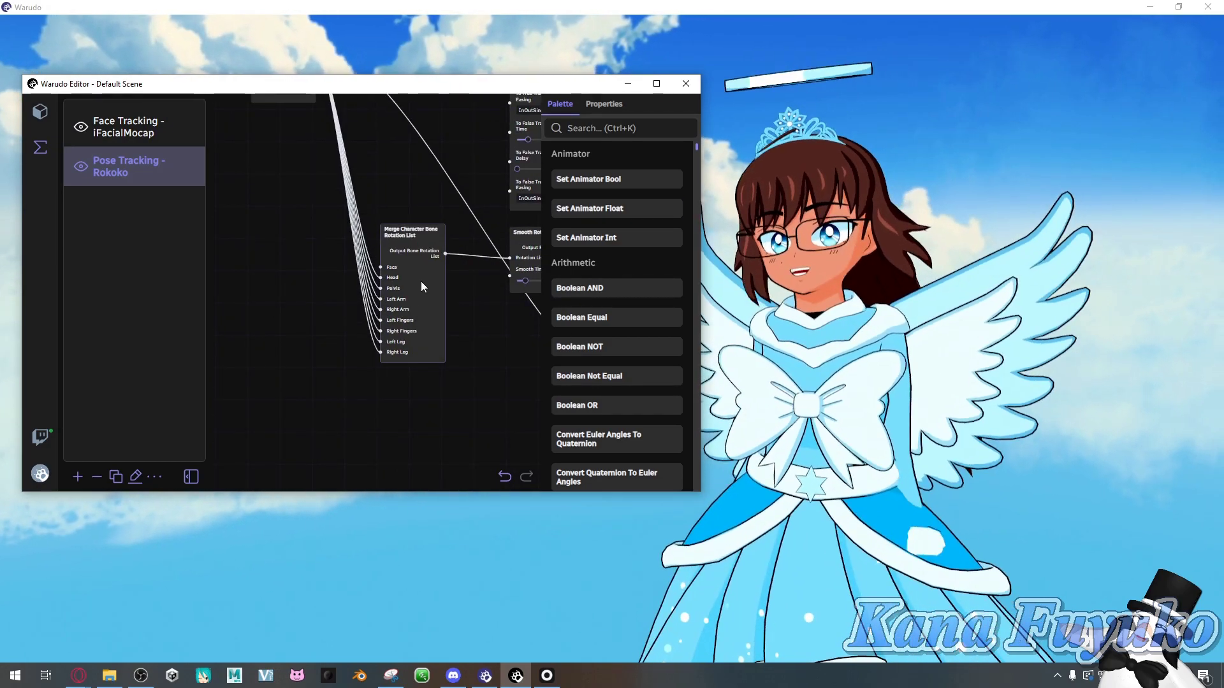
left_click_drag(452, 201, 380, 287)
scroll(376, 270, "down", 5)
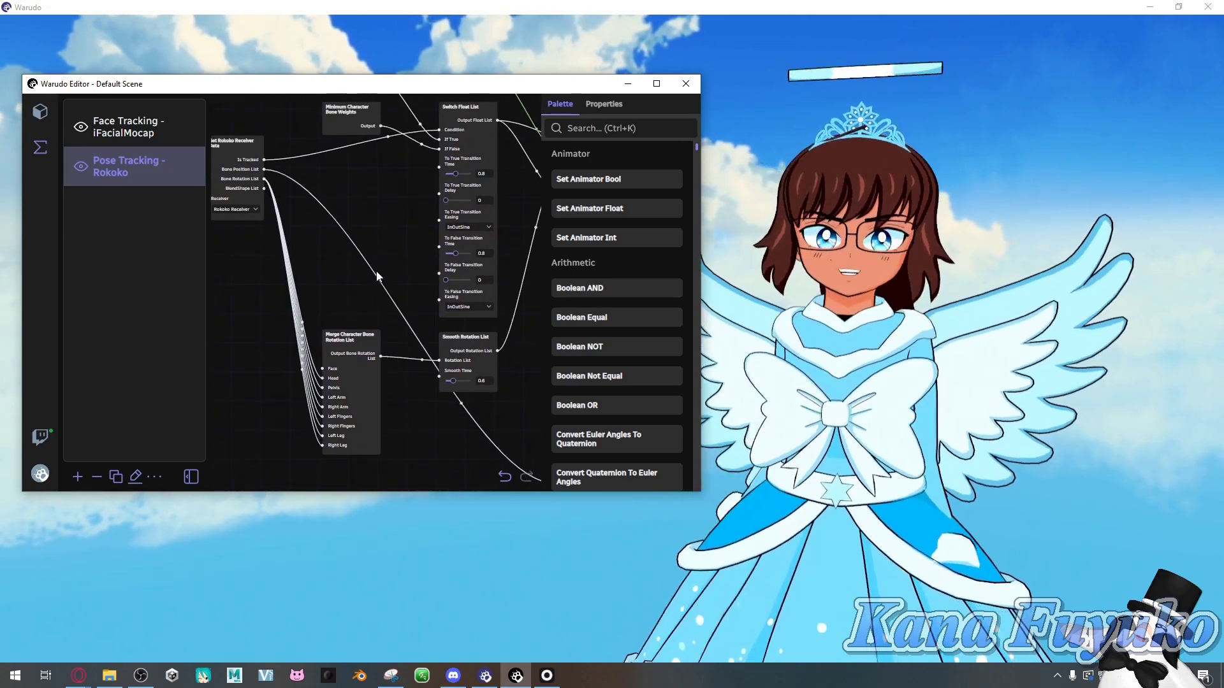
scroll(382, 249, "up", 2)
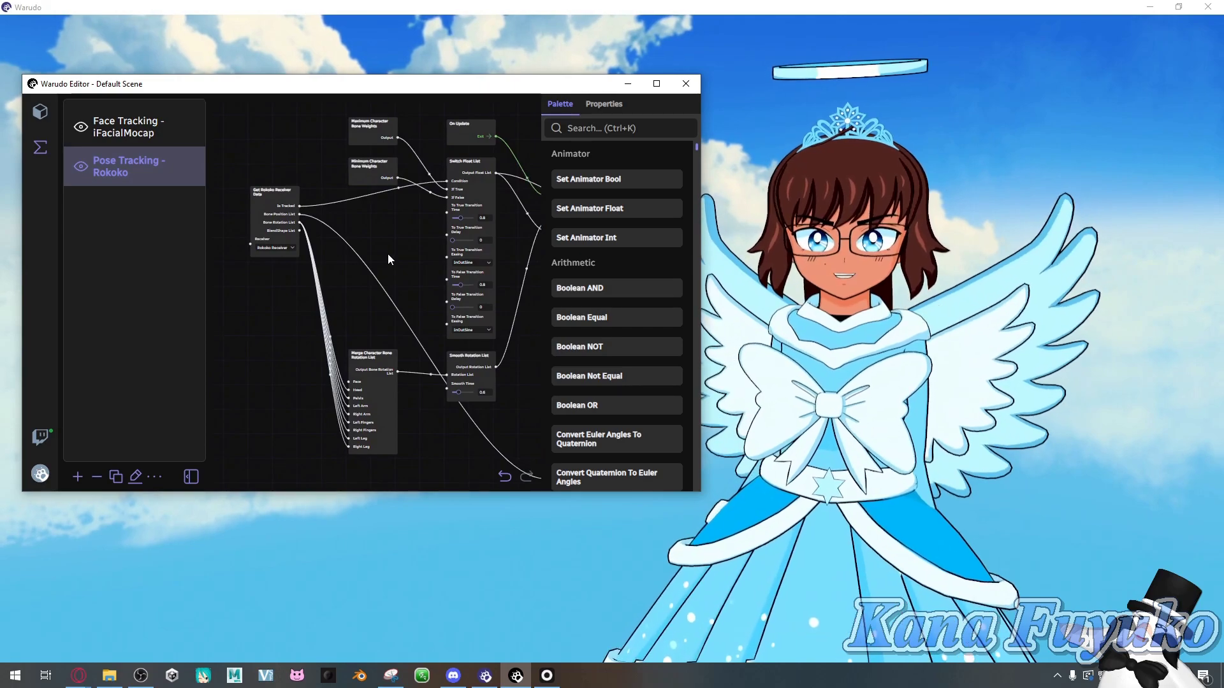
mouse_move(388, 253)
left_mouse_down()
mouse_move(408, 250)
mouse_move(359, 255)
mouse_move(373, 253)
left_mouse_up()
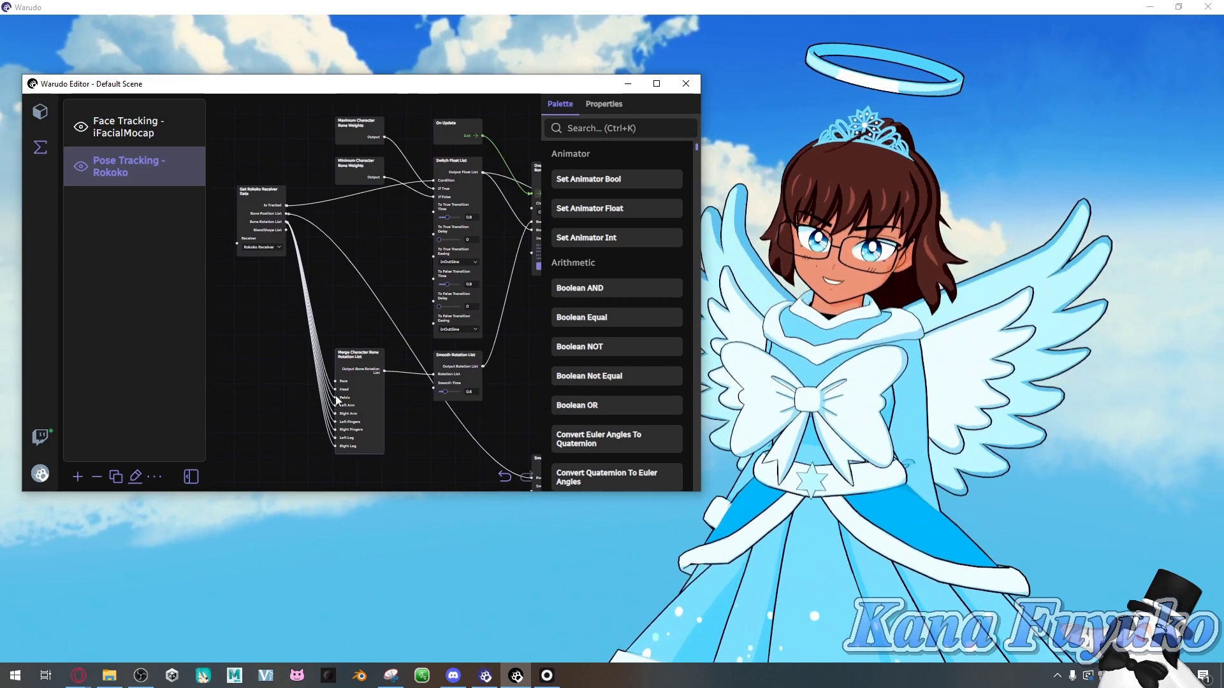
left_click_drag(376, 286, 366, 284)
scroll(369, 259, "down", 2)
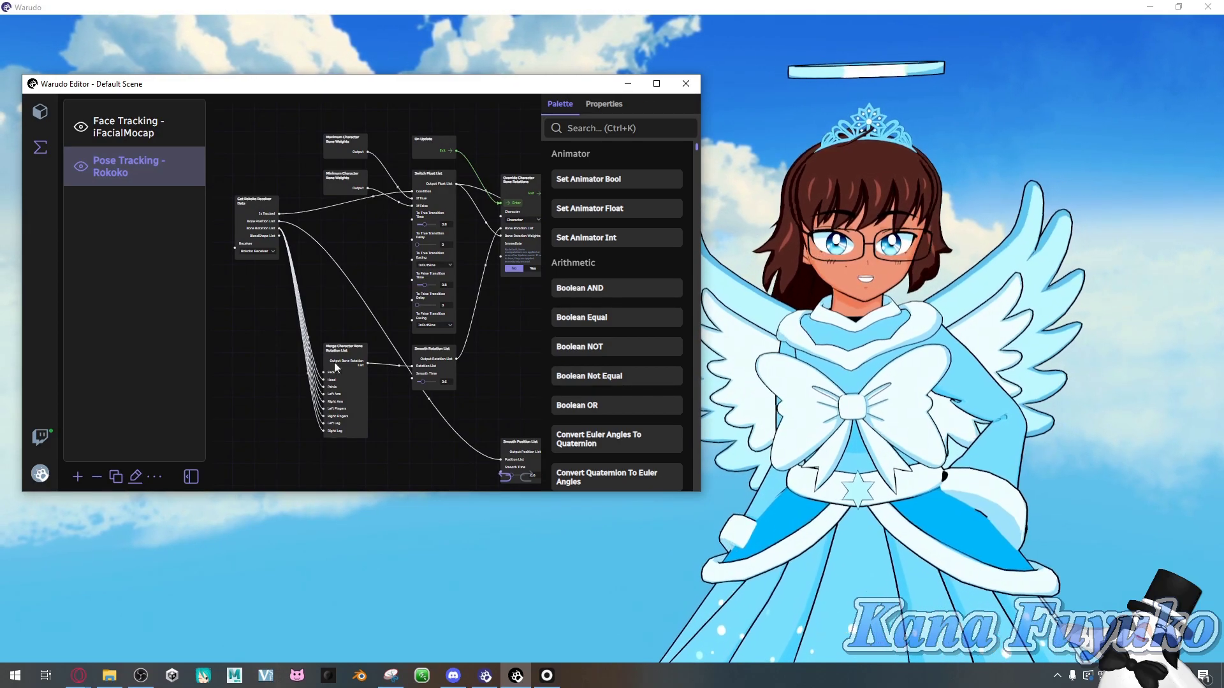
left_click_drag(337, 315, 391, 266)
scroll(389, 265, "up", 1)
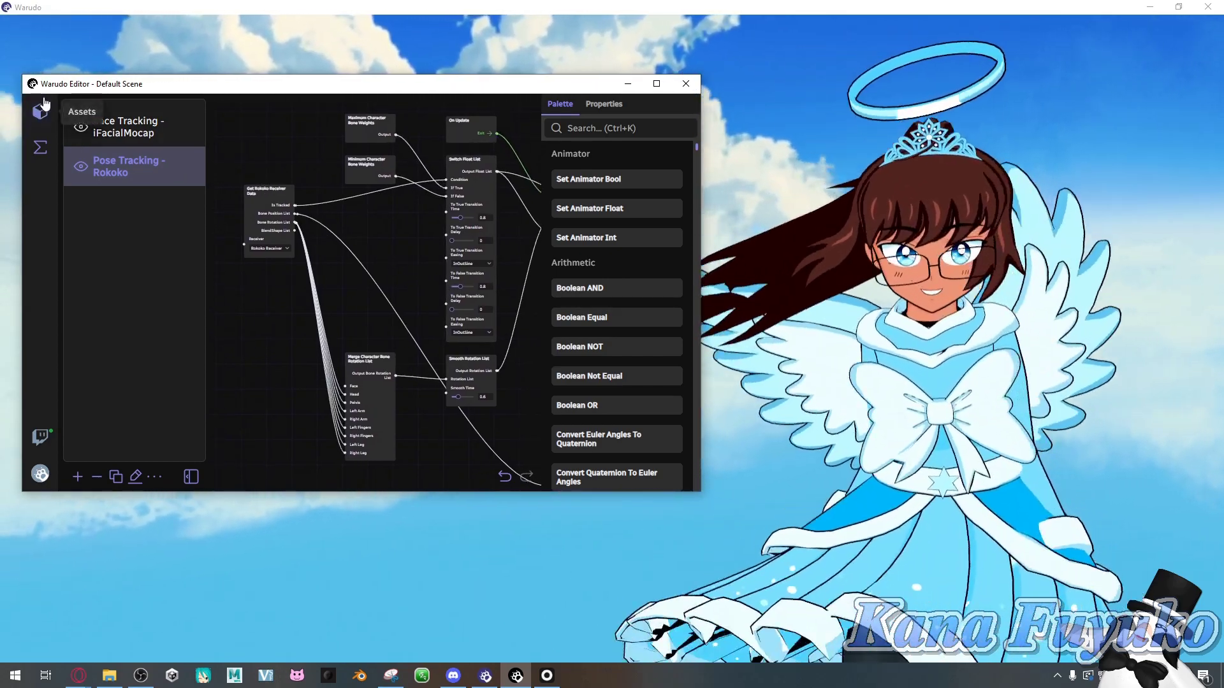
Check the Rokoko Receiver's Newton profile name under Assets, then switch to Rokoko Studio.
left_click(43, 106)
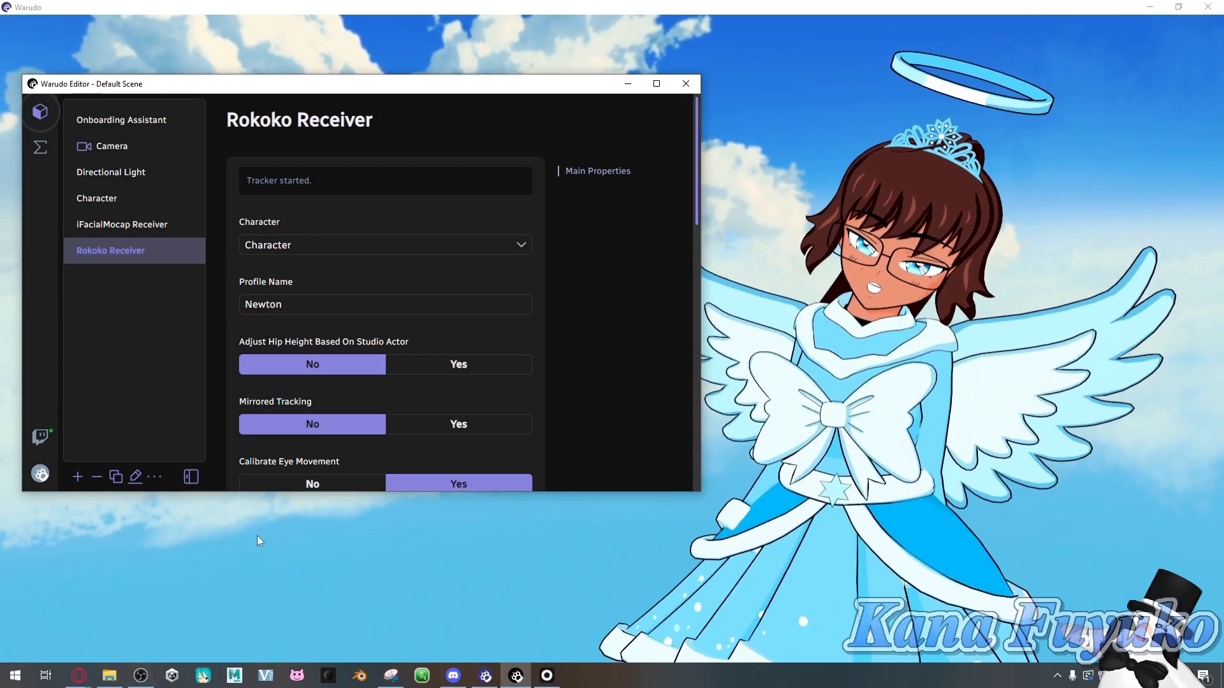
key("alt+Tab")
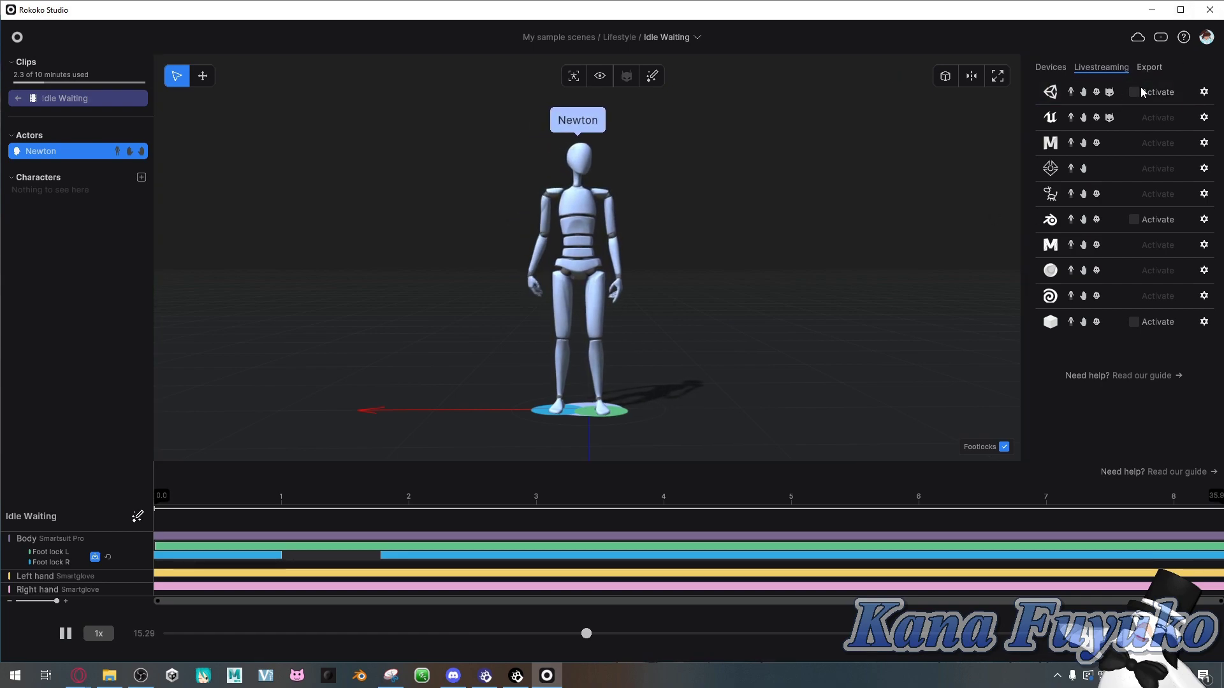
Quit the newer Rokoko Studio and bring up Rokoko Studio Legacy 1.20.3b's Projects page.
left_click(328, 679)
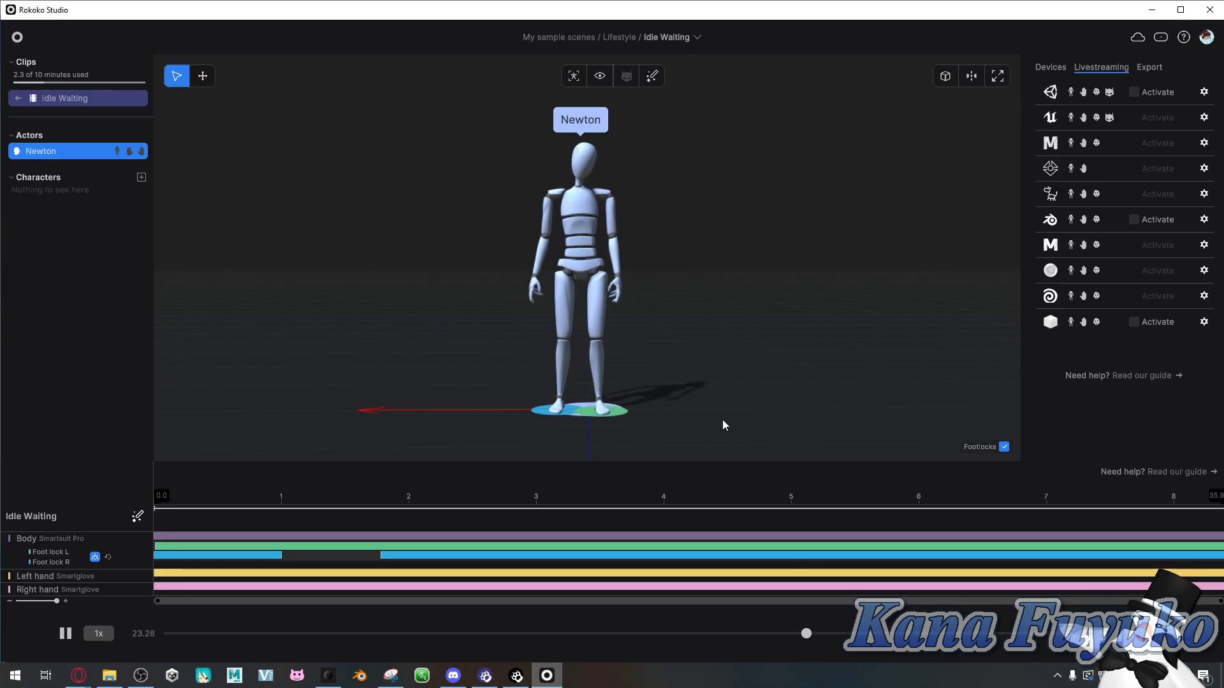
left_click(1199, 12)
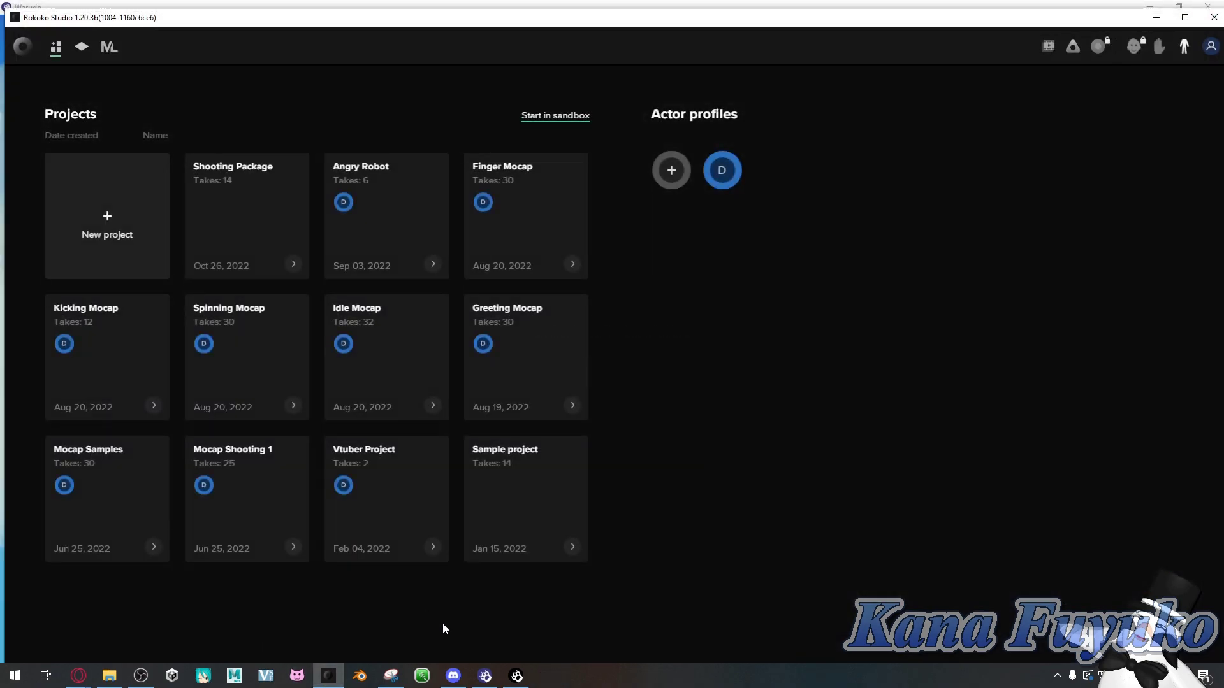
left_click(516, 676)
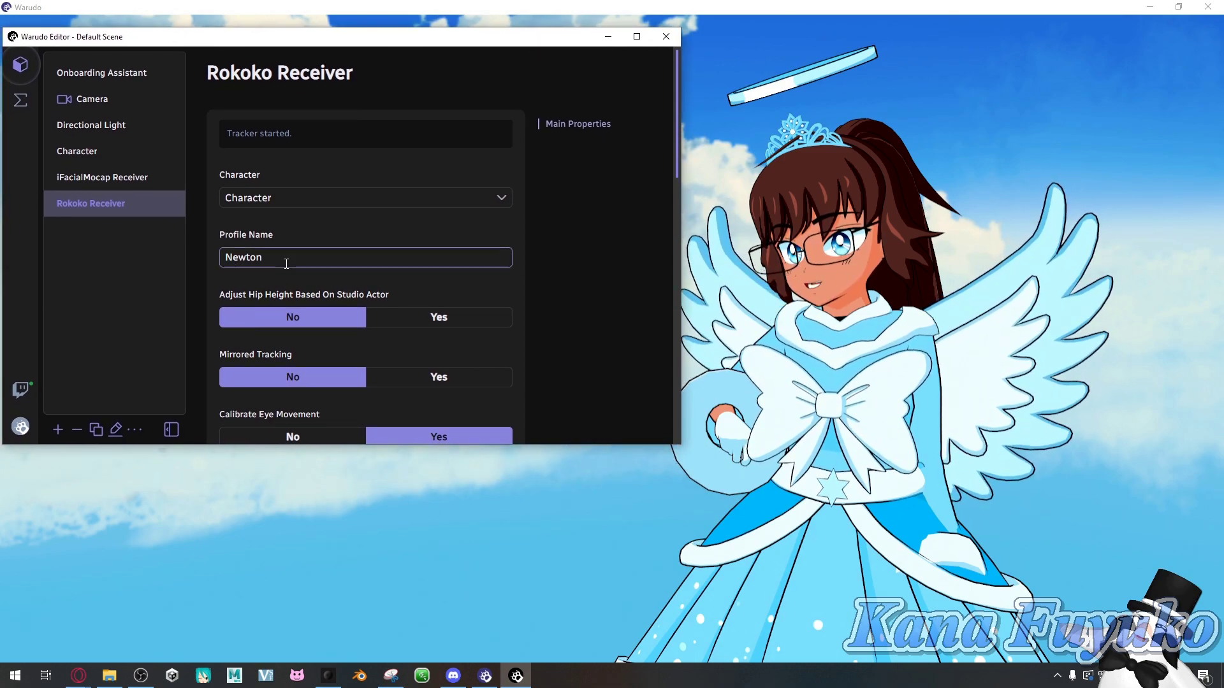
left_click(328, 675)
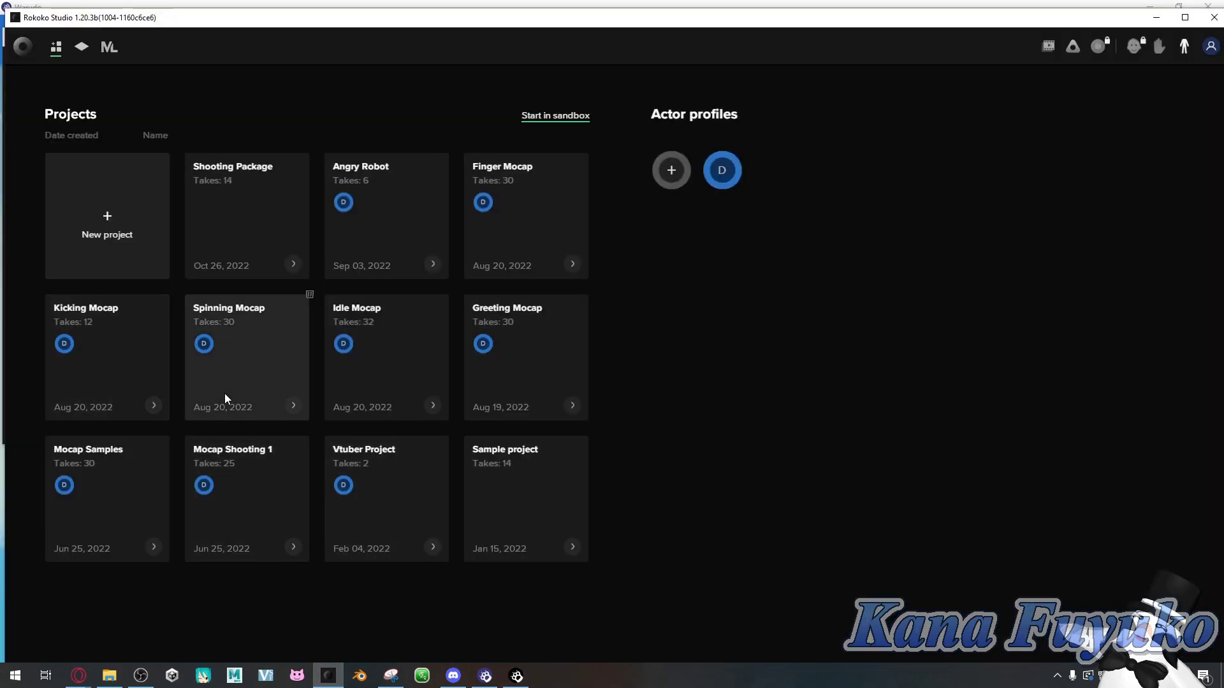
Open the Spinning Mocap project, play take-7, and check that live streaming to Unity is enabled.
left_click(292, 405)
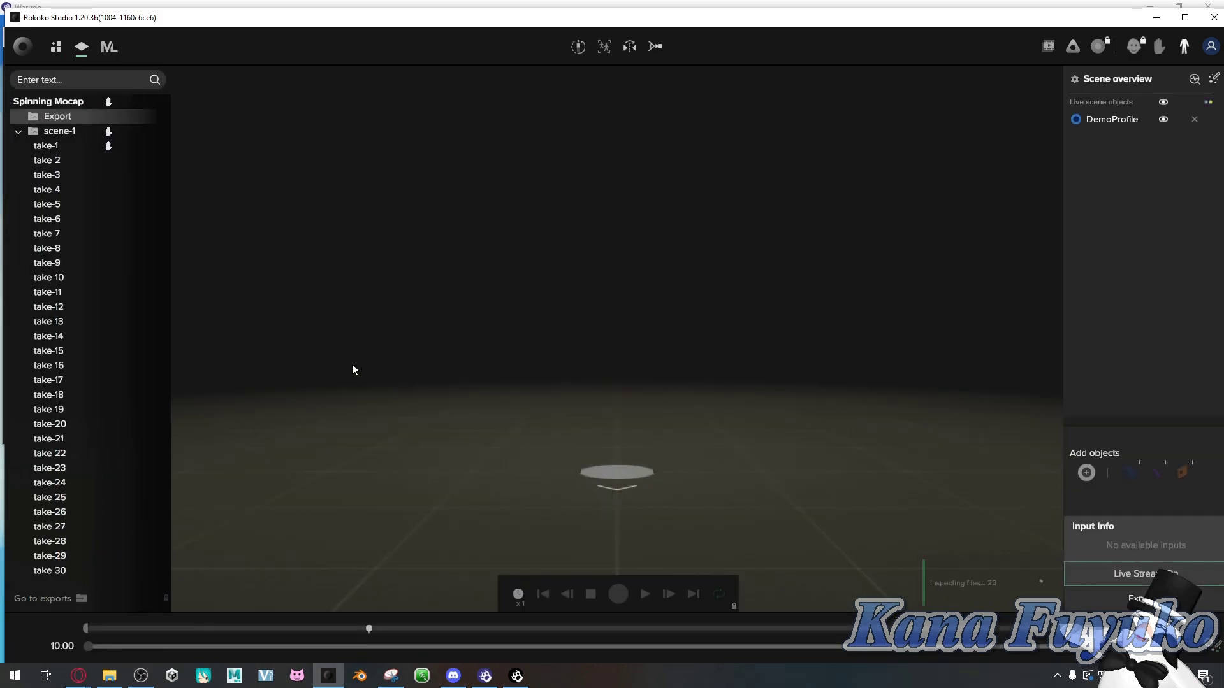
left_click(61, 231)
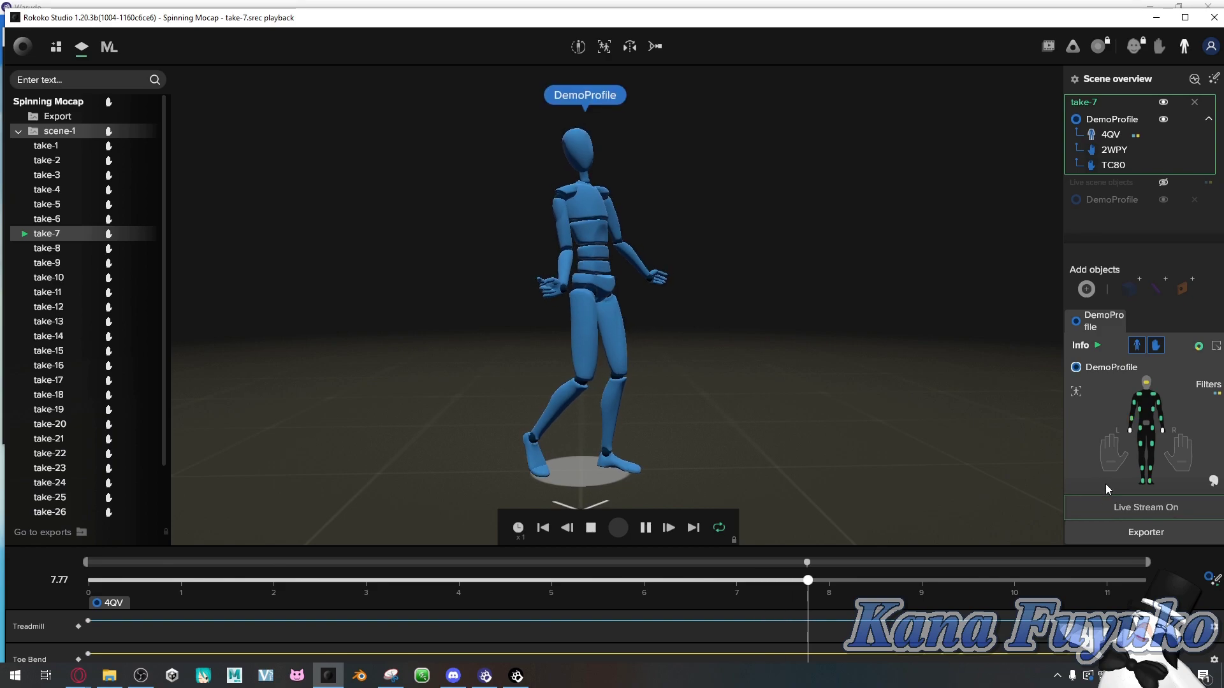
left_click(1105, 508)
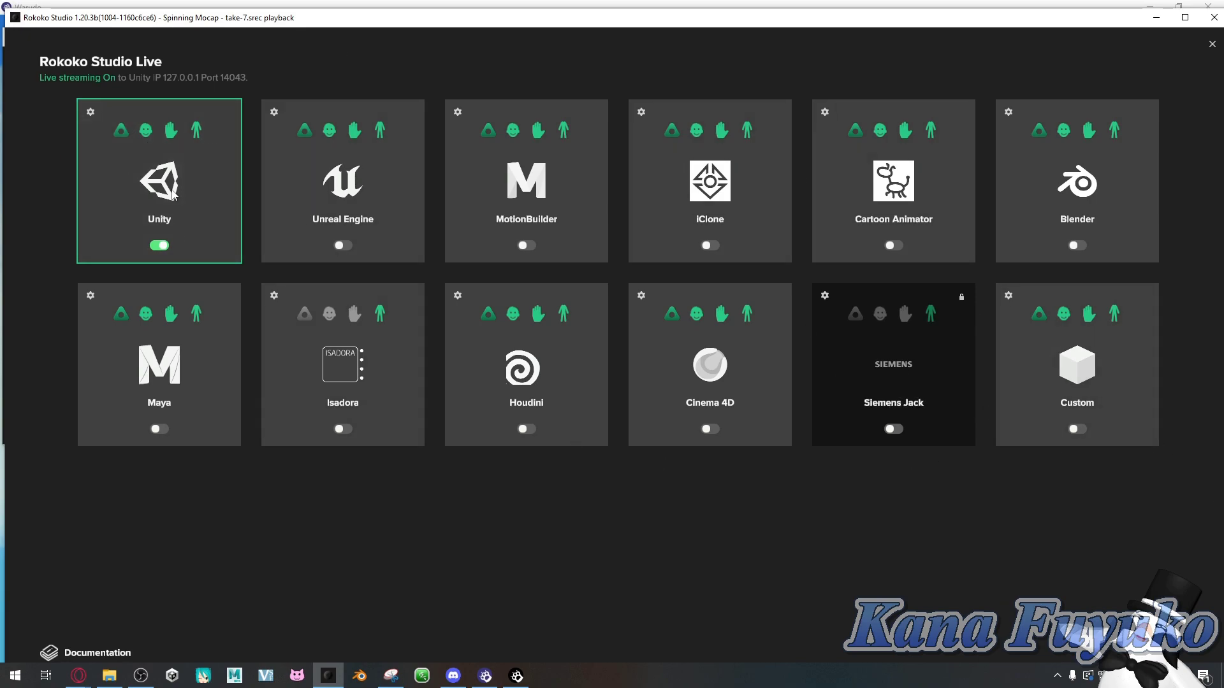
left_click(1212, 44)
Recheck the Unity live streaming overview in Rokoko Studio Legacy, then return to the Warudo editor.
left_click(1185, 17)
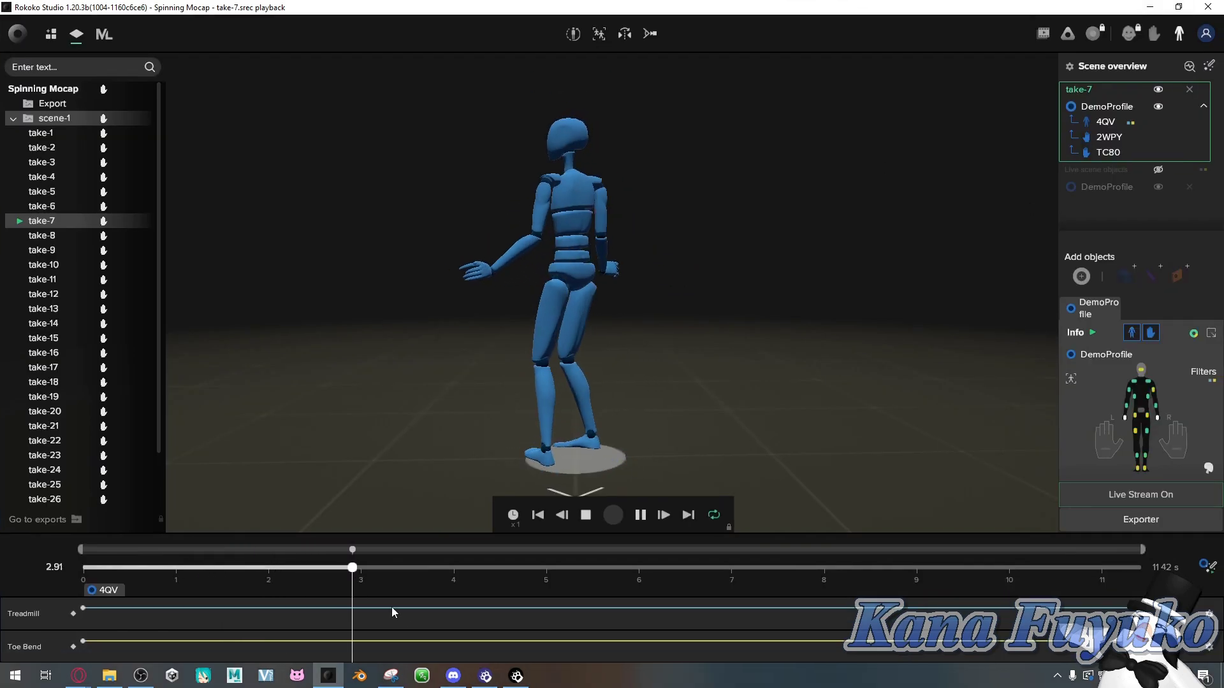
left_click(516, 675)
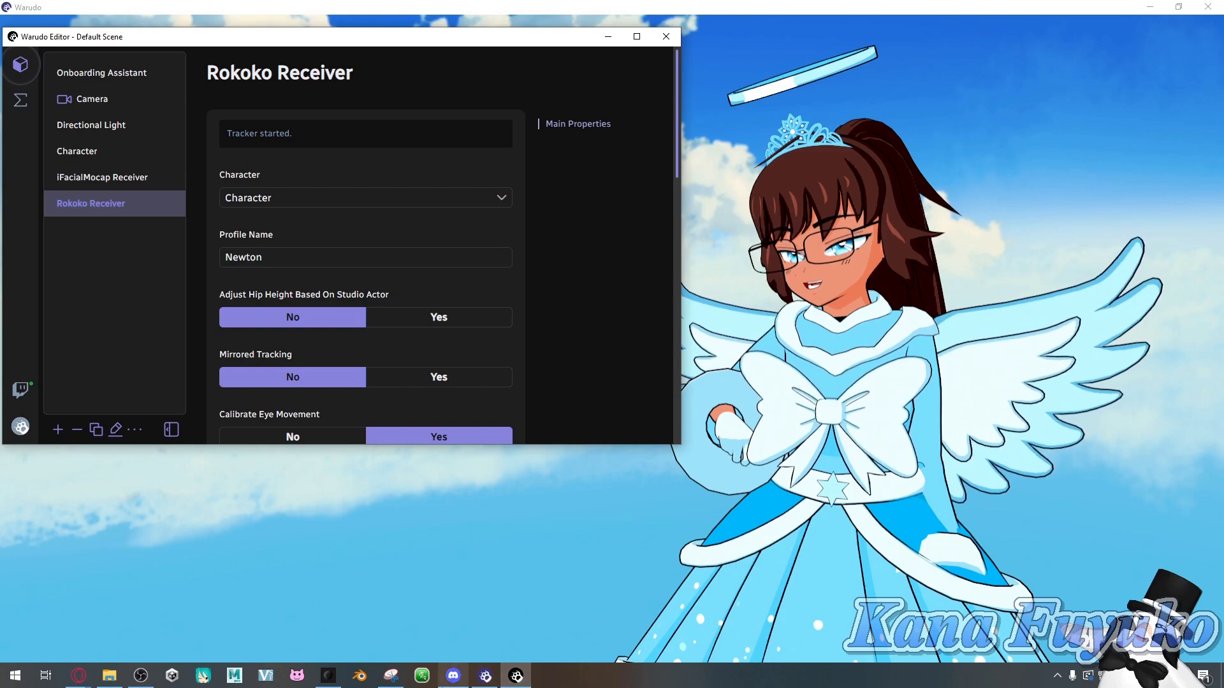
left_click(328, 675)
left_click(1115, 504)
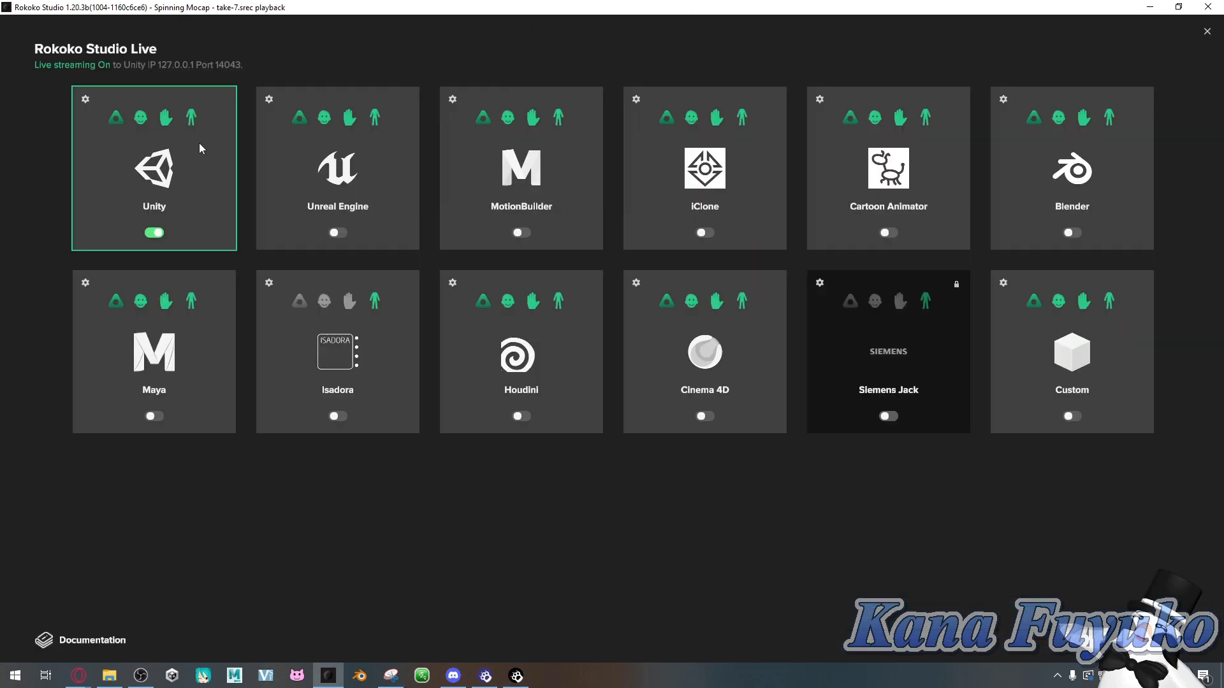
left_click(1207, 33)
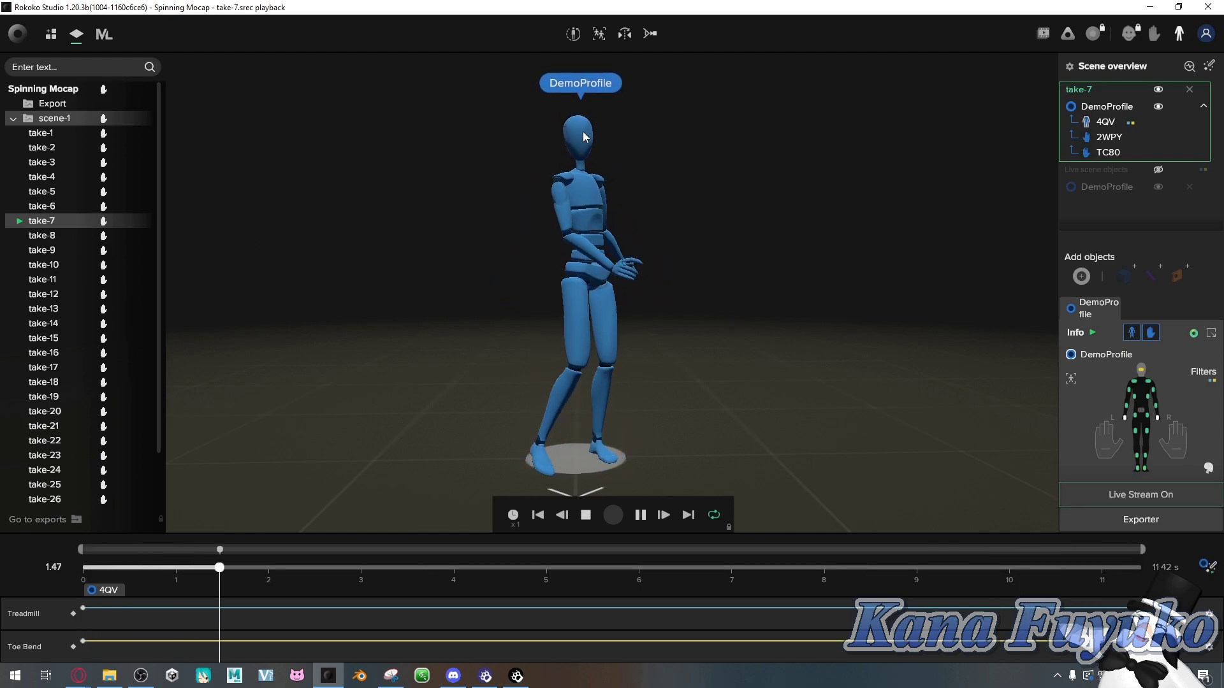
left_click(495, 674)
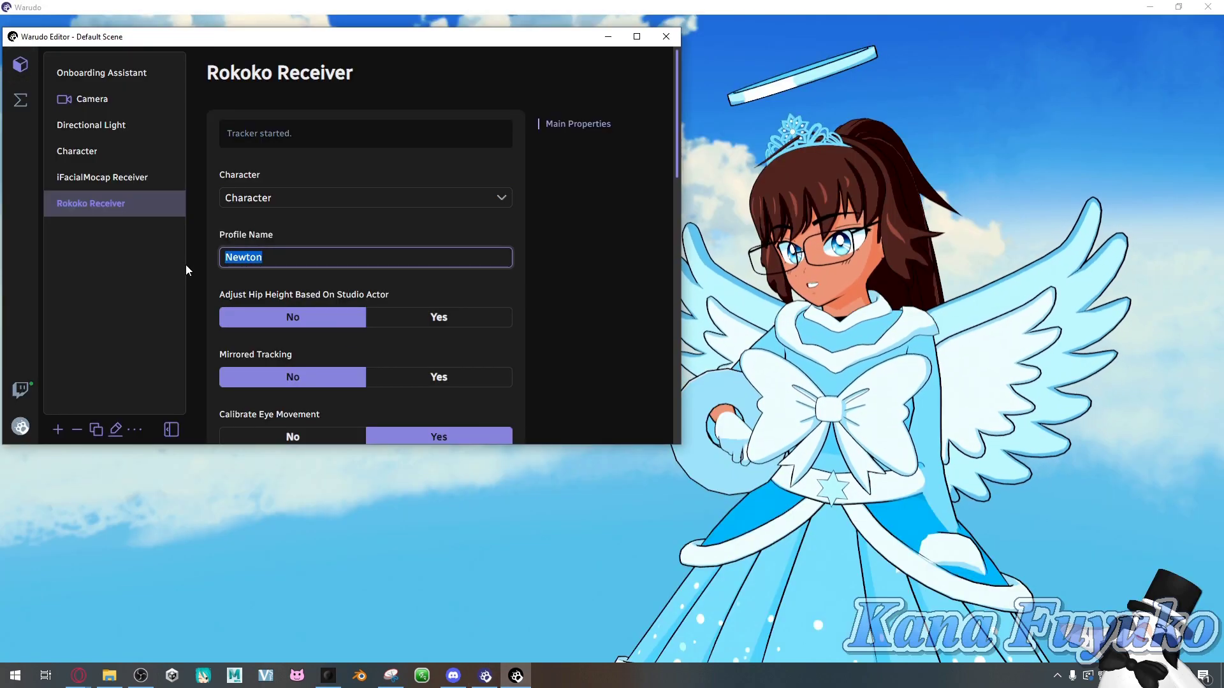
Replace the Rokoko Receiver's Profile Name 'Newton' with 'DemoProfile'.
type("DemoProfile")
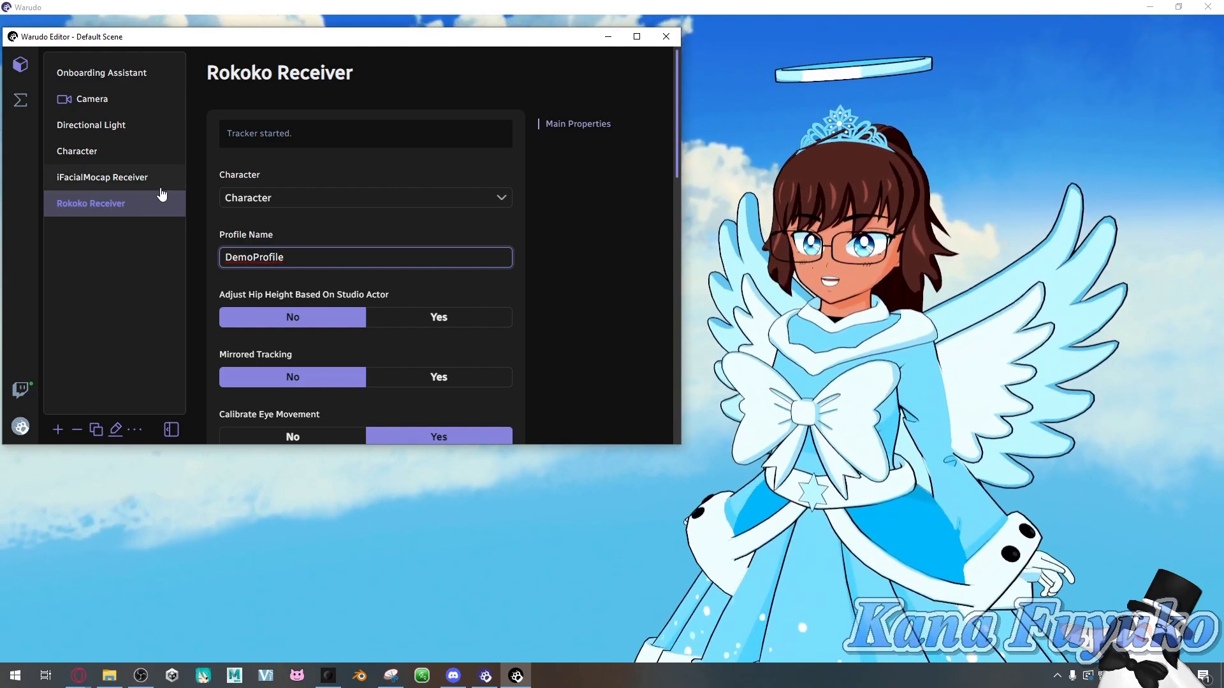
double_click(291, 258)
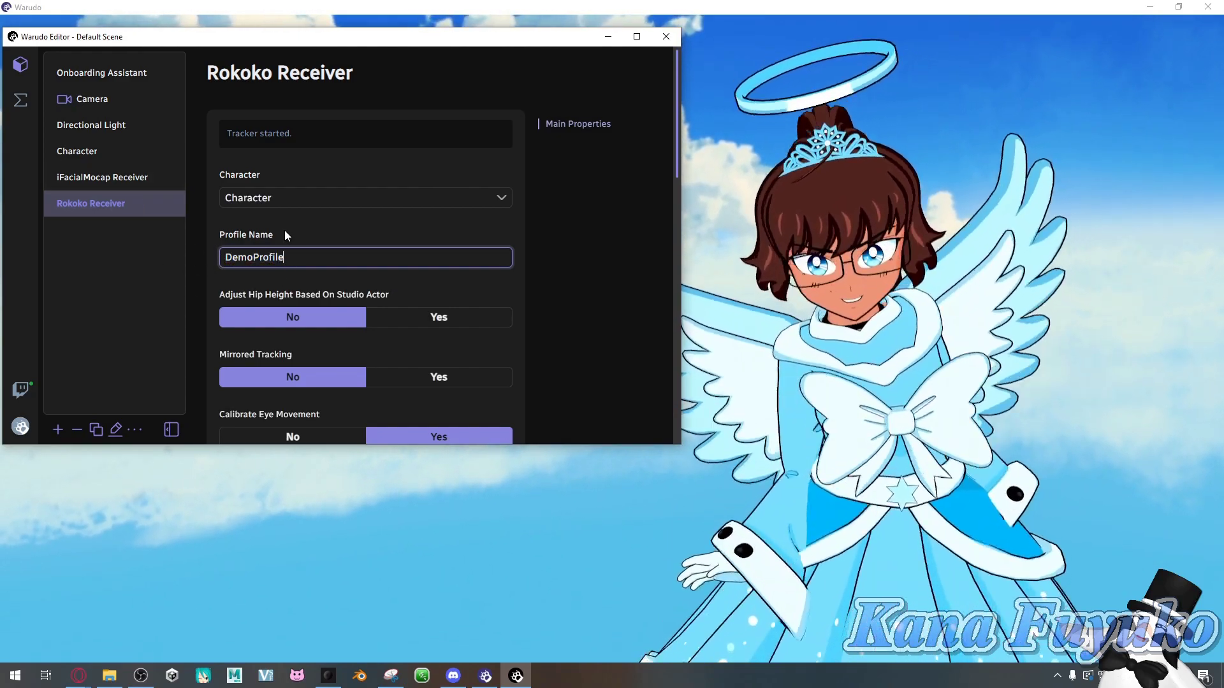
left_click_drag(278, 258, 285, 257)
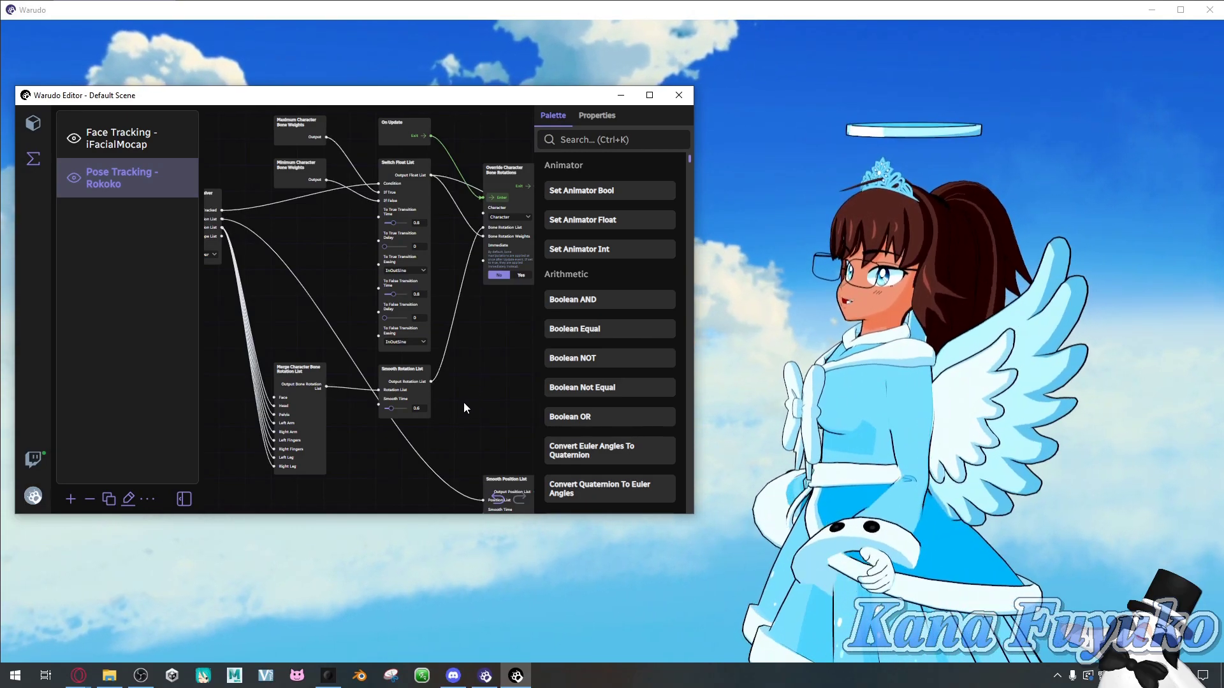
Set the Smooth Rotation List Smooth Time to 0.47.
scroll(396, 440, "up", 3)
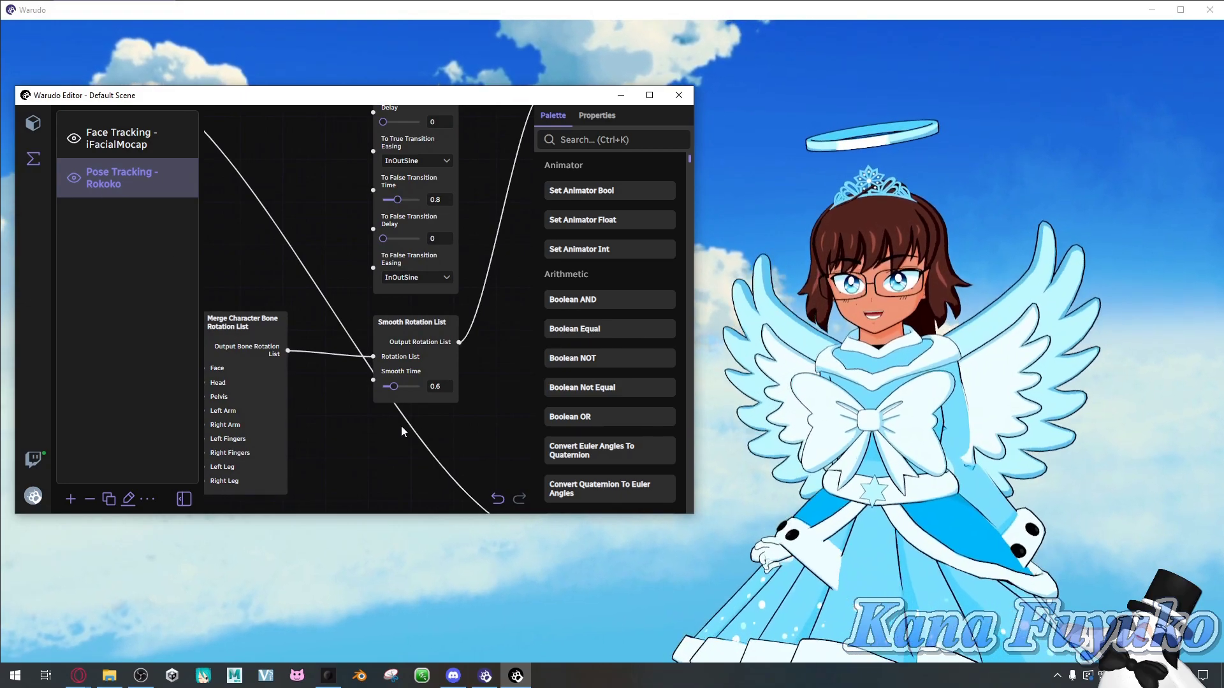
scroll(400, 426, "up", 2)
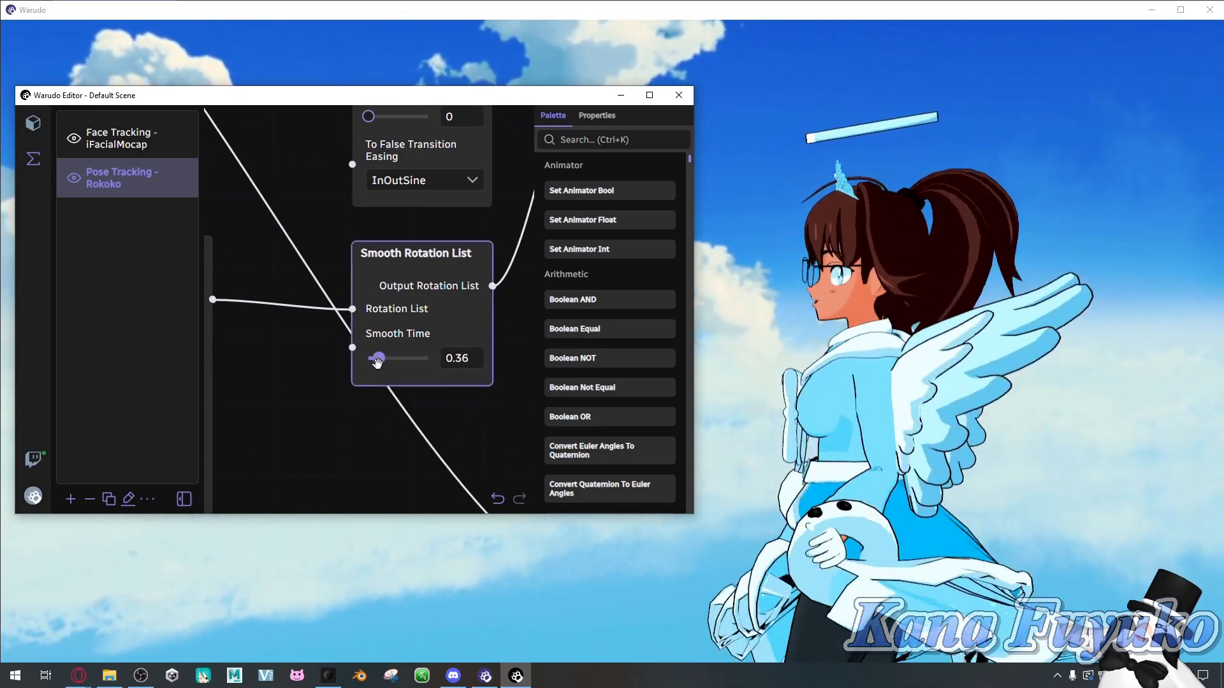
left_click_drag(378, 362, 376, 362)
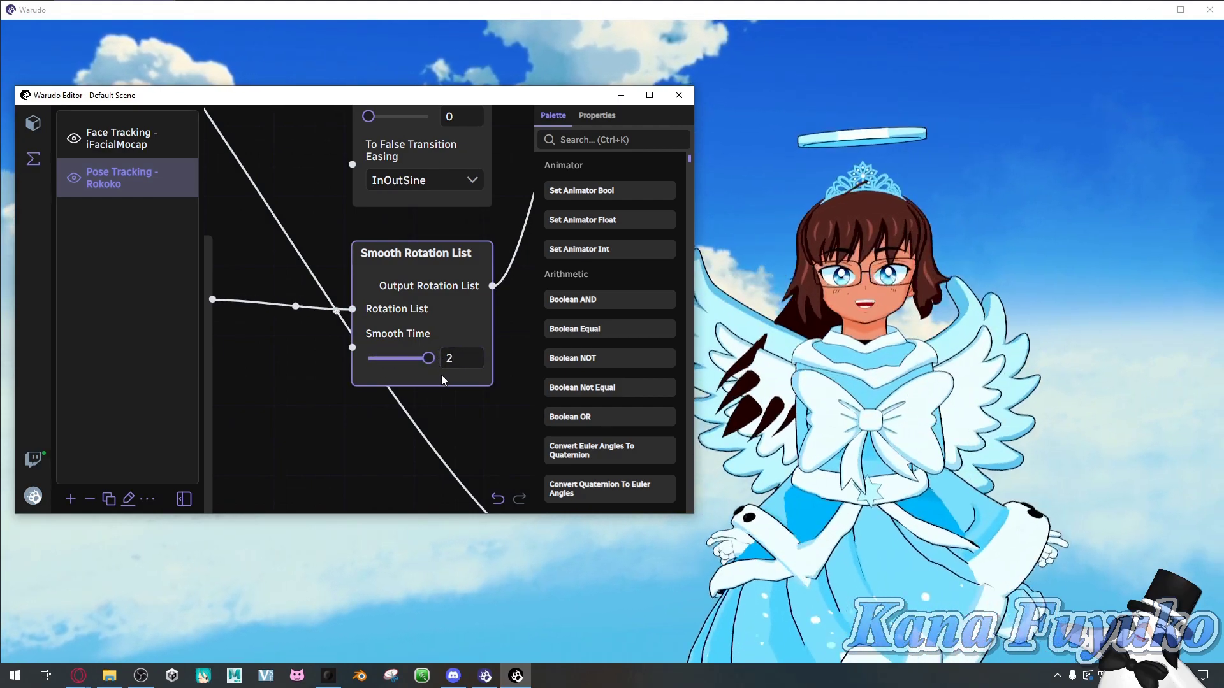
left_click_drag(373, 372, 382, 372)
Set the Smooth Position List Smooth Time to 0.39 and recentre the blueprint graph.
scroll(462, 411, "down", 5)
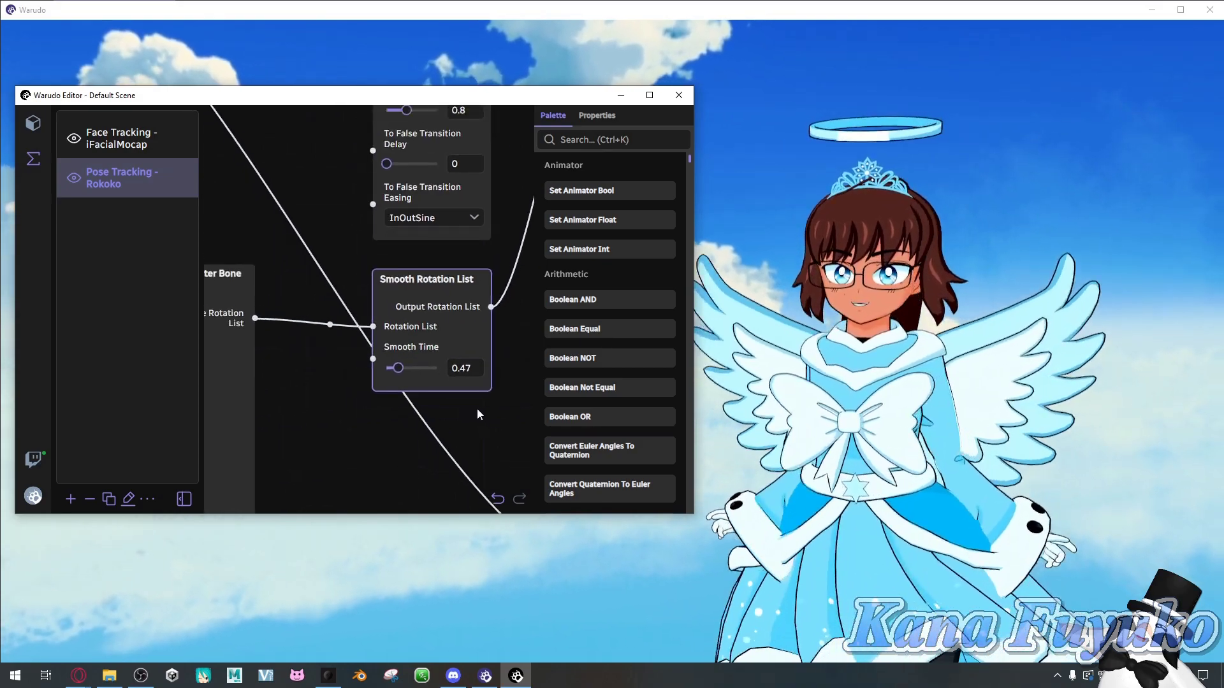
scroll(461, 412, "down", 3)
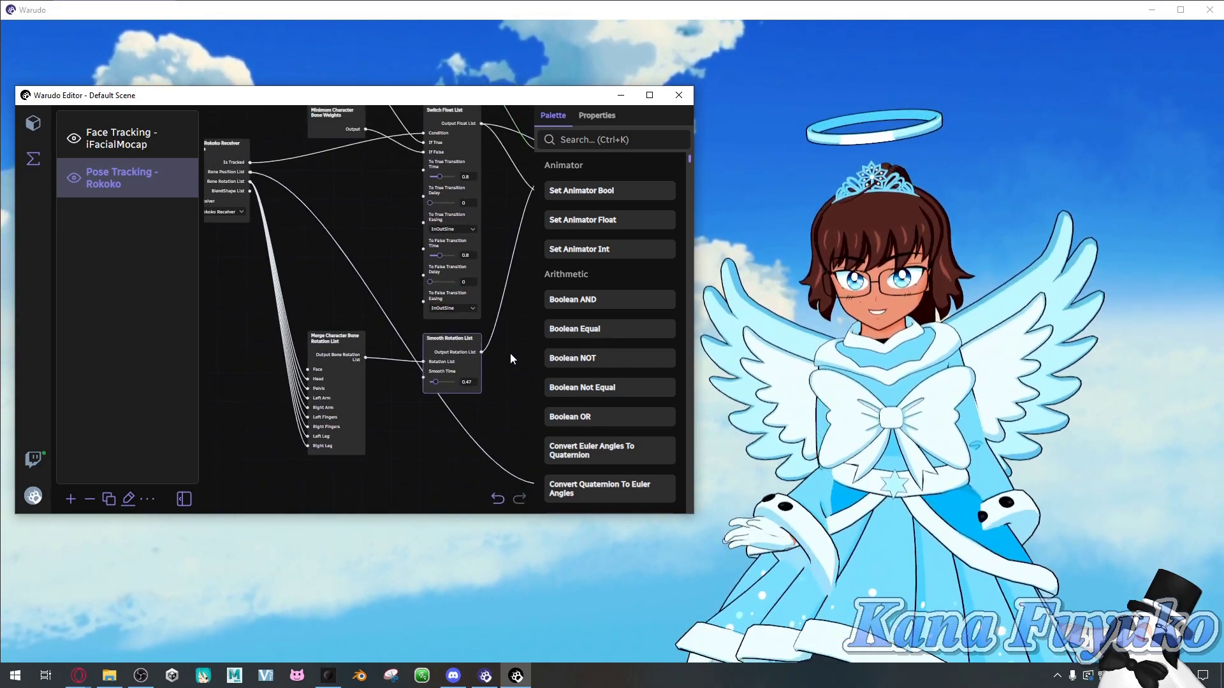
middle_click_drag(510, 353, 374, 379)
scroll(369, 442, "up", 2)
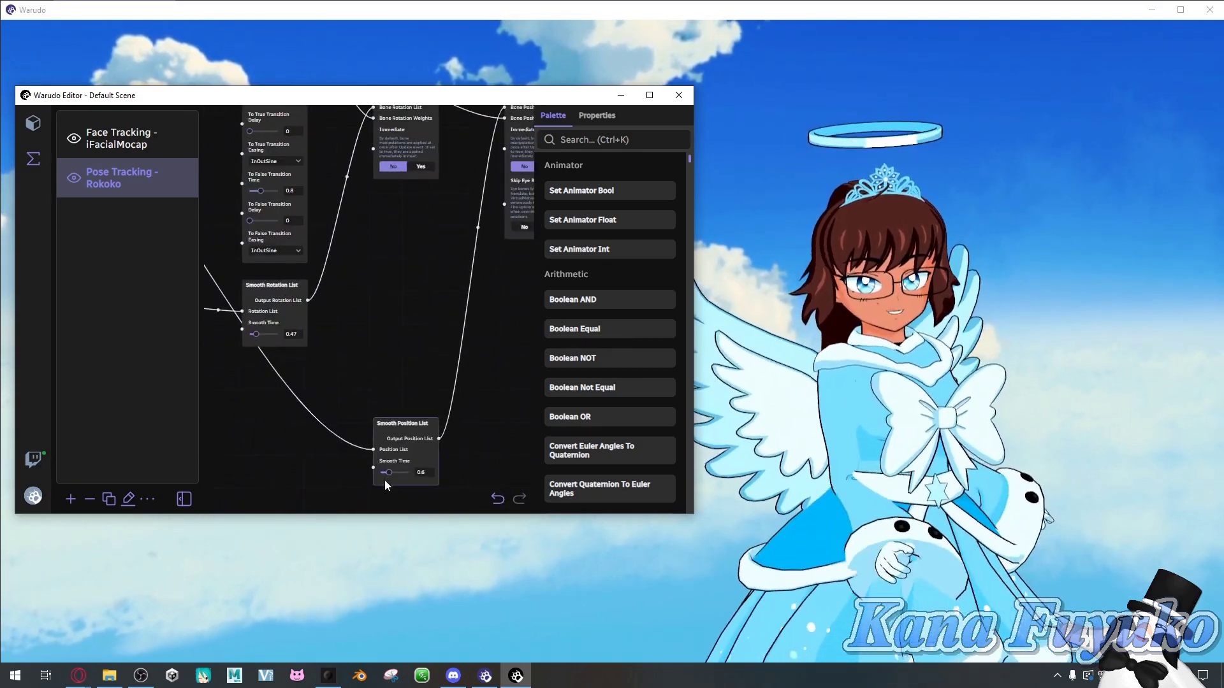
left_click_drag(393, 484, 407, 387)
scroll(412, 309, "down", 3)
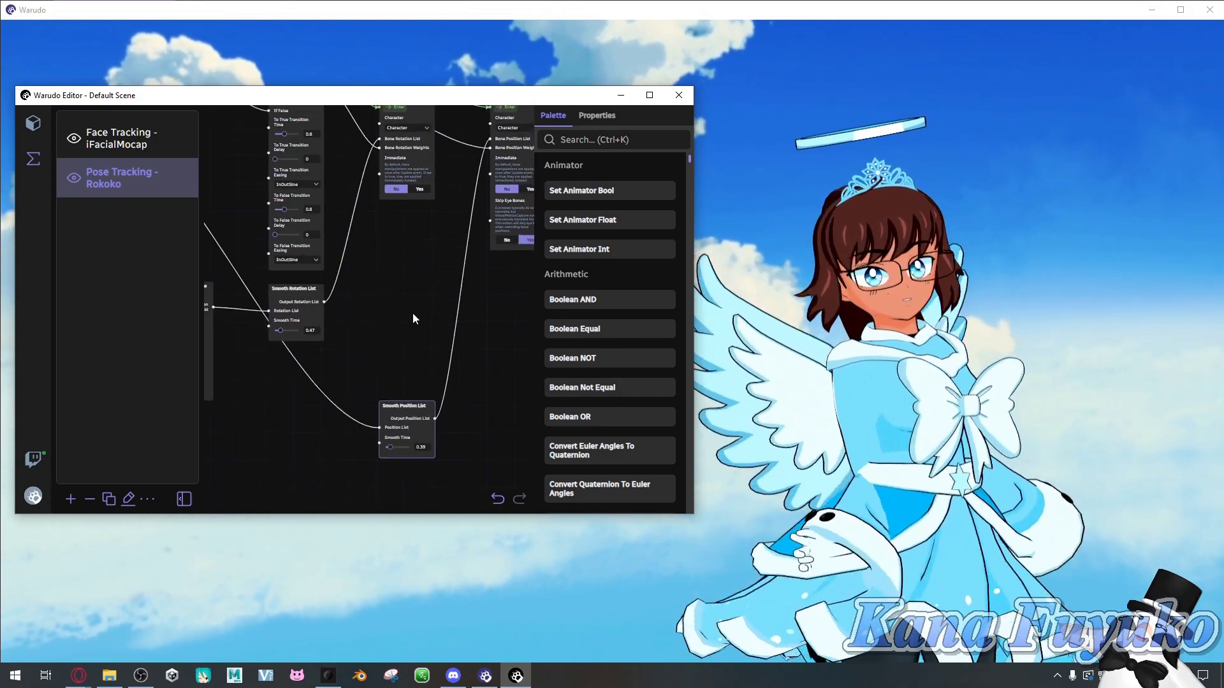
scroll(420, 323, "down", 1)
left_click_drag(420, 324, 435, 346)
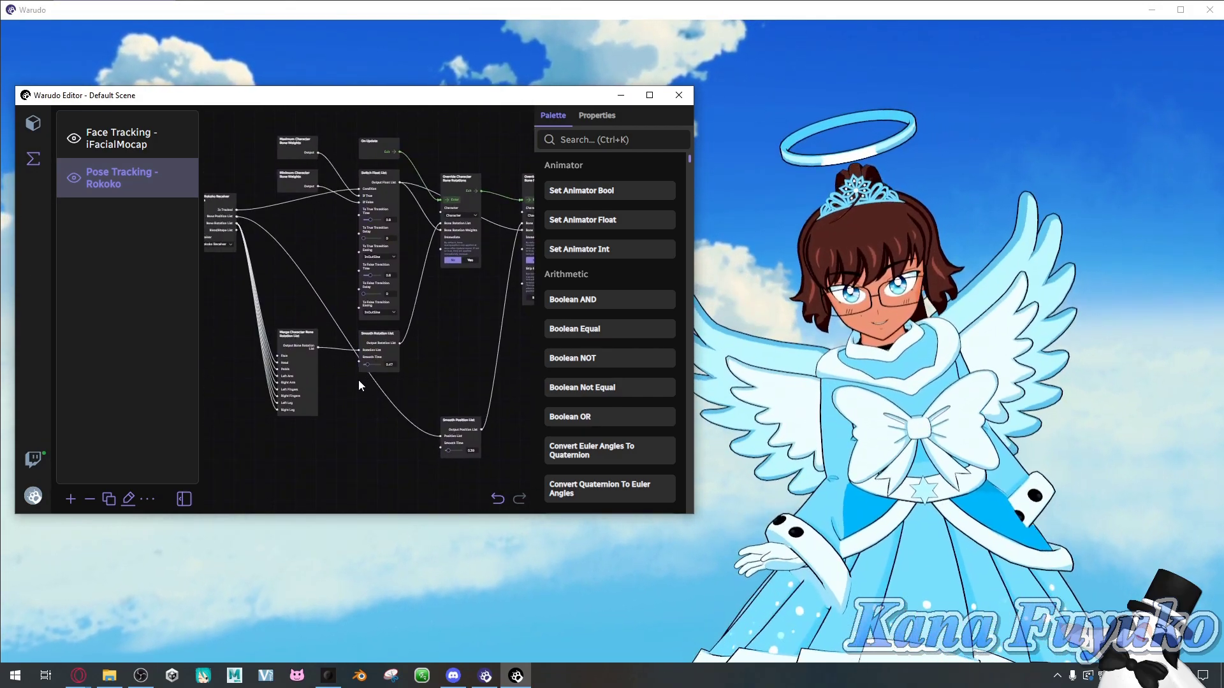
left_click_drag(357, 388, 419, 411)
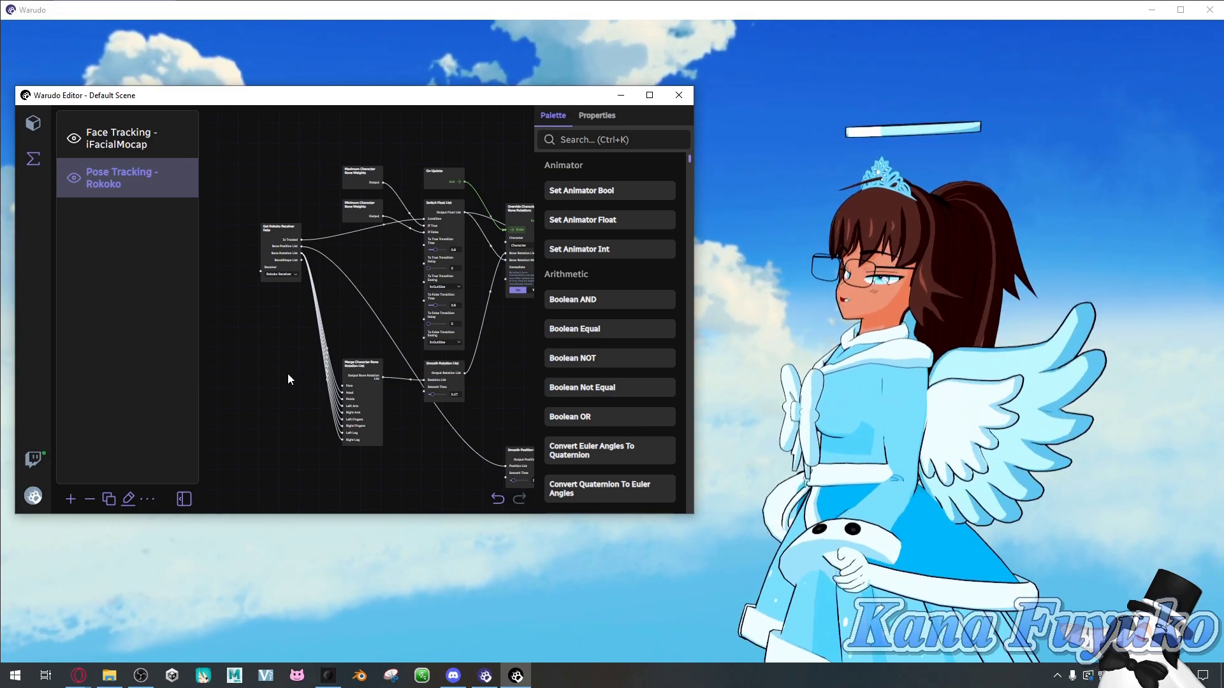
scroll(312, 338, "up", 2)
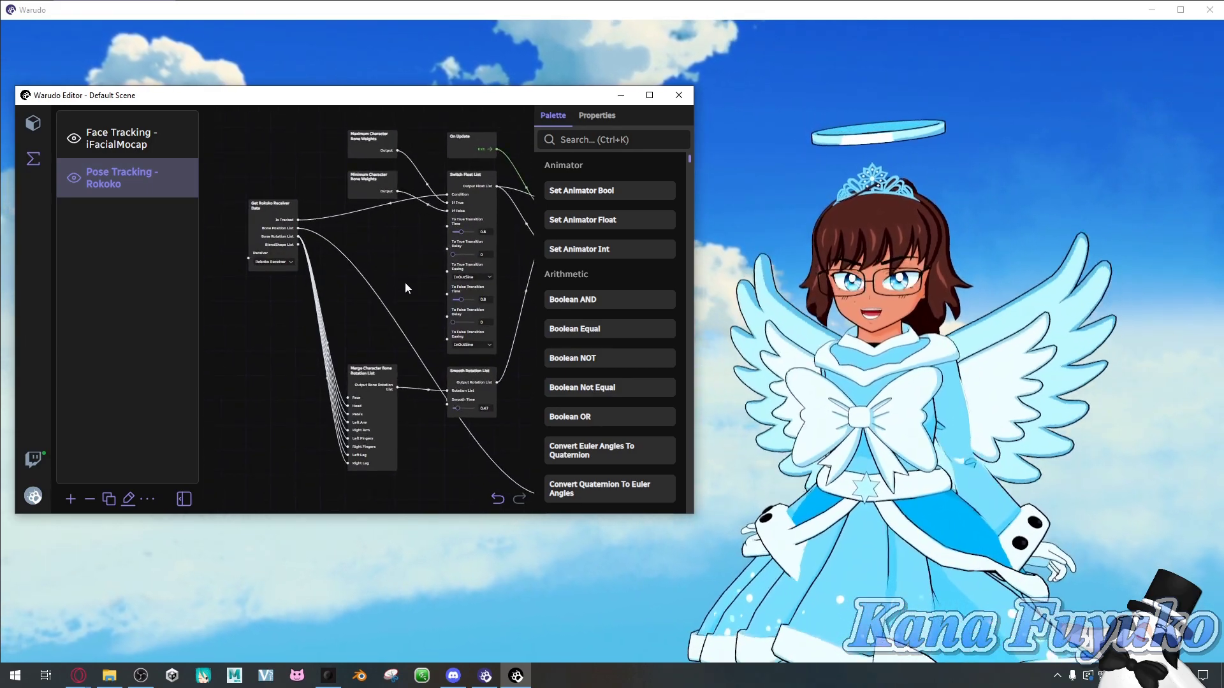
Pan and zoom the Pose Tracking - Rokoko graph to show the bone rotation merge node.
left_click_drag(404, 286, 369, 285)
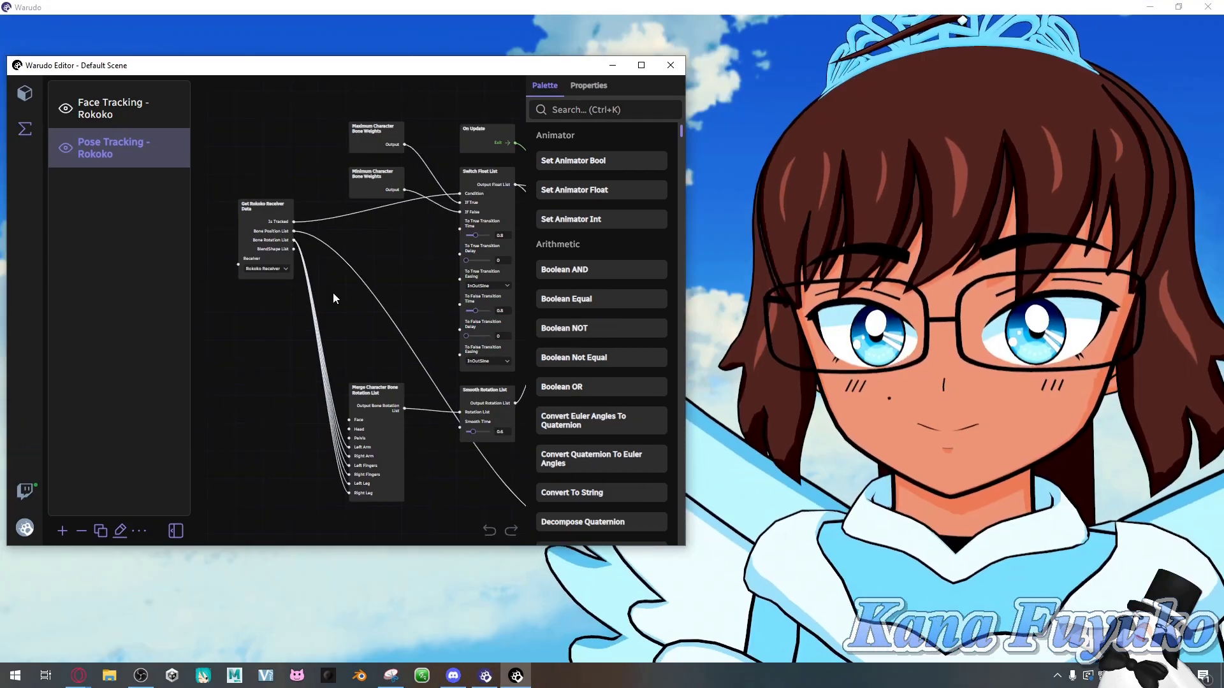
scroll(341, 315, "down", 1)
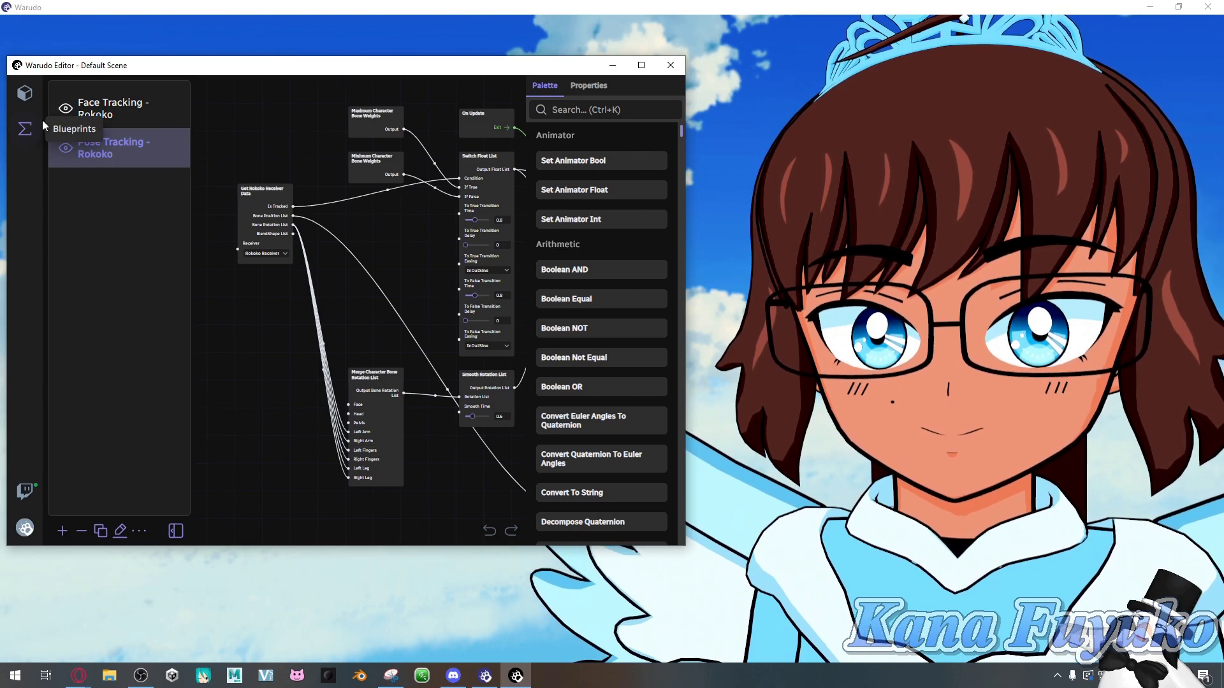
Disconnect the Left Leg and Right Leg wires from the Merge Character Bone Rotation List node.
left_click_drag(314, 432, 314, 355)
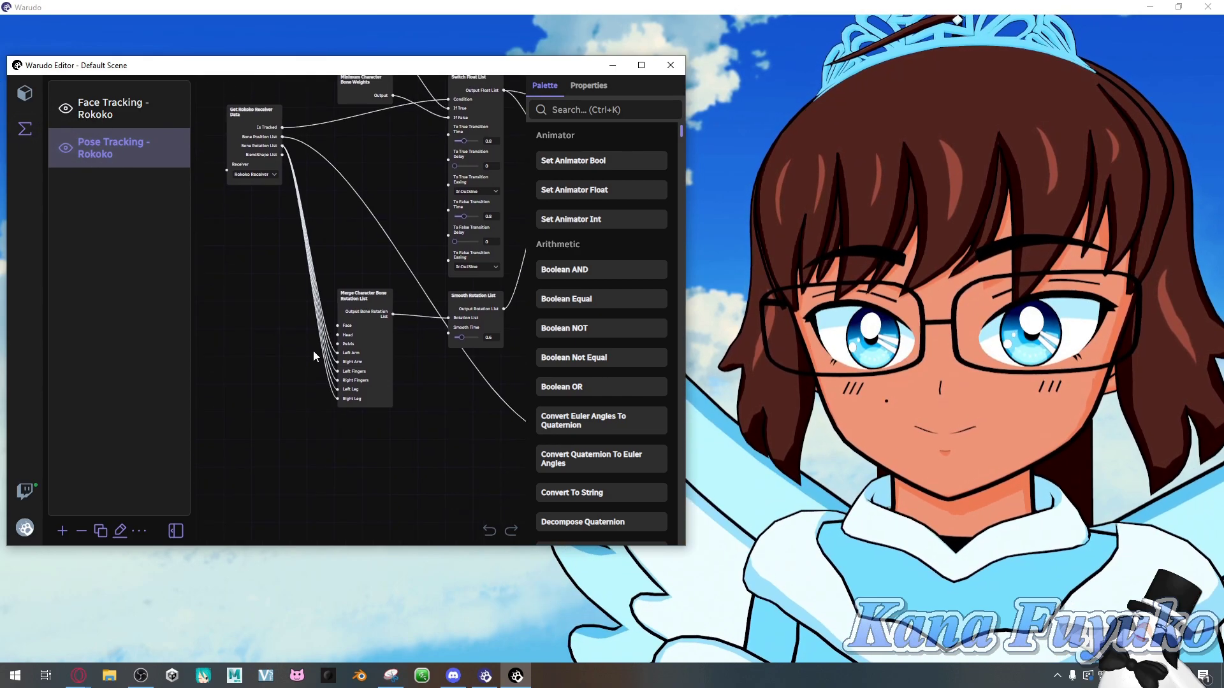
scroll(314, 356, "up", 5)
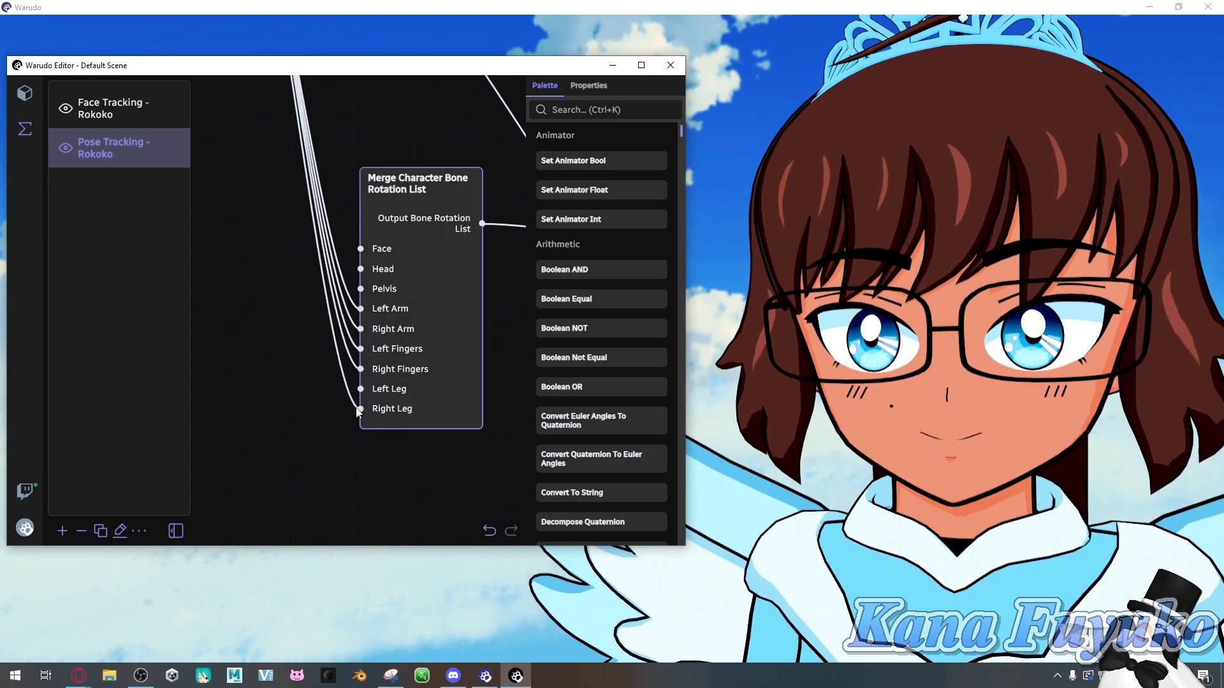
left_click_drag(360, 409, 289, 365)
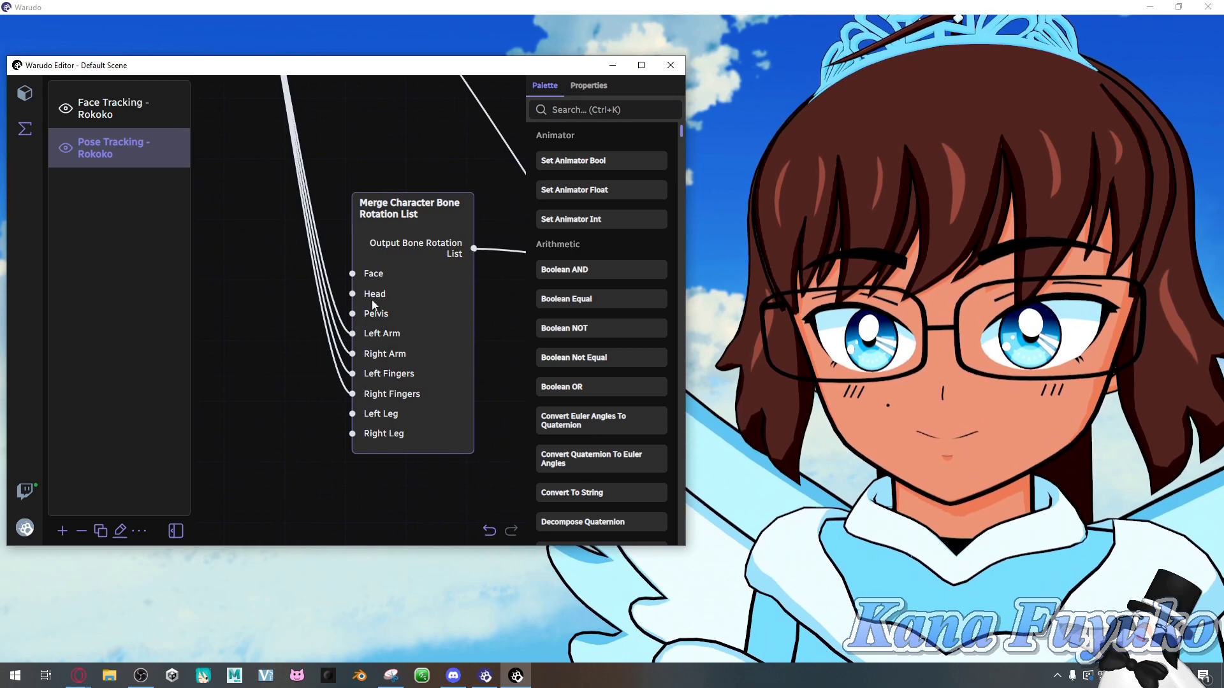
scroll(285, 335, "down", 1)
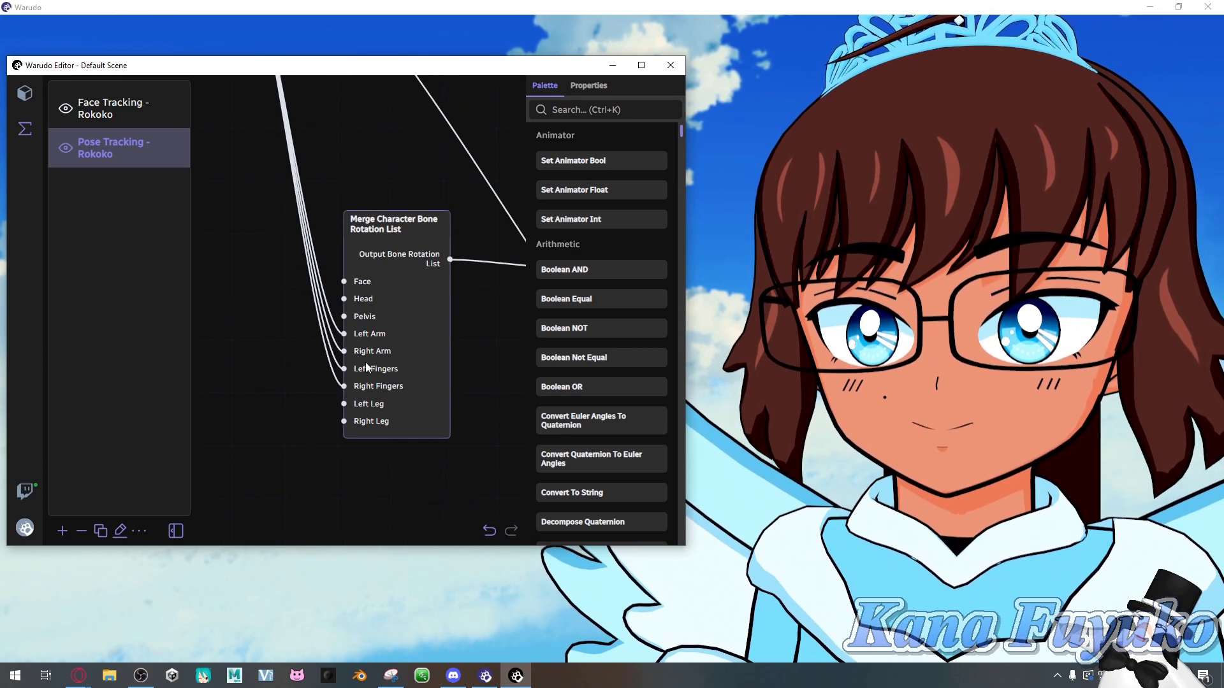
scroll(300, 272, "down", 1)
scroll(285, 227, "down", 2)
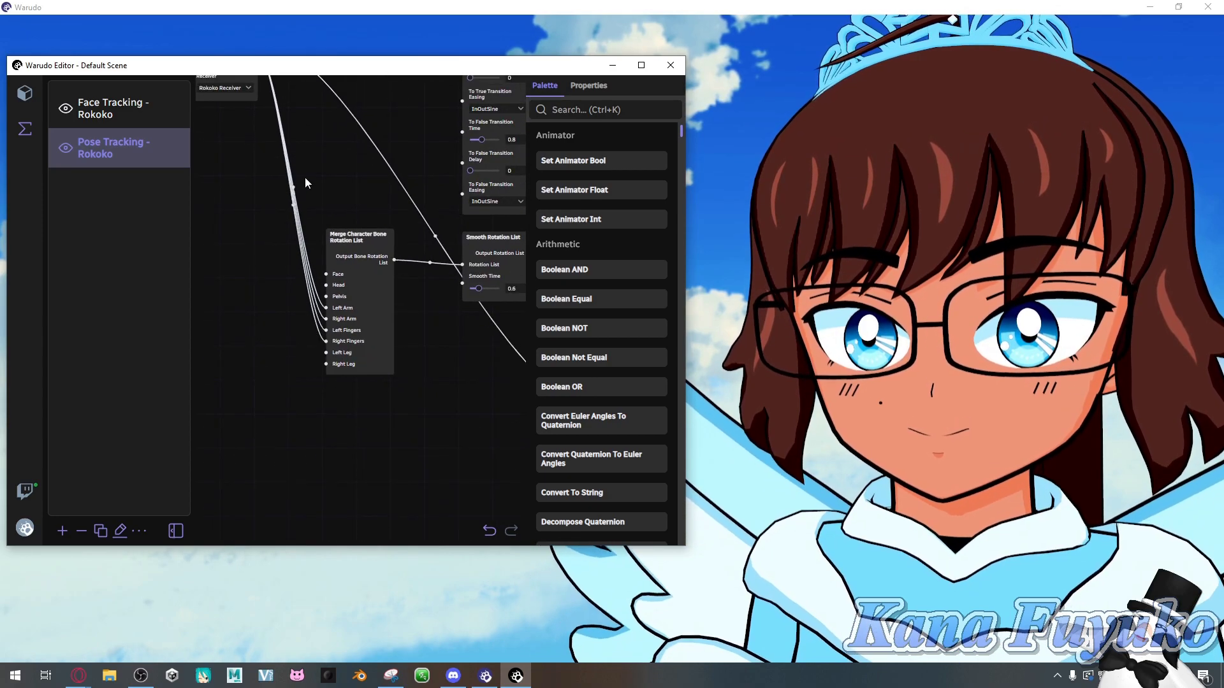
left_click_drag(304, 178, 325, 313)
scroll(272, 262, "down", 1)
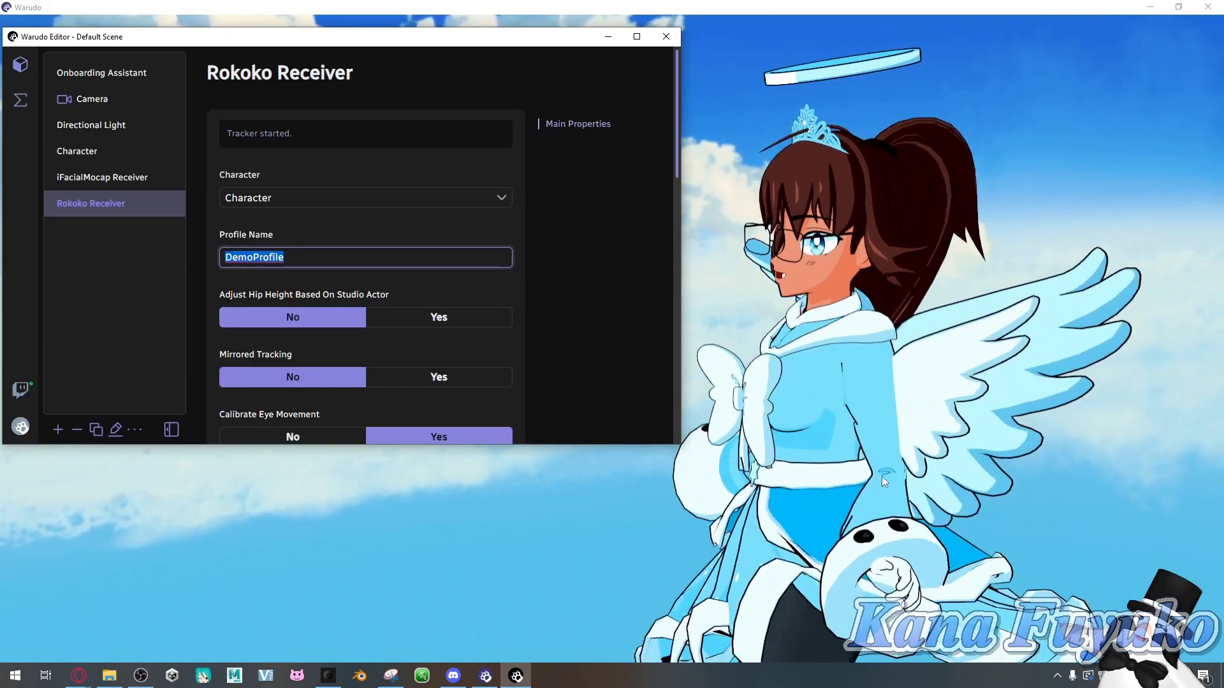
Commit the DemoProfile profile name and send the editor behind the full avatar view.
left_click(580, 327)
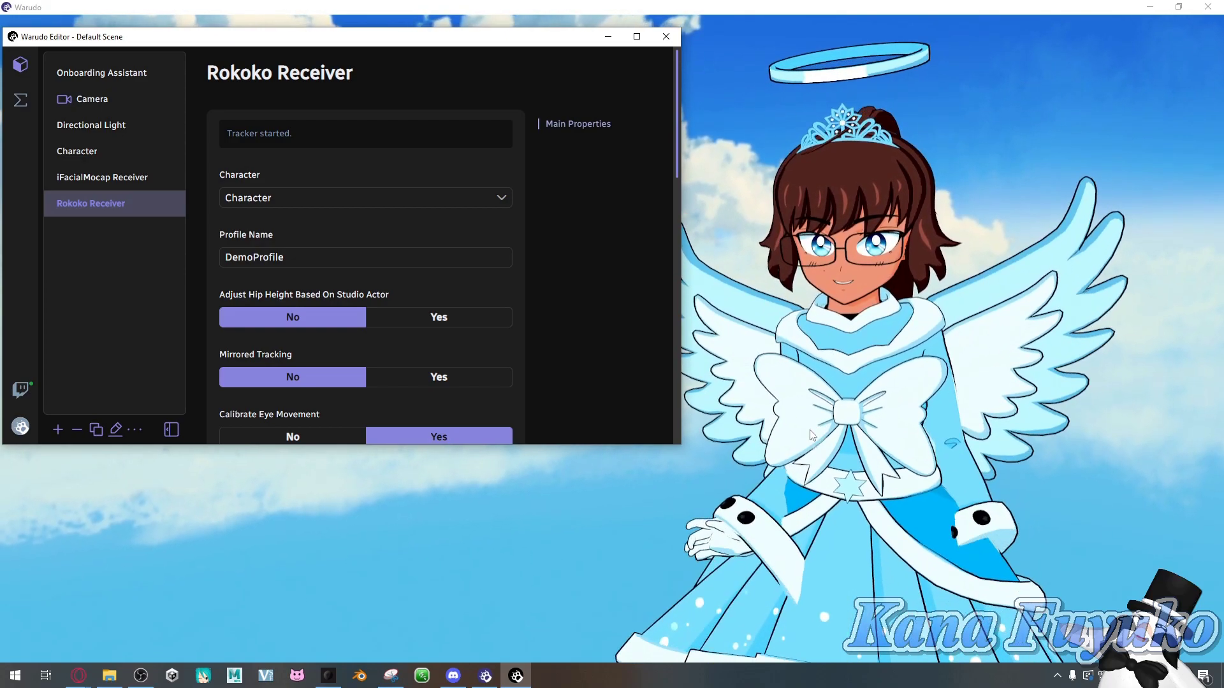
left_click(811, 401)
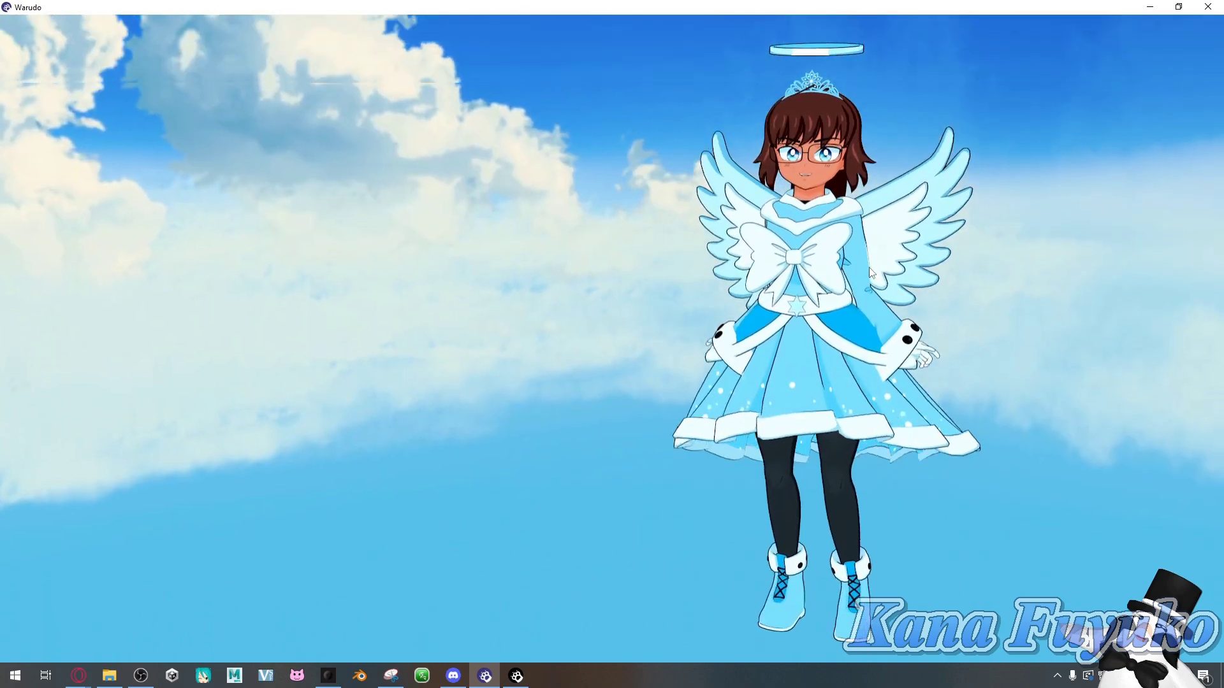
Reopen the Warudo editor from the taskbar and move its window lower and to the right.
left_click(515, 677)
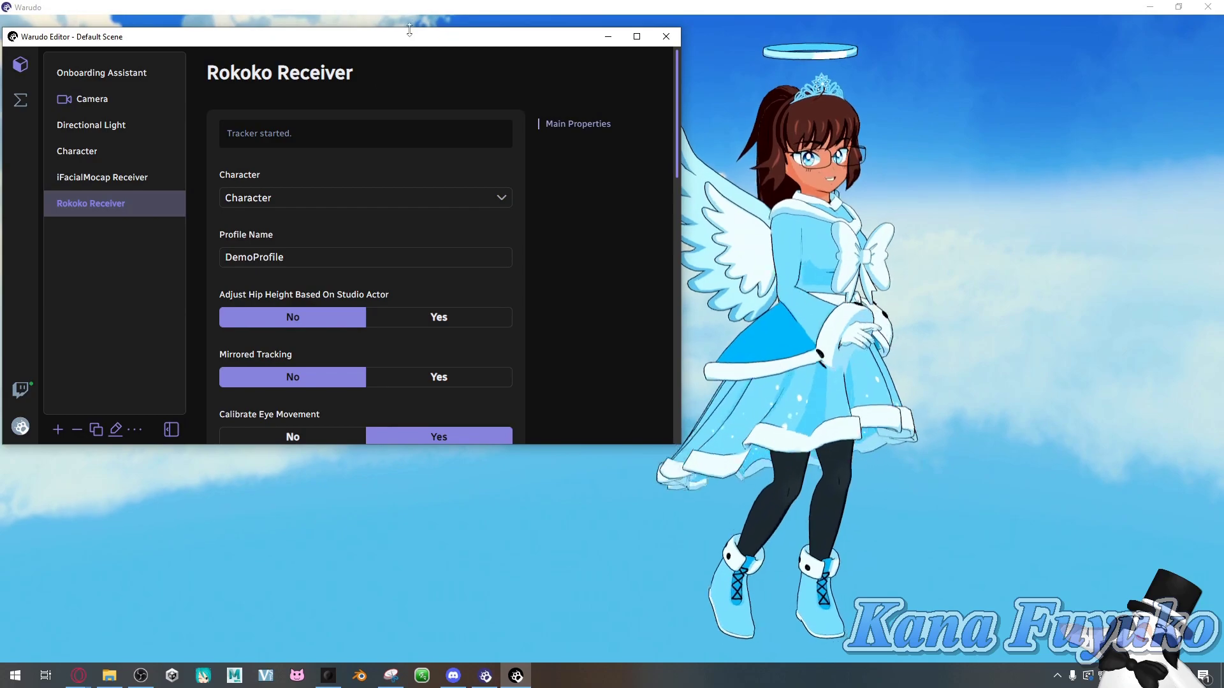
left_click_drag(411, 48, 426, 91)
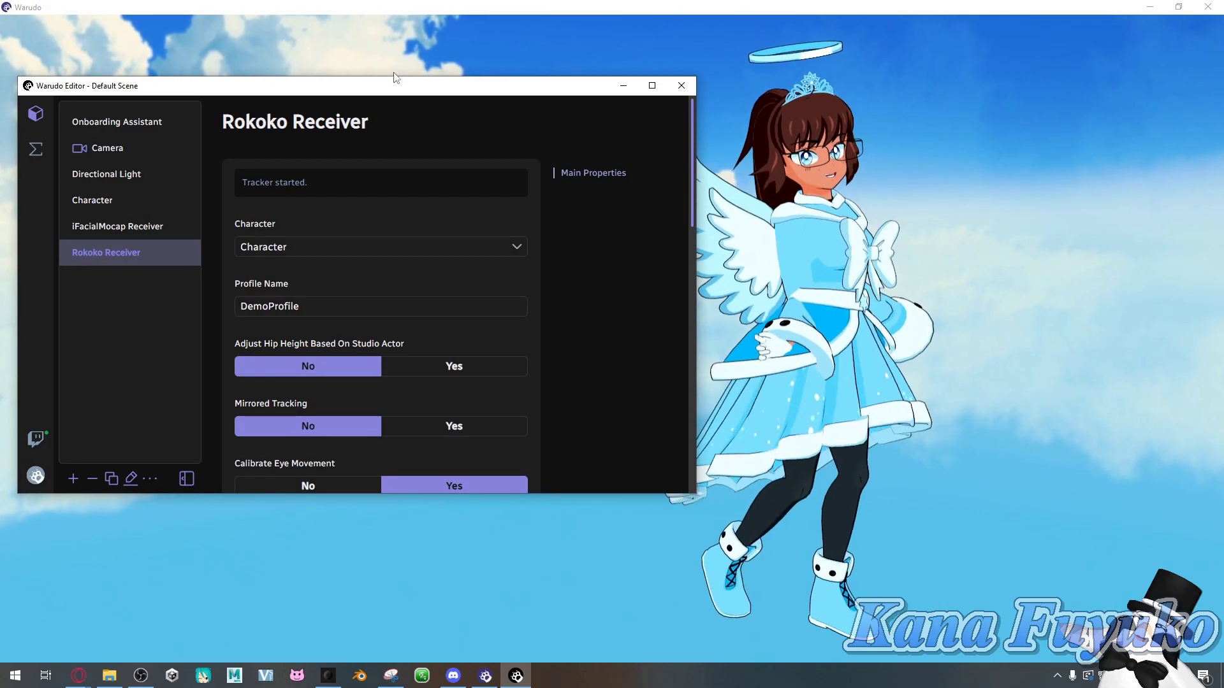
left_click_drag(393, 89, 432, 75)
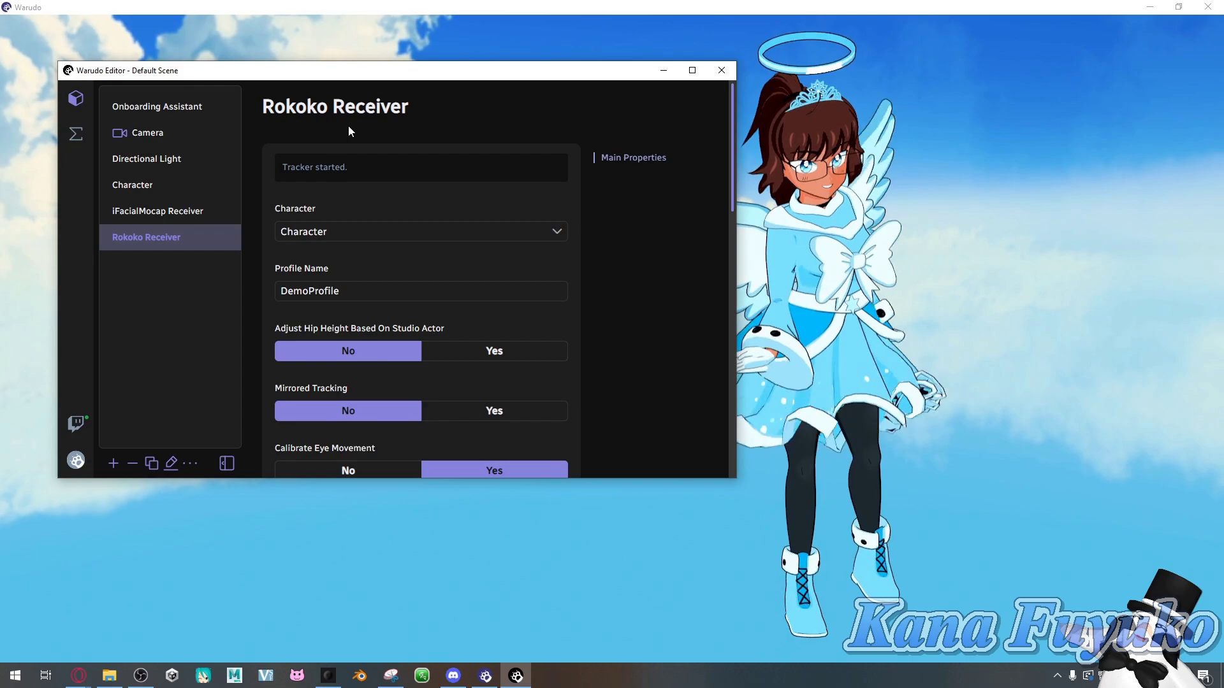